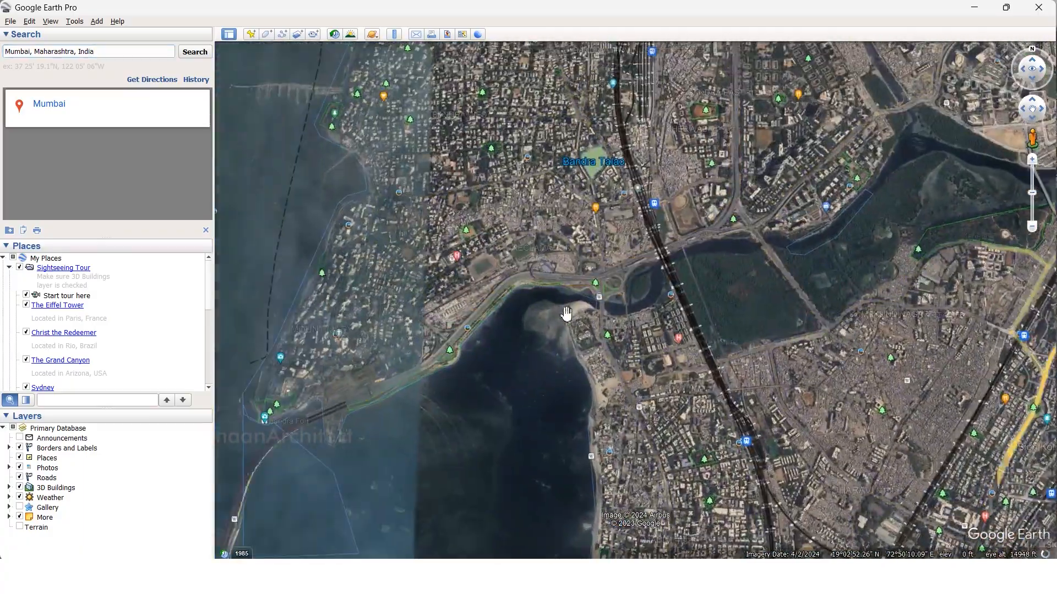
# Frame the satellite view on the Bandra Reclamation shoreline, flyover and river mouth, oriented north
pyautogui.scroll(3, 566, 315)
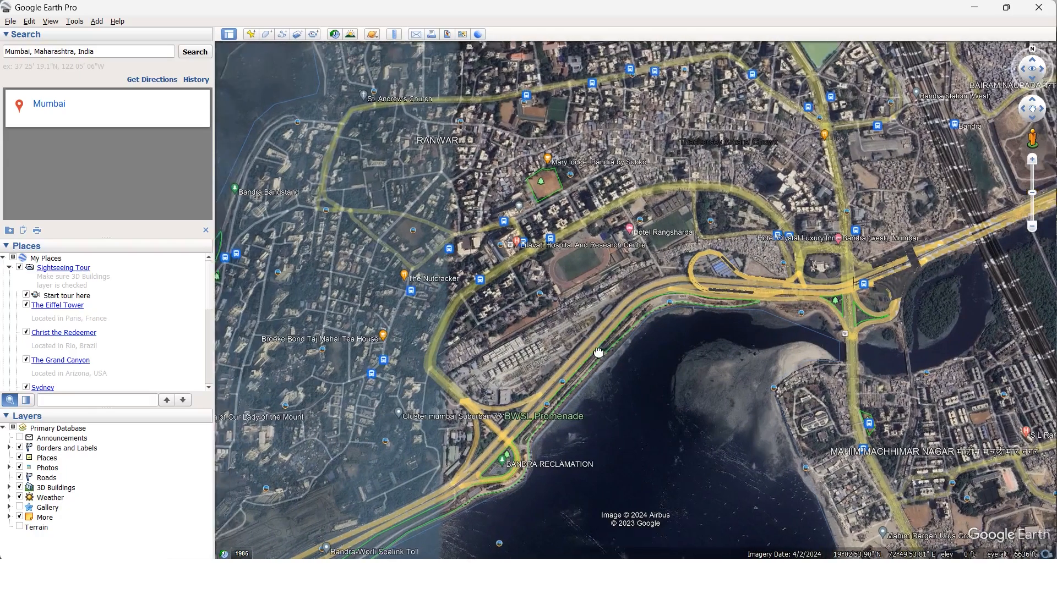
pyautogui.moveTo(599, 352); pyautogui.dragTo(602, 359)
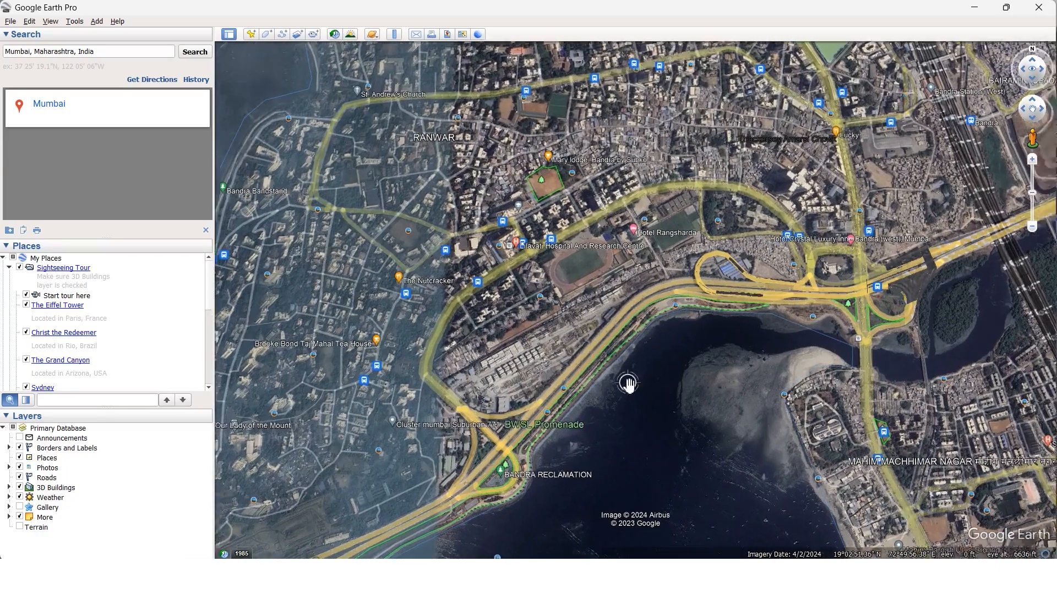
pyautogui.scroll(2, 655, 385)
pyautogui.scroll(1, 577, 298)
pyautogui.moveTo(732, 292); pyautogui.dragTo(577, 341)
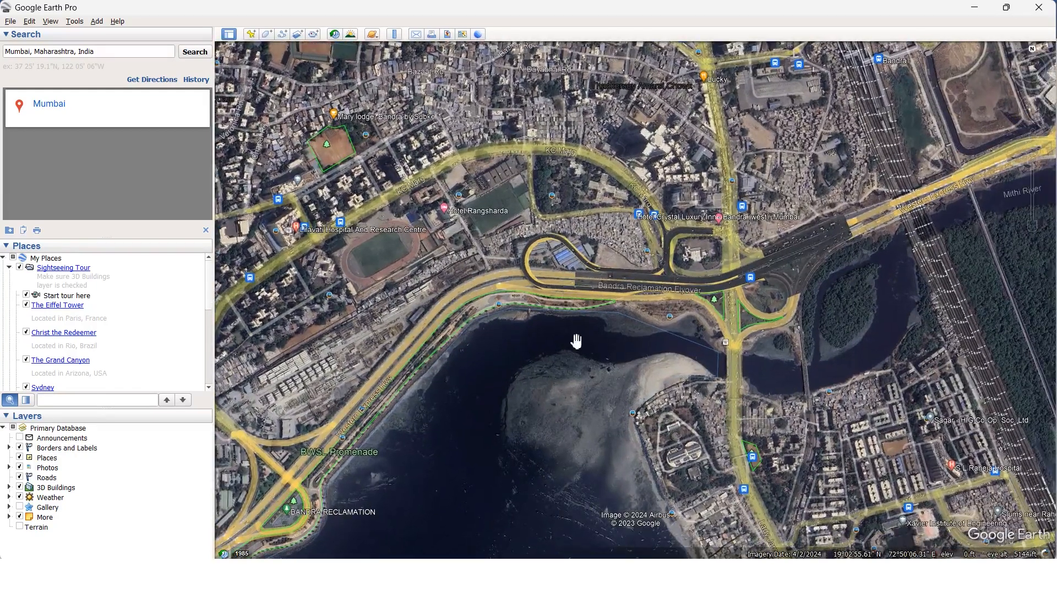
pyautogui.moveTo(570, 394); pyautogui.dragTo(567, 395)
pyautogui.moveTo(1033, 62)
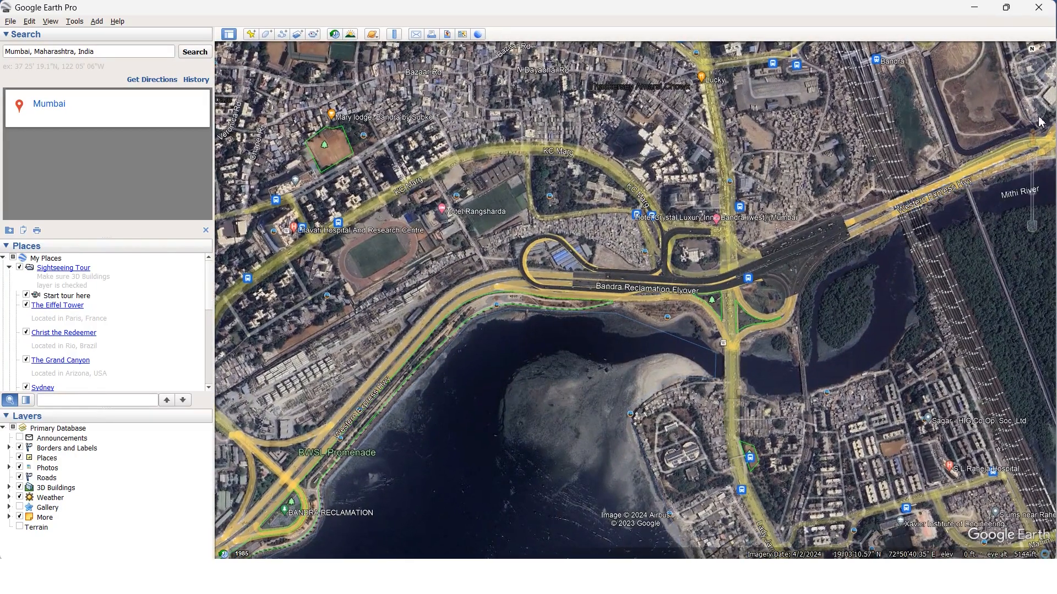
pyautogui.click(1033, 52)
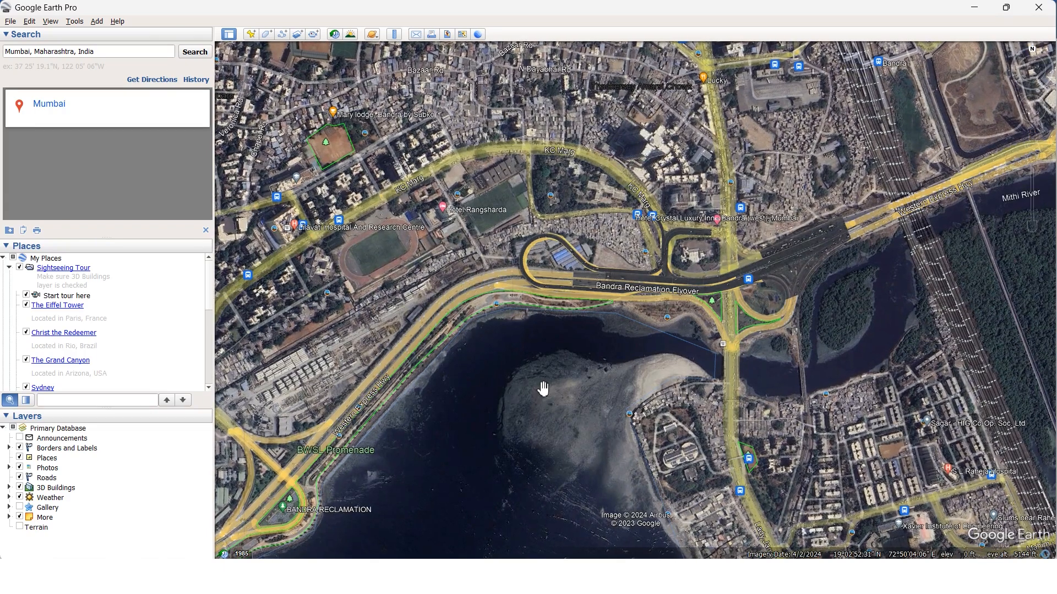
# Clear the search results and turn off the Borders and Labels, Places, Photos, Roads, 3D Buildings, Weather and More layers
pyautogui.click(209, 234)
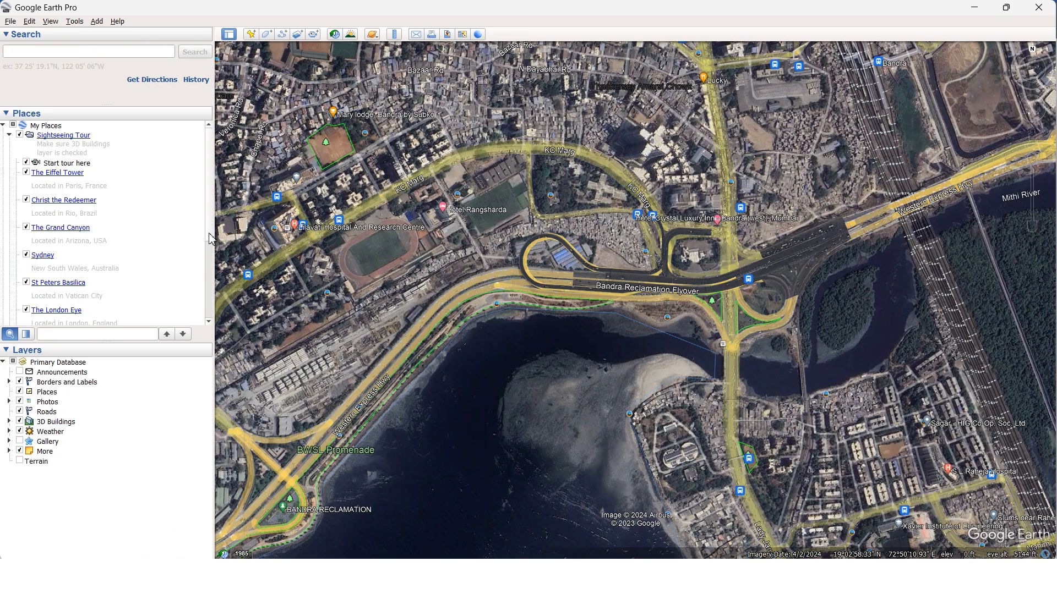
pyautogui.click(6, 114)
pyautogui.click(20, 219)
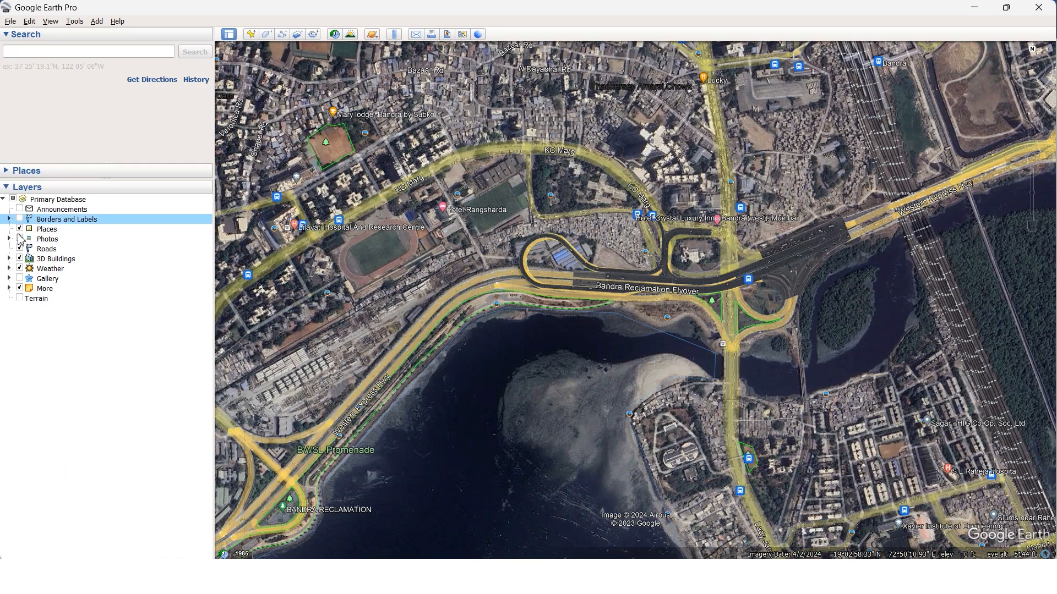
pyautogui.click(20, 229)
pyautogui.click(20, 239)
pyautogui.click(20, 249)
pyautogui.click(20, 258)
pyautogui.click(19, 269)
pyautogui.click(20, 288)
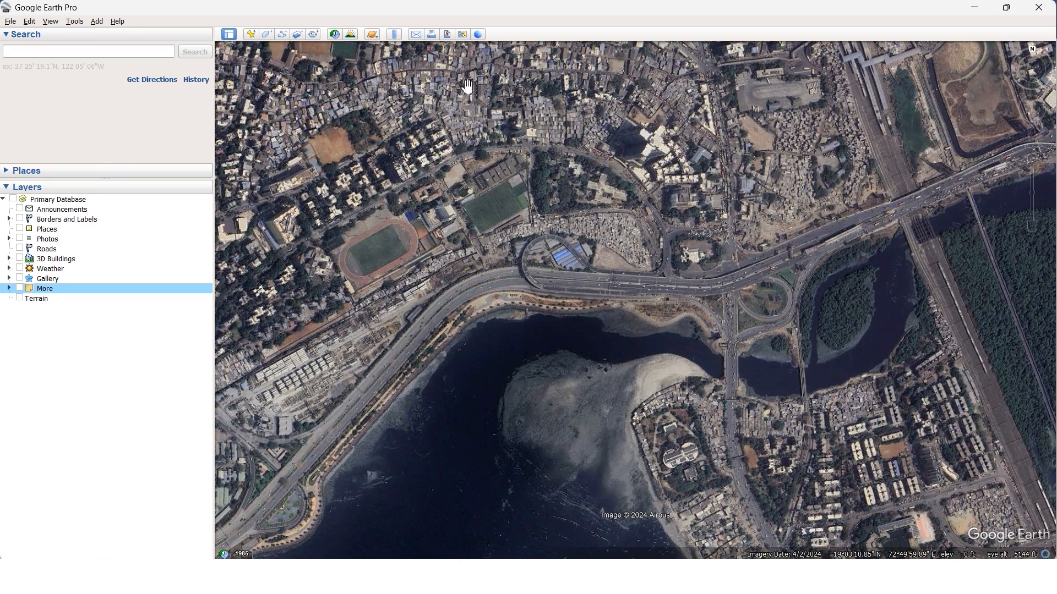
# Save the view as an image at Maximum (8192x4902) resolution and turn the Roads layer back on
pyautogui.click(448, 36)
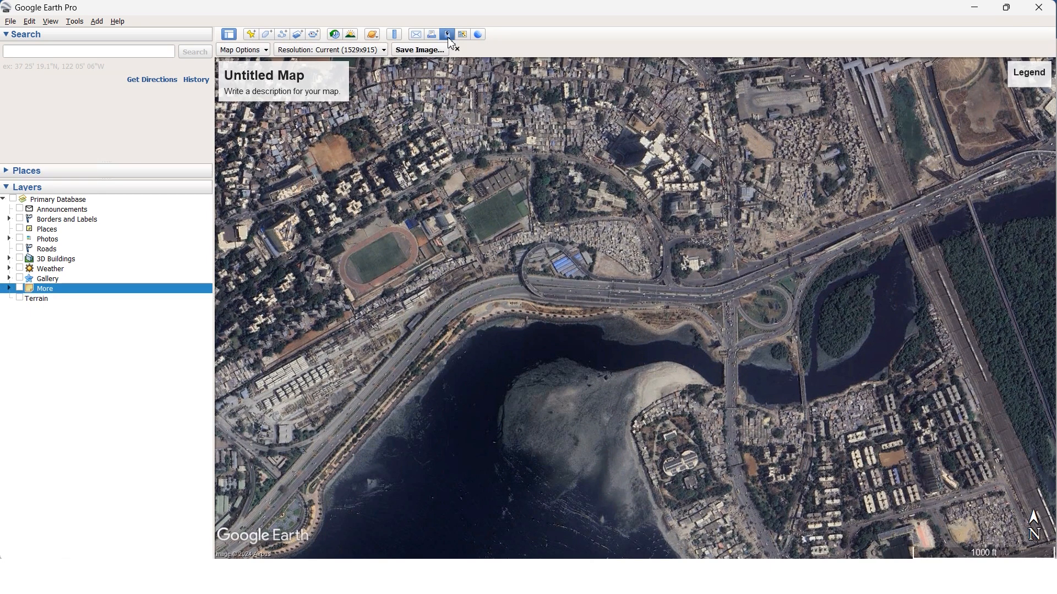
pyautogui.click(315, 51)
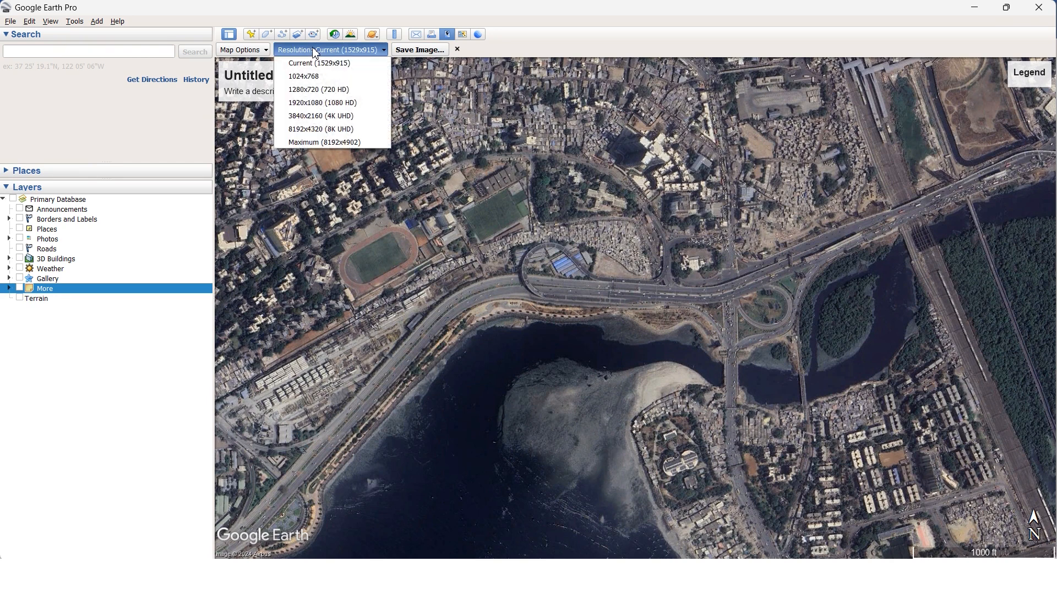
pyautogui.click(355, 142)
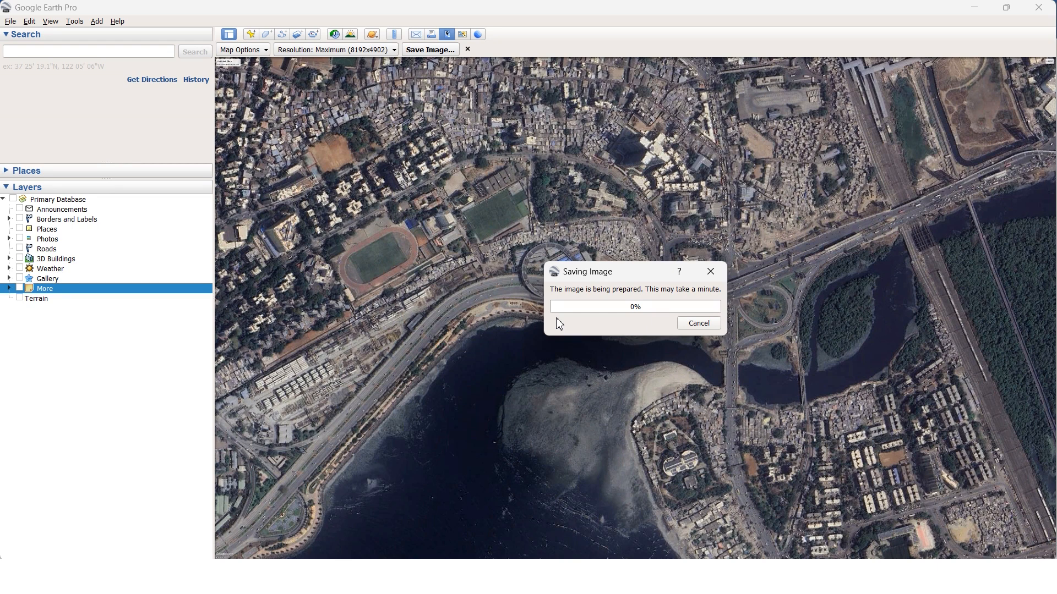
pyautogui.click(20, 249)
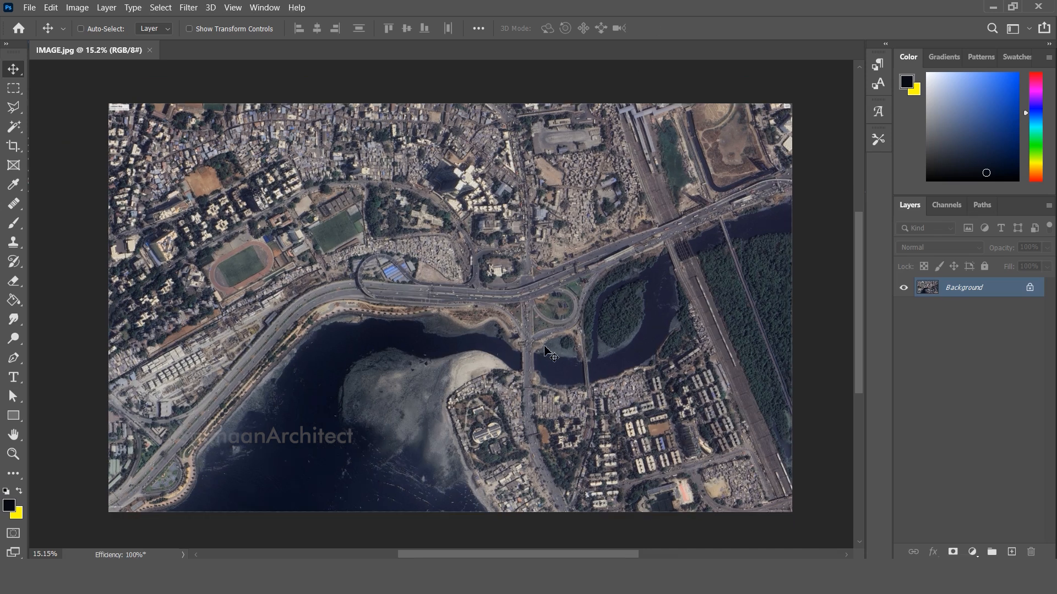
# In Photoshop, crop off the bottom strip of the map image and remove the horizontal guide
pyautogui.scroll(-1, 608, 290)
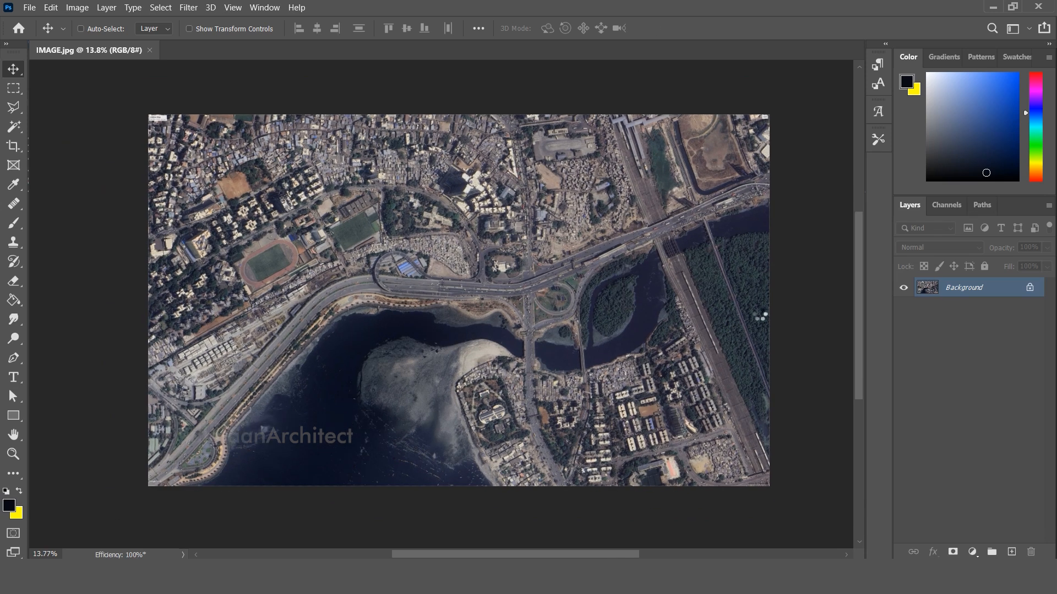
pyautogui.press('Return')
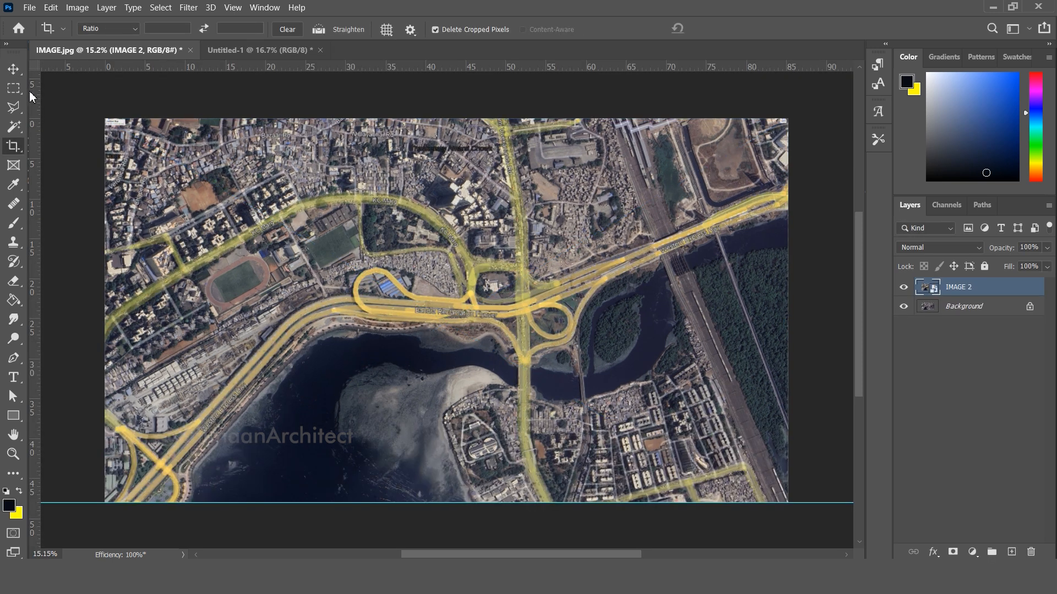
pyautogui.click(14, 69)
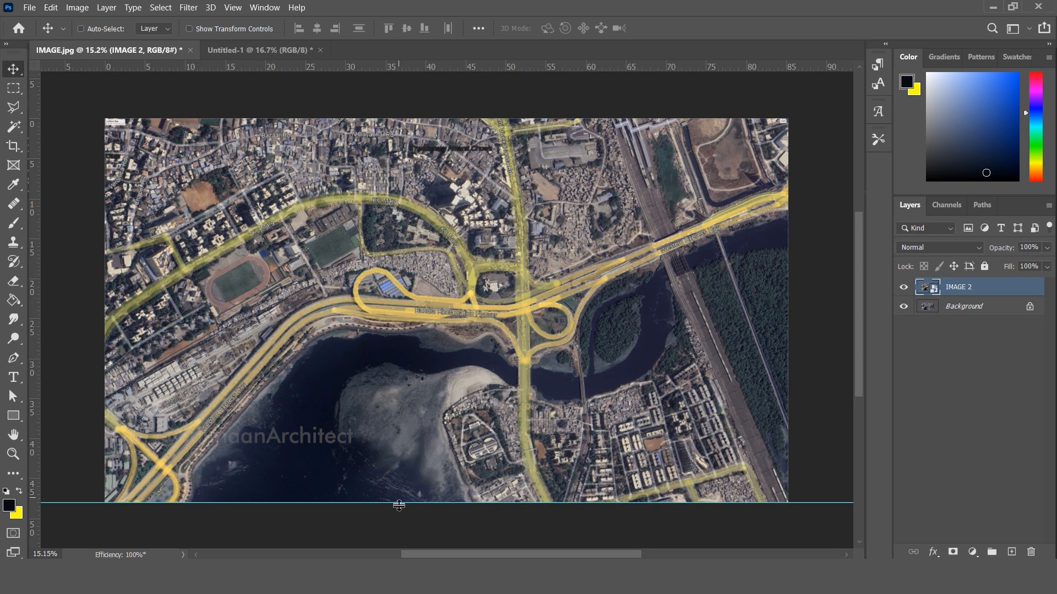
pyautogui.moveTo(446, 2); pyautogui.dragTo(446, 2)
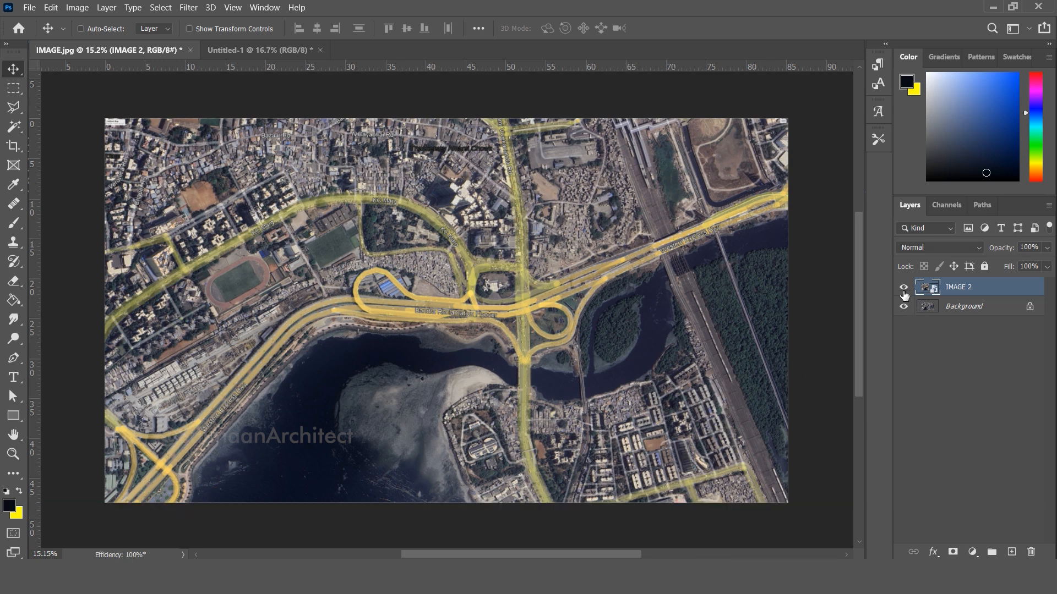
# Hide the IMAGE 2 layer and paint the bay and creek light blue on a new layer
pyautogui.click(904, 288)
pyautogui.click(904, 288)
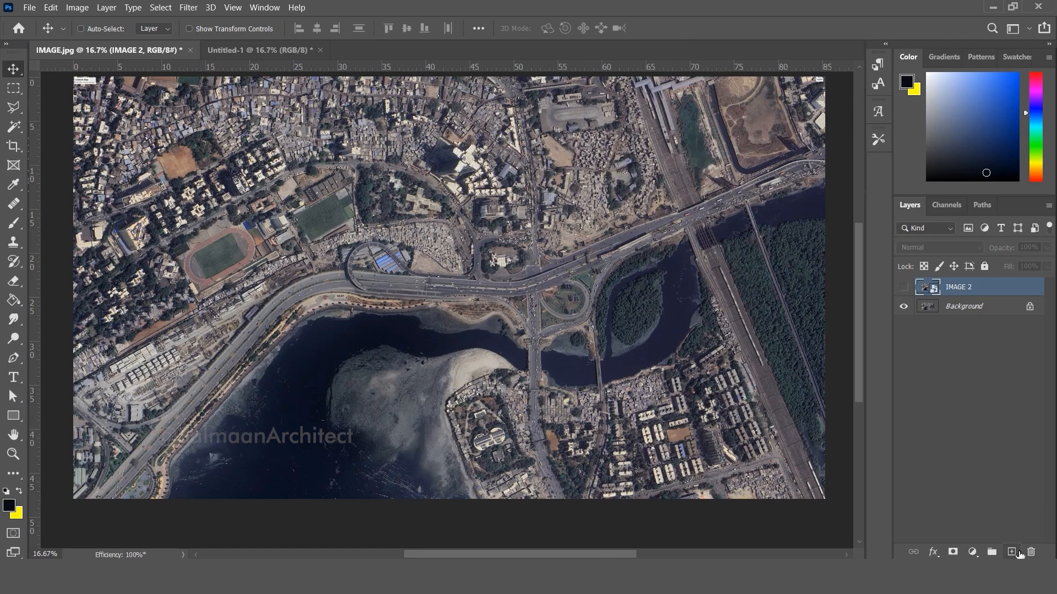
pyautogui.click(1013, 552)
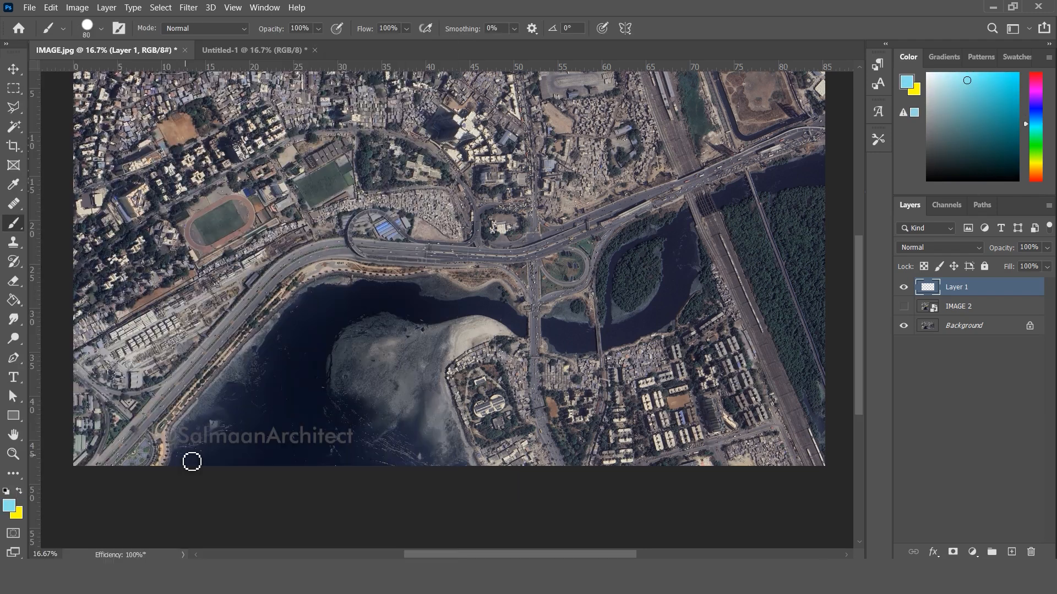
pyautogui.moveTo(184, 461)
pyautogui.mouseDown()
pyautogui.moveTo(308, 309)
pyautogui.moveTo(402, 292)
pyautogui.mouseUp()
pyautogui.moveTo(536, 343)
pyautogui.mouseDown()
pyautogui.moveTo(342, 401)
pyautogui.moveTo(365, 448)
pyautogui.mouseUp()
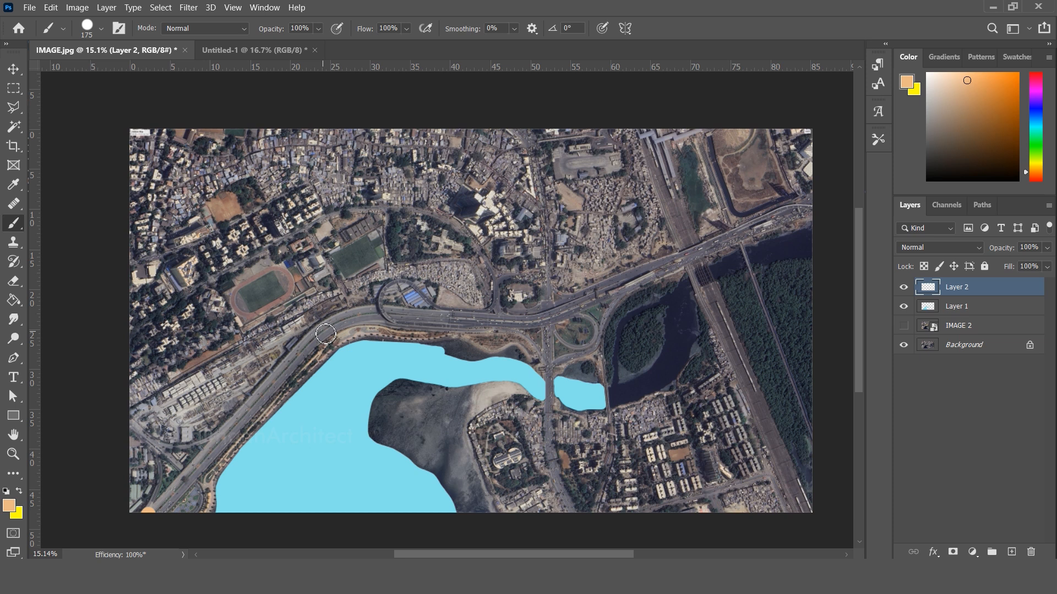
# Paint the main highway light orange on Layer 2 with a 175 px brush, following it along the shore and across the flyover
pyautogui.keyDown('shift'); pyautogui.click(330, 331); pyautogui.keyUp('shift')
pyautogui.keyDown('shift'); pyautogui.click(524, 324); pyautogui.keyUp('shift')
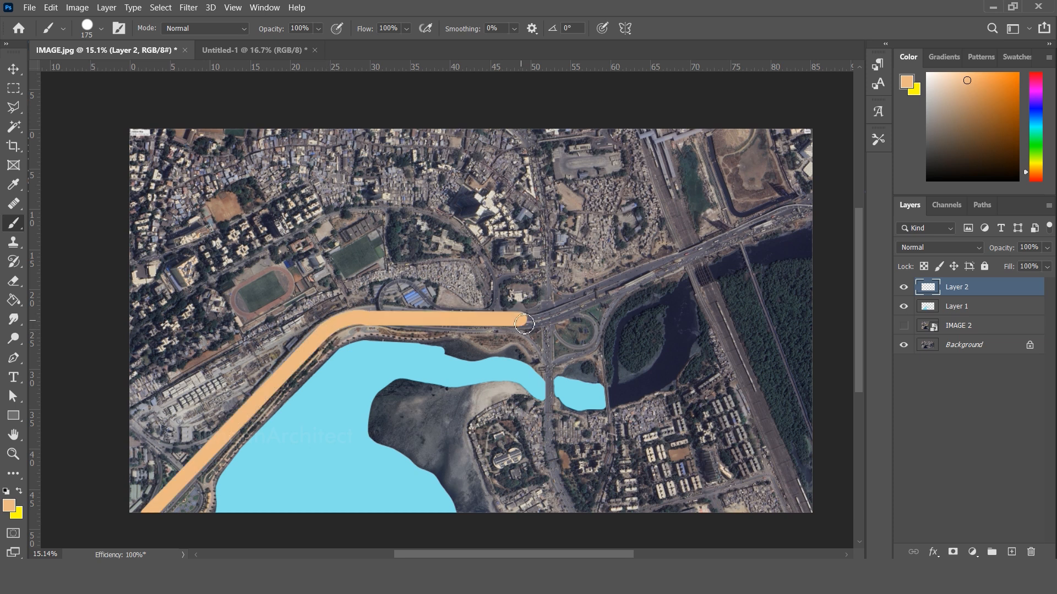
pyautogui.keyDown('shift'); pyautogui.click(708, 253); pyautogui.keyUp('shift')
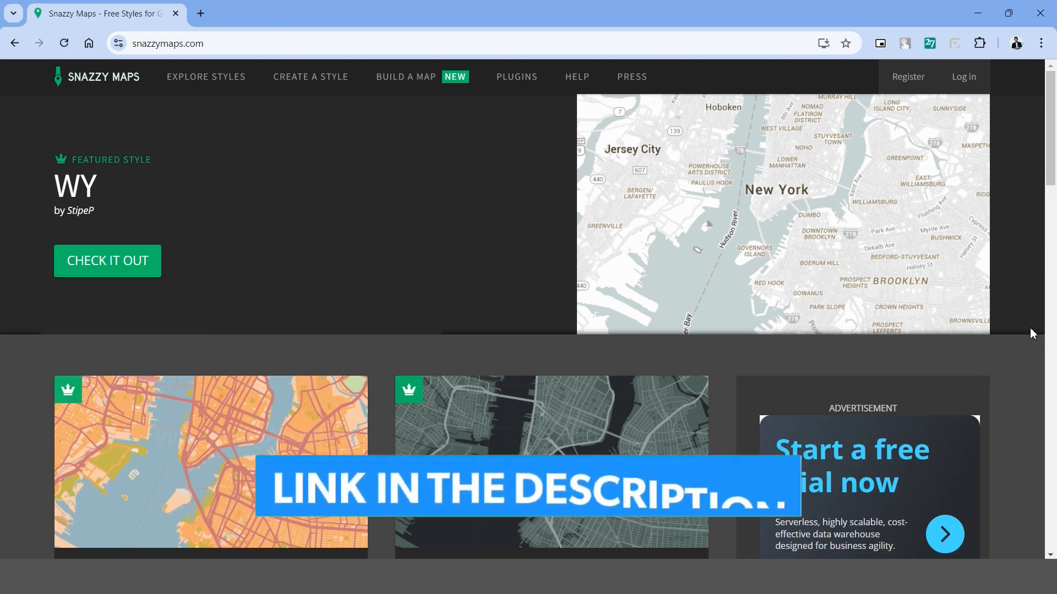
# On the Snazzy Maps website, browse the map styles and open Grayscale Style
pyautogui.click(224, 78)
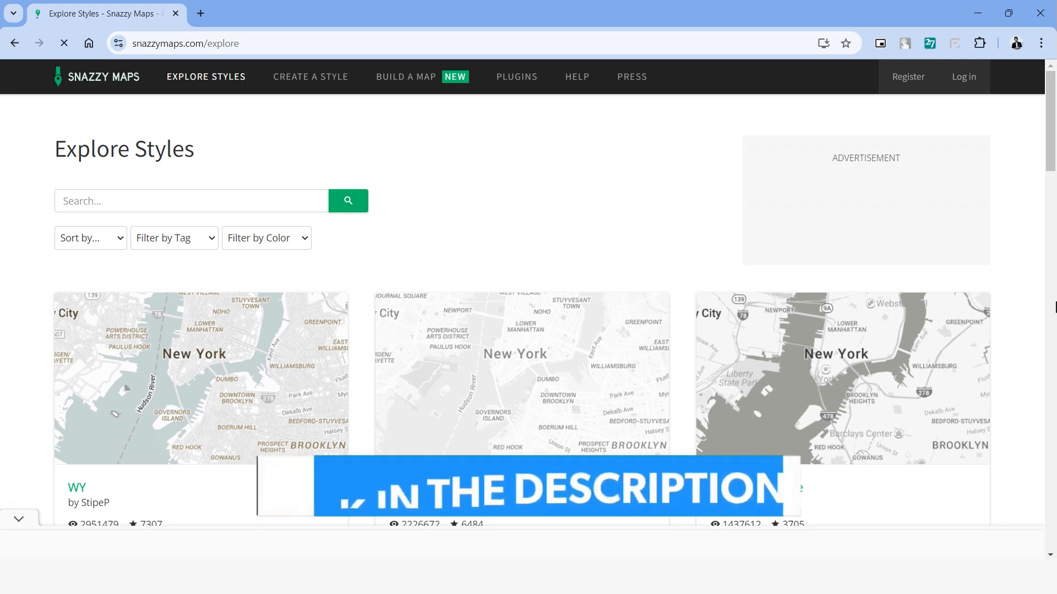
pyautogui.scroll(-10, 1051, 310)
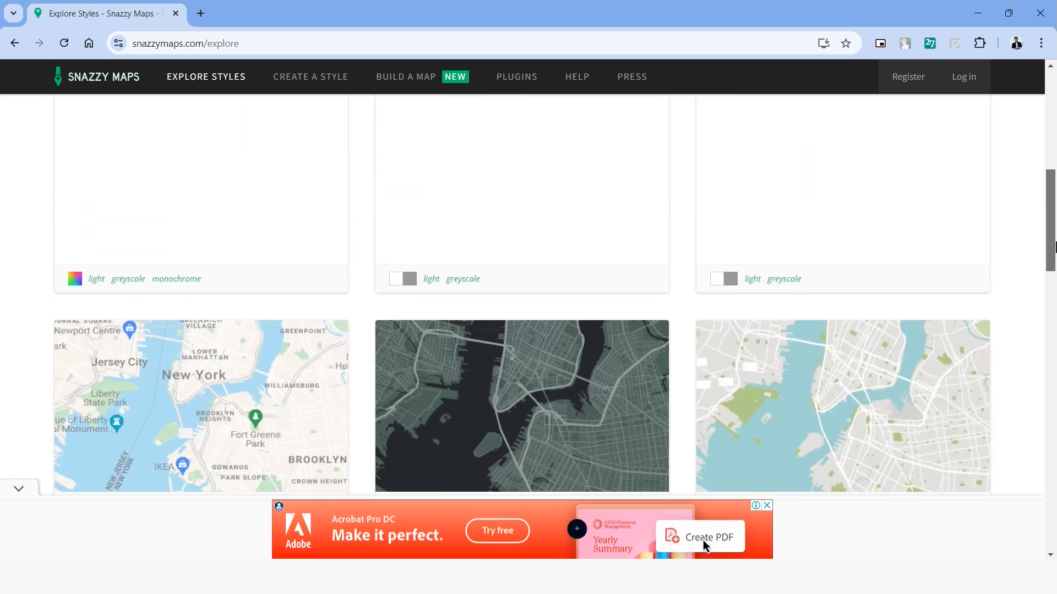
pyautogui.moveTo(1054, 256); pyautogui.dragTo(1052, 409)
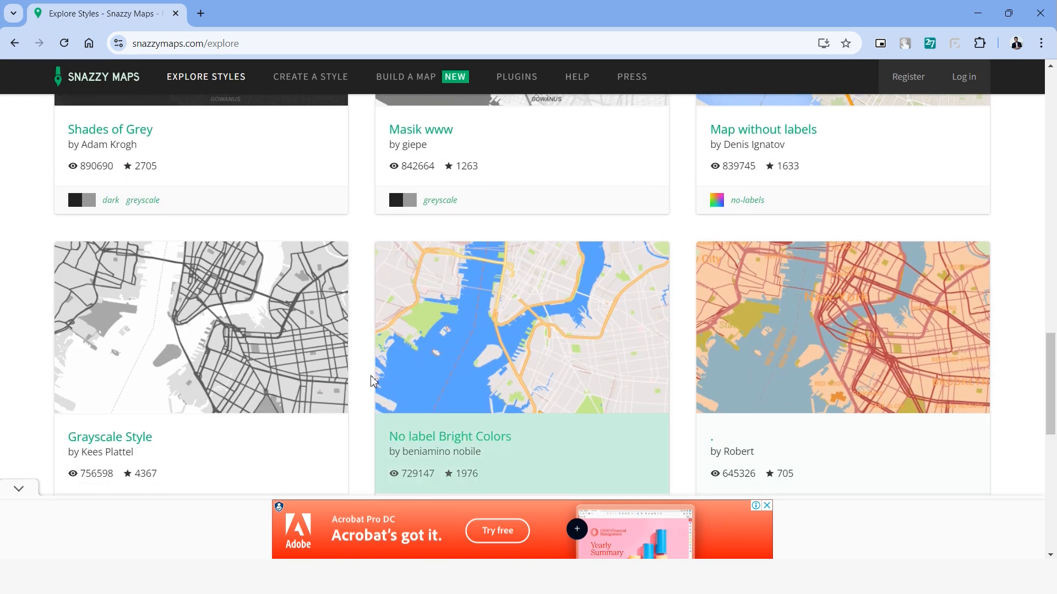
pyautogui.click(197, 304)
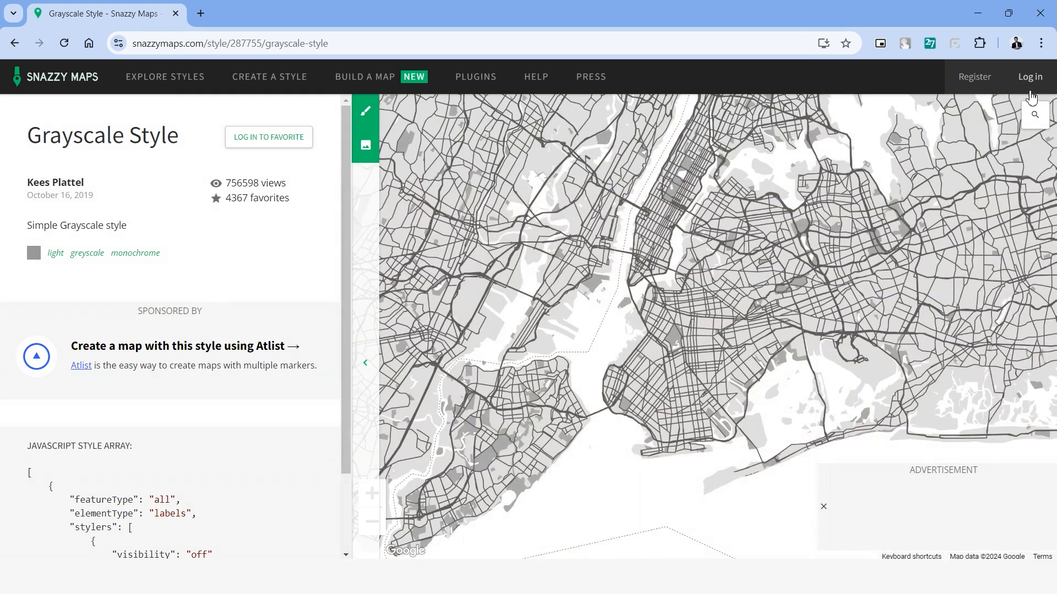
# Open the Snazzy Maps login form and go to the account registration
pyautogui.click(1029, 81)
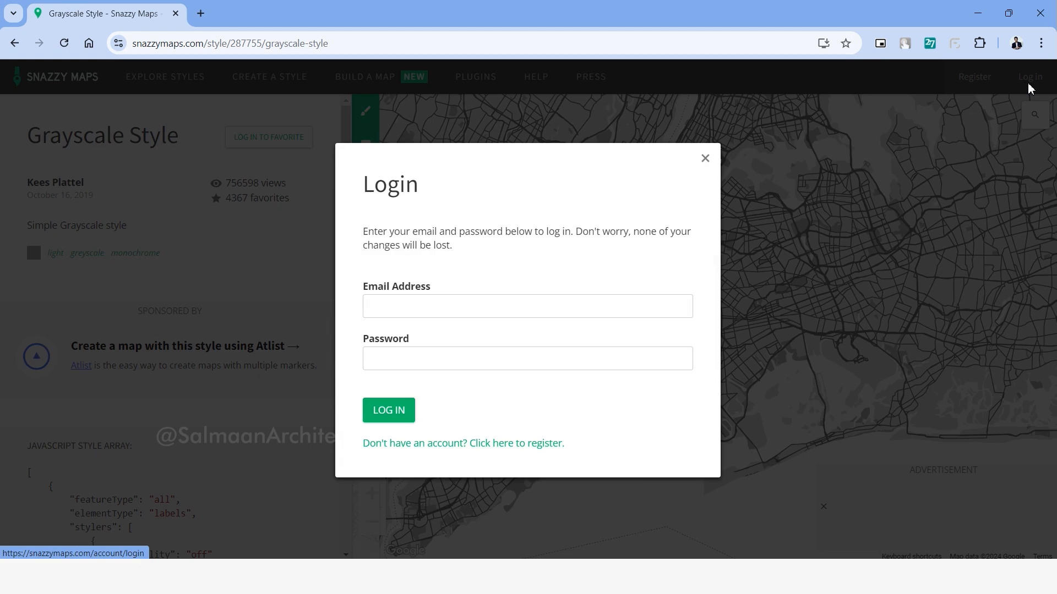
pyautogui.click(463, 443)
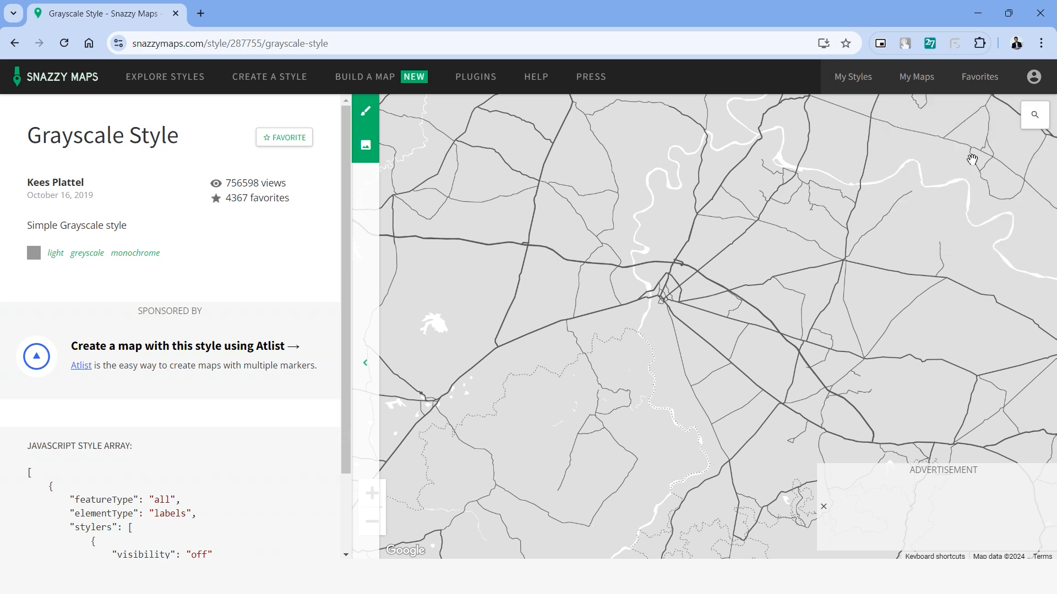
# Frame the Grayscale Style map on the Bandra shoreline and flyover, comparing it with the satellite image in Photoshop
pyautogui.scroll(3, 789, 177)
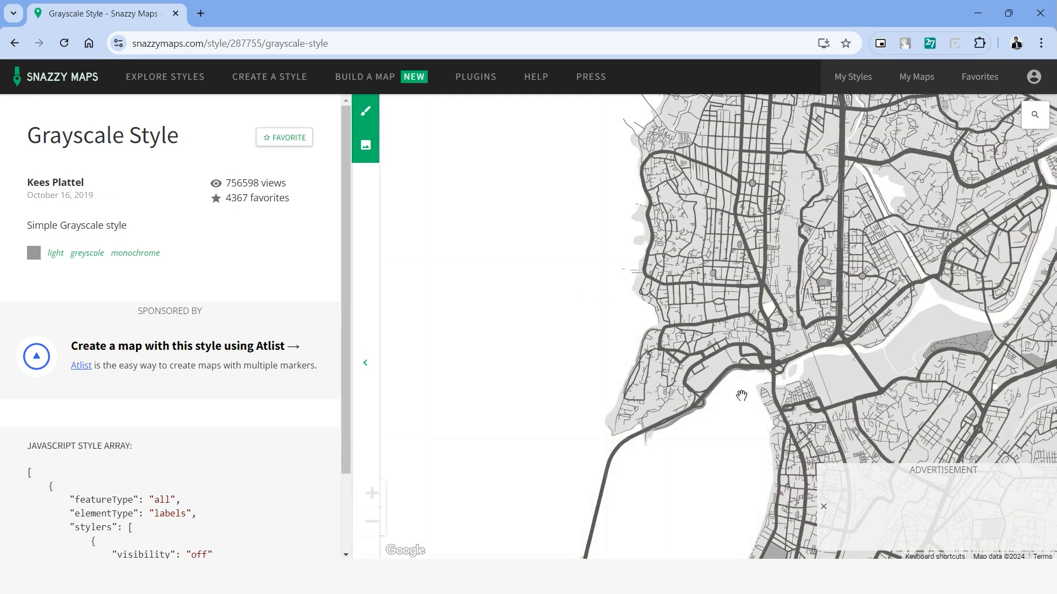
pyautogui.scroll(3, 793, 394)
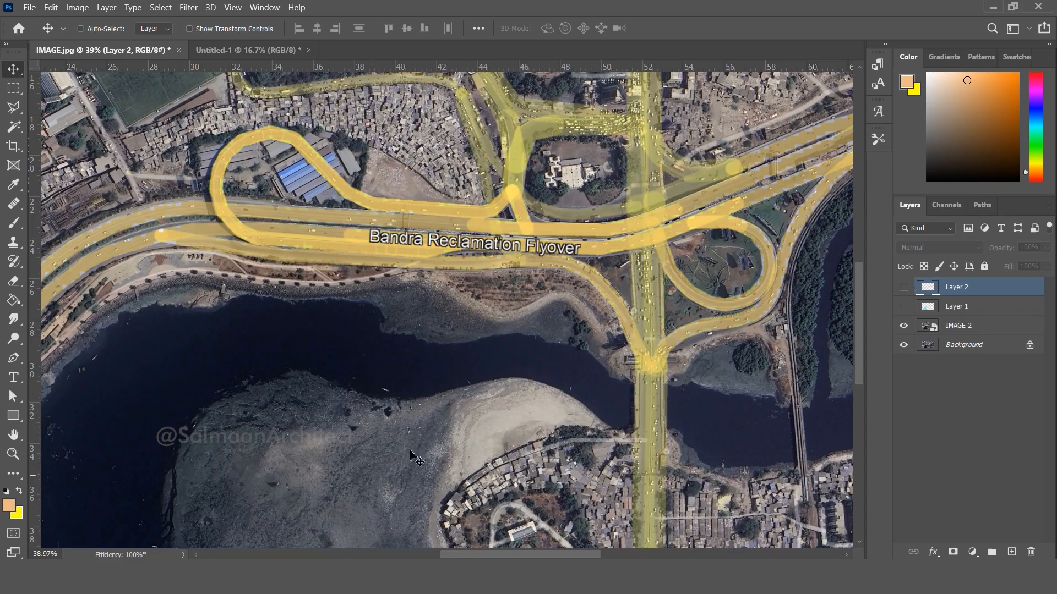
pyautogui.scroll(-1, 484, 311)
pyautogui.scroll(-3, 484, 311)
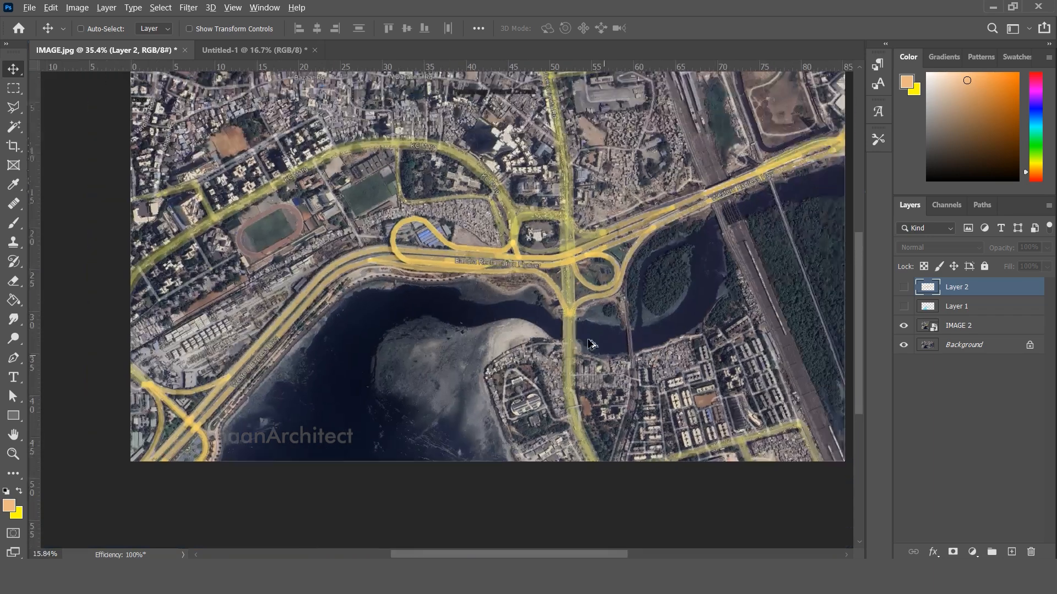
pyautogui.scroll(1, 484, 311)
pyautogui.scroll(1, 484, 311)
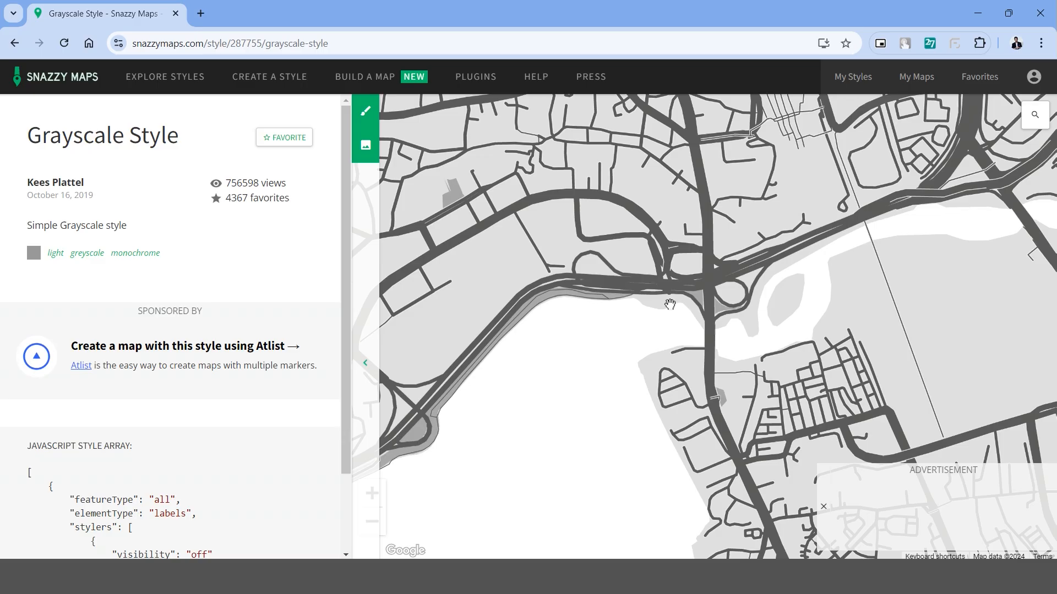
pyautogui.scroll(-1, 775, 324)
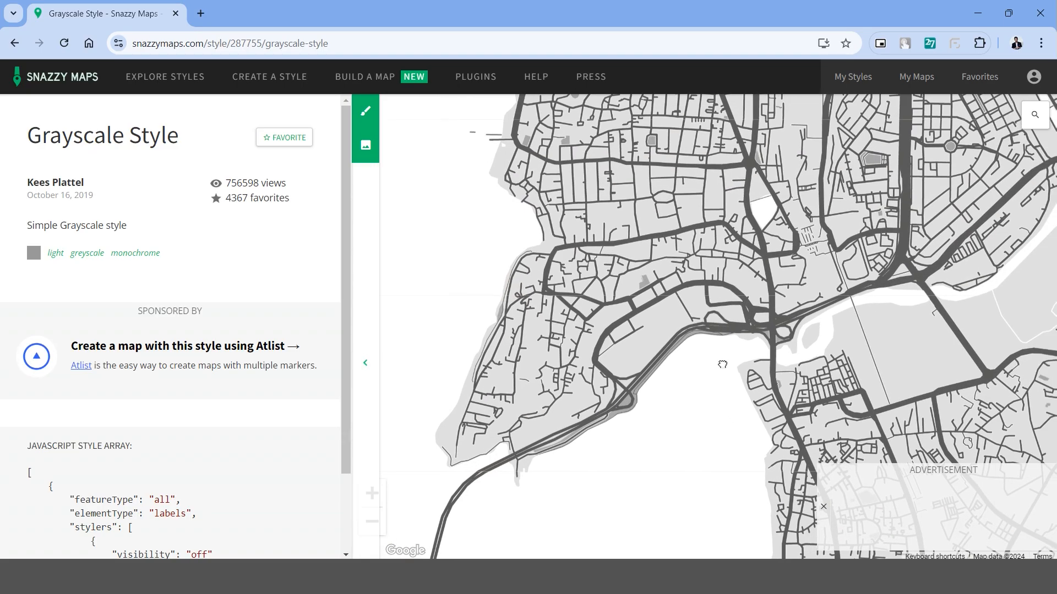
# Download the grayscale map as an image 921 px wide and 500 px high with a 3x scale factor
pyautogui.click(373, 155)
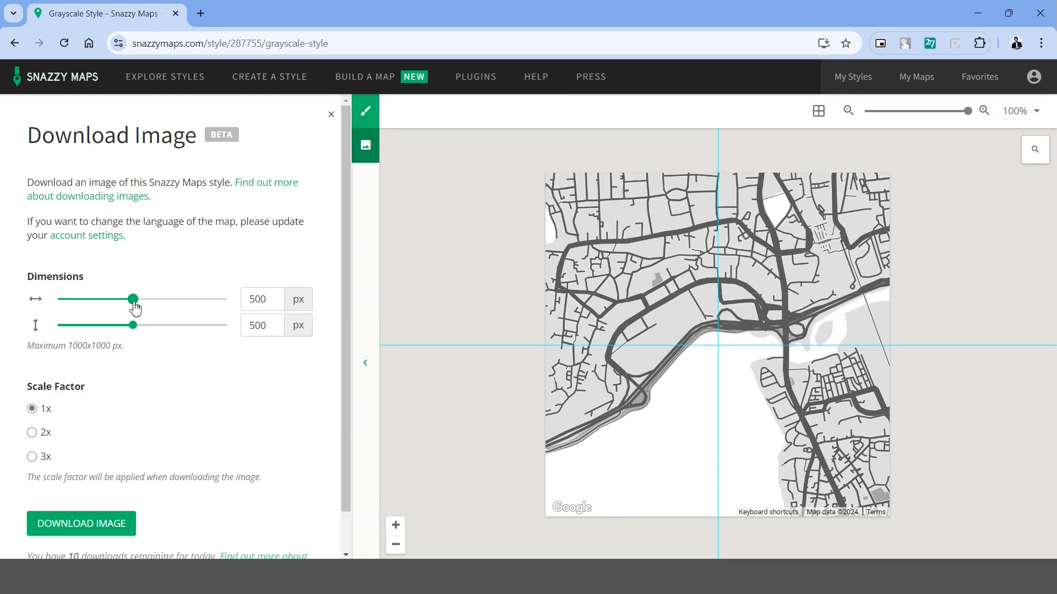
pyautogui.moveTo(135, 308); pyautogui.dragTo(216, 311)
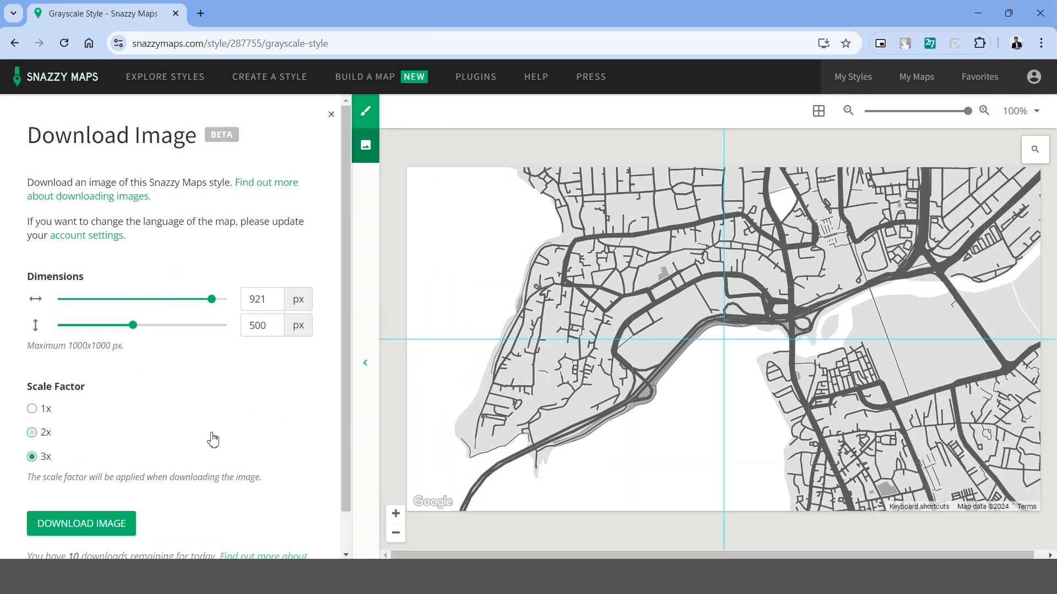
pyautogui.scroll(-1, 187, 441)
pyautogui.click(131, 481)
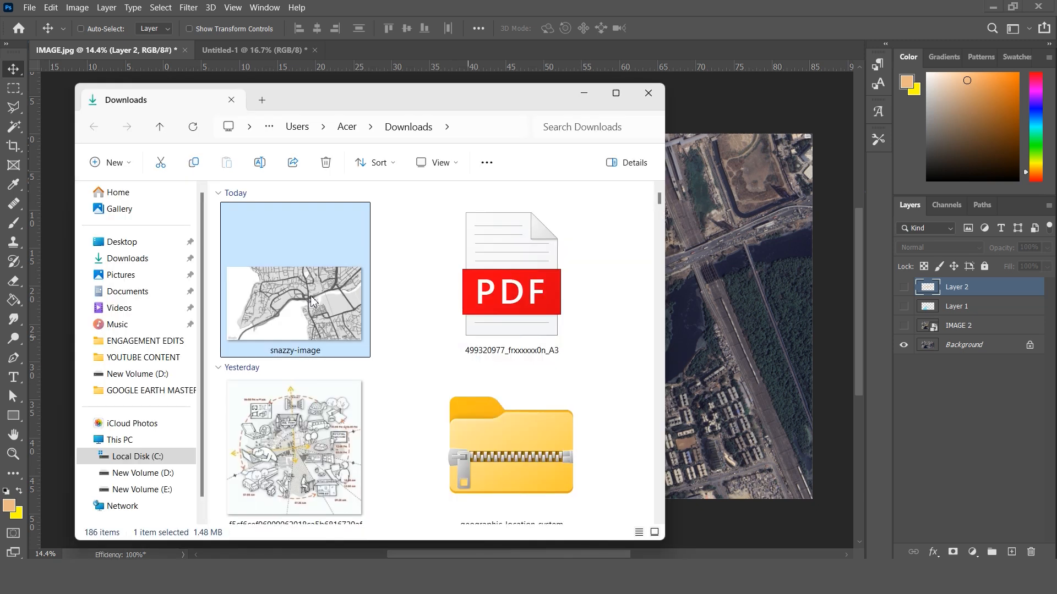
# Place the downloaded snazzy-image file into the satellite image document, scaled to about 235% so it covers the whole canvas
pyautogui.moveTo(273, 271); pyautogui.dragTo(743, 326)
pyautogui.moveTo(487, 238); pyautogui.dragTo(487, 134)
pyautogui.moveTo(487, 394); pyautogui.dragTo(489, 505)
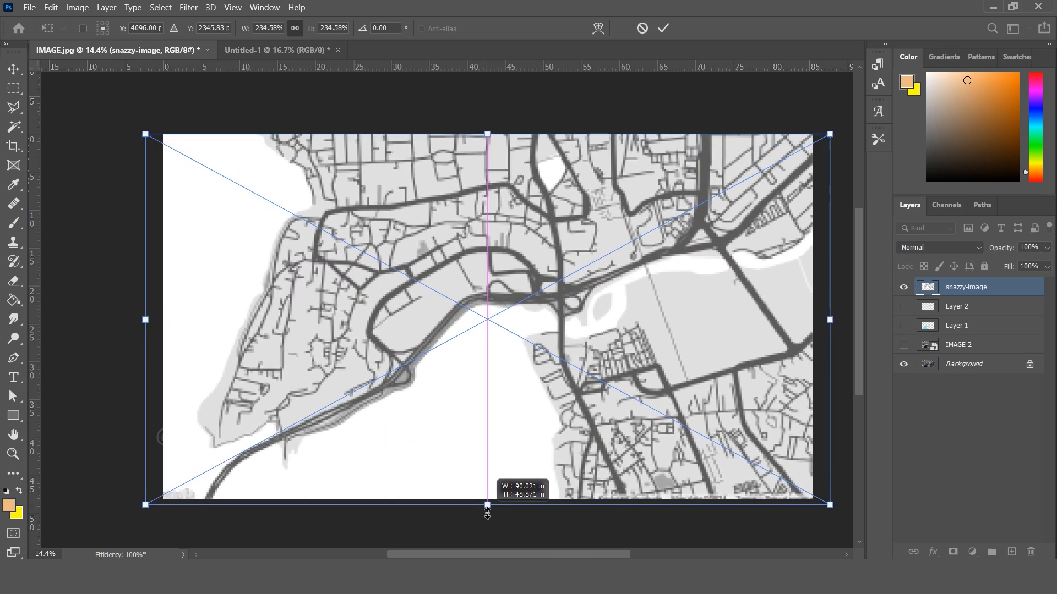
pyautogui.click(663, 28)
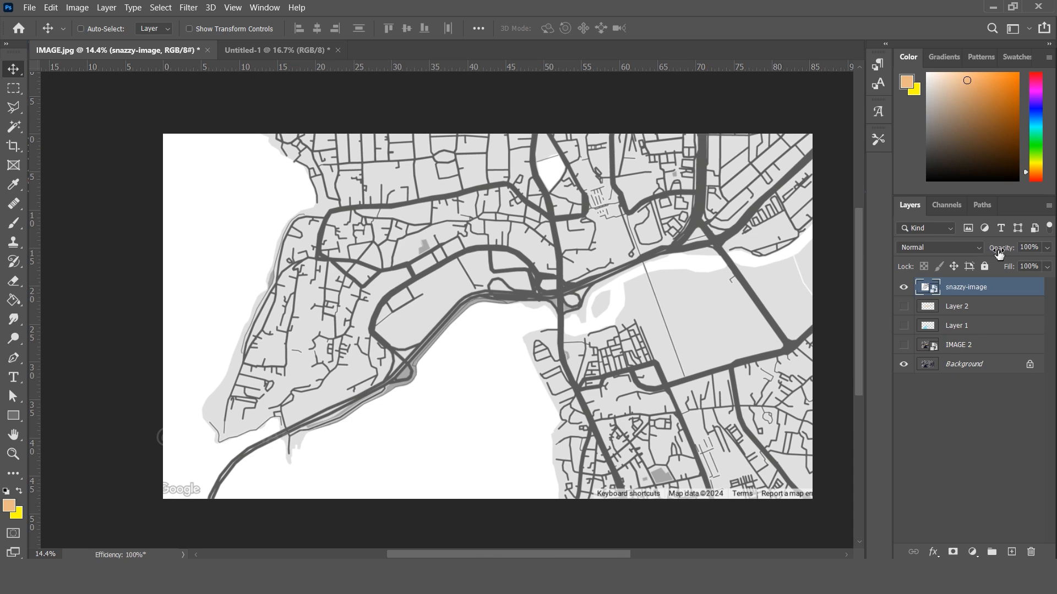
# Set the snazzy-image layer's opacity to 50% and show the IMAGE 2 layer as a road reference
pyautogui.scroll(5, 617, 284)
pyautogui.scroll(-4, 576, 292)
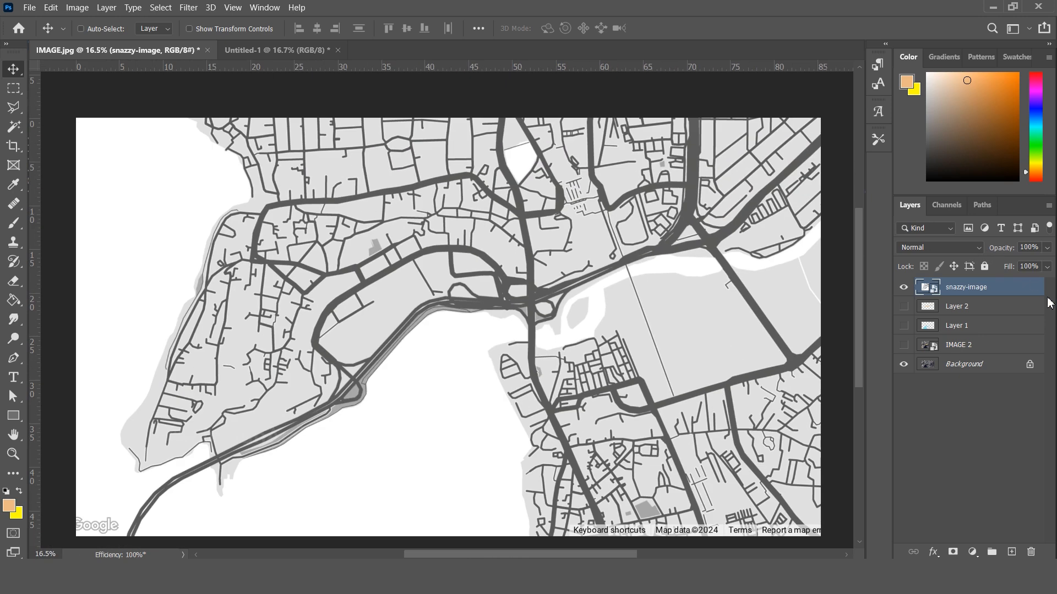
pyautogui.moveTo(1010, 249); pyautogui.dragTo(1018, 251)
pyautogui.press('Return')
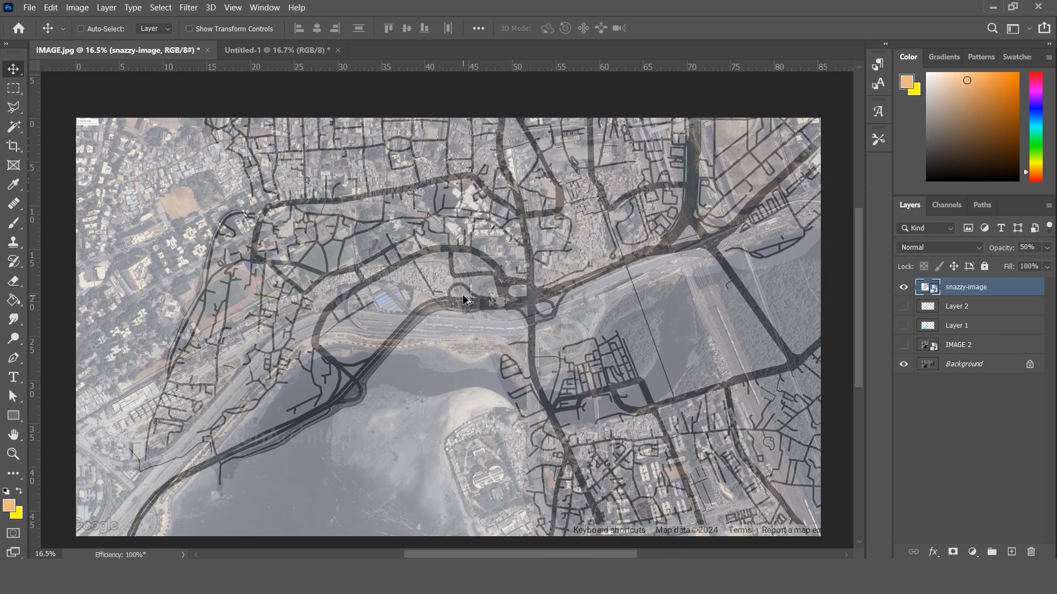
pyautogui.click(906, 347)
pyautogui.scroll(3, 592, 341)
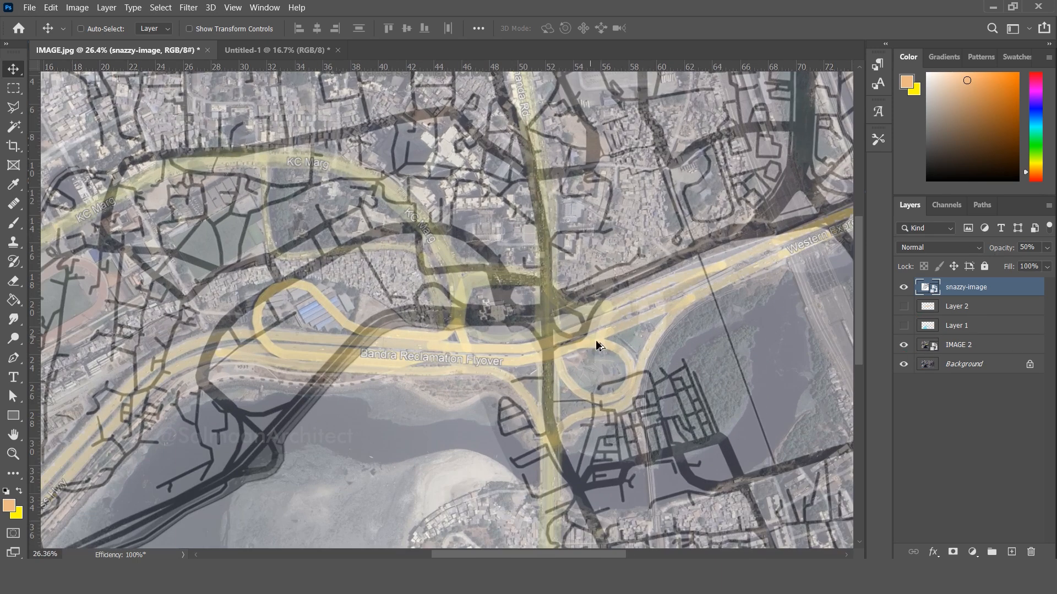
# Move and enlarge the snazzy-image layer to roughly match its roads to the flyover and main roads of IMAGE 2
pyautogui.scroll(1, 596, 328)
pyautogui.moveTo(595, 328); pyautogui.dragTo(554, 314)
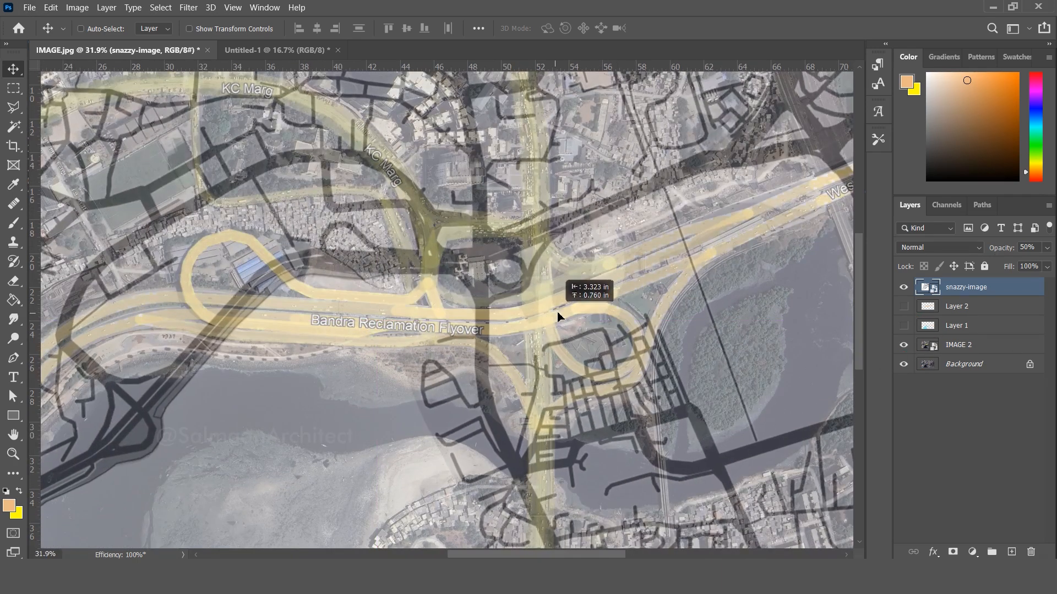
pyautogui.scroll(-4, 555, 314)
pyautogui.hotkey('ctrl', 't')
pyautogui.moveTo(717, 474); pyautogui.dragTo(831, 538)
pyautogui.moveTo(101, 339); pyautogui.dragTo(33, 339)
pyautogui.moveTo(617, 341); pyautogui.dragTo(502, 330)
pyautogui.press('Return')
pyautogui.scroll(5, 631, 366)
pyautogui.scroll(-3, 377, 321)
pyautogui.hotkey('ctrl', 't')
pyautogui.scroll(3, 431, 327)
pyautogui.press('Return')
# Fine-tune the snazzy-image layer's position and scale it to about 508% so its roads overlap the highlighted roads of IMAGE 2
pyautogui.moveTo(655, 388); pyautogui.dragTo(442, 313)
pyautogui.scroll(-4, 466, 316)
pyautogui.hotkey('ctrl', 't')
pyautogui.press('Return')
pyautogui.scroll(4, 440, 309)
pyautogui.scroll(-8, 596, 343)
pyautogui.hotkey('ctrl', 't')
pyautogui.scroll(-2, 495, 308)
pyautogui.moveTo(468, 493); pyautogui.dragTo(467, 506)
pyautogui.scroll(-1, 467, 330)
pyautogui.scroll(1, 608, 220)
pyautogui.moveTo(749, 255); pyautogui.dragTo(754, 254)
pyautogui.scroll(-2, 753, 254)
pyautogui.moveTo(804, 450); pyautogui.dragTo(821, 469)
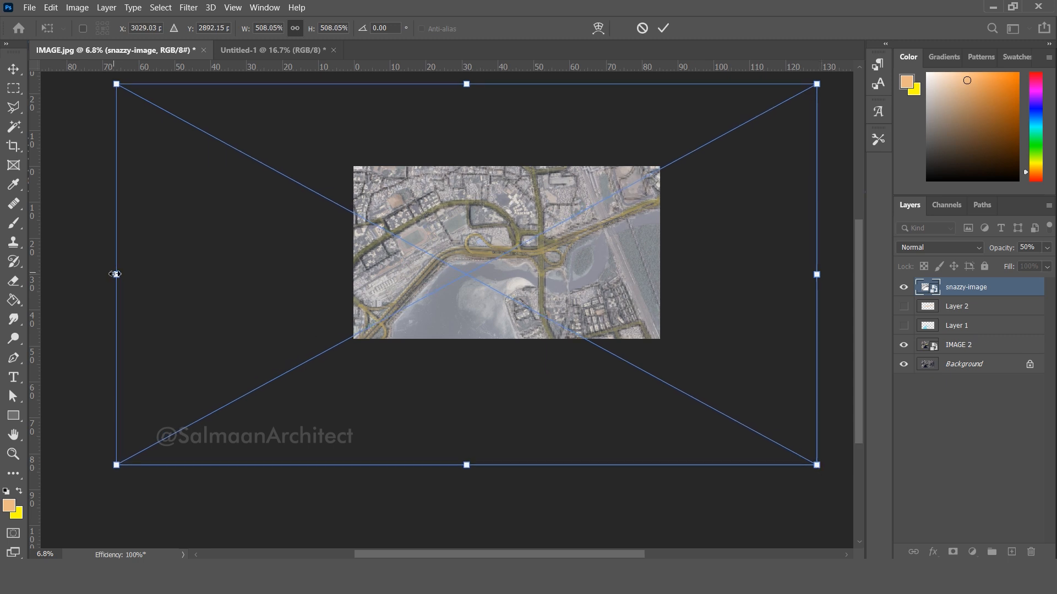
pyautogui.press('Return')
# Save the document as IMAGE.psd and set the snazzy-image layer's opacity back to 100%
pyautogui.scroll(4, 573, 209)
pyautogui.hotkey('ctrl', 's')
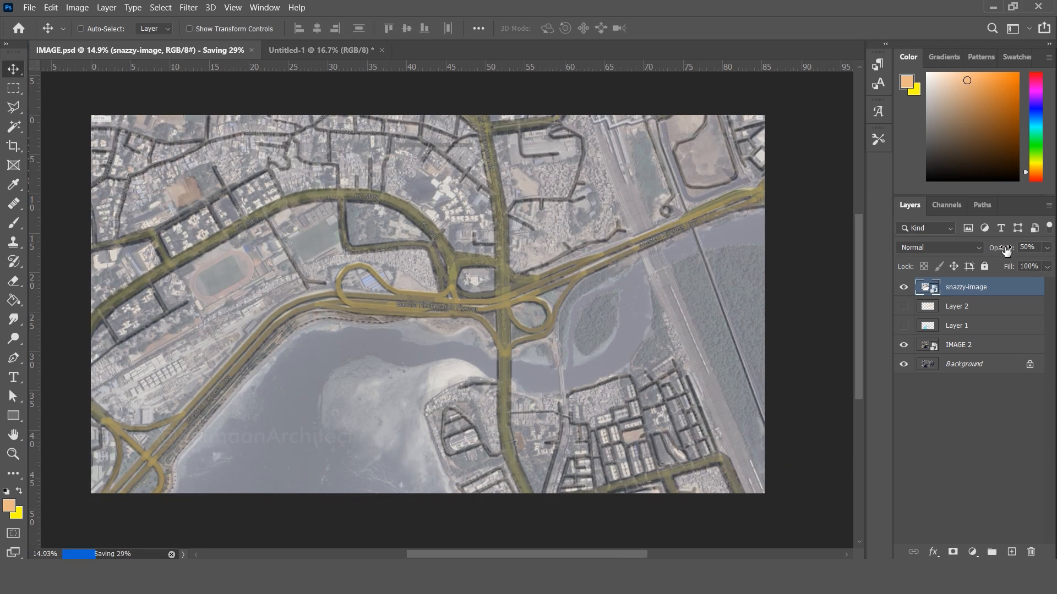
pyautogui.moveTo(1007, 251); pyautogui.dragTo(1035, 252)
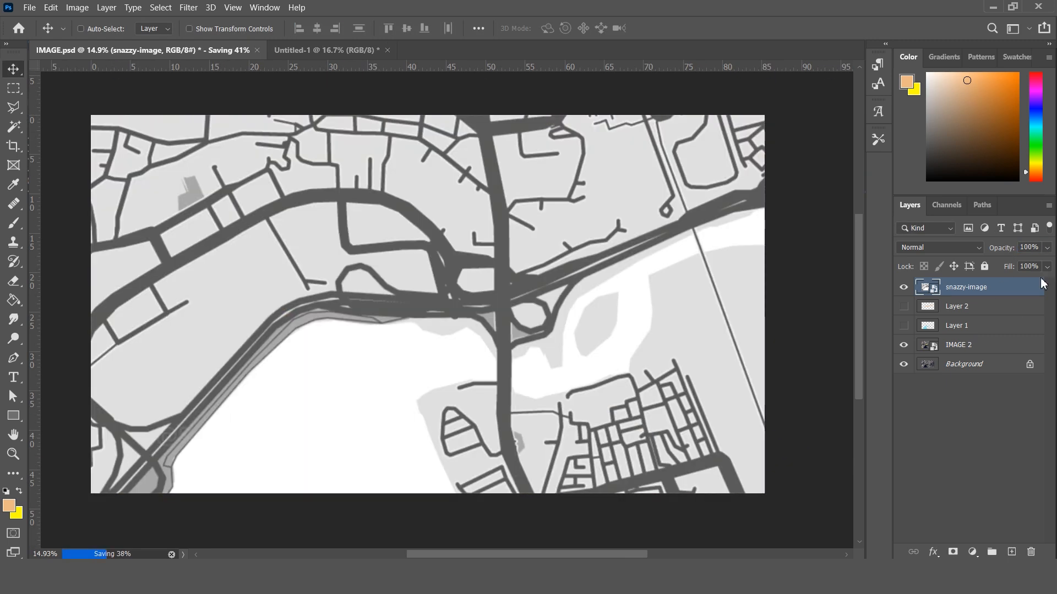
# Select the dark grey road network on the snazzy-image layer with the Magic Wand at a tolerance of 7
pyautogui.press('w')
pyautogui.click(509, 290)
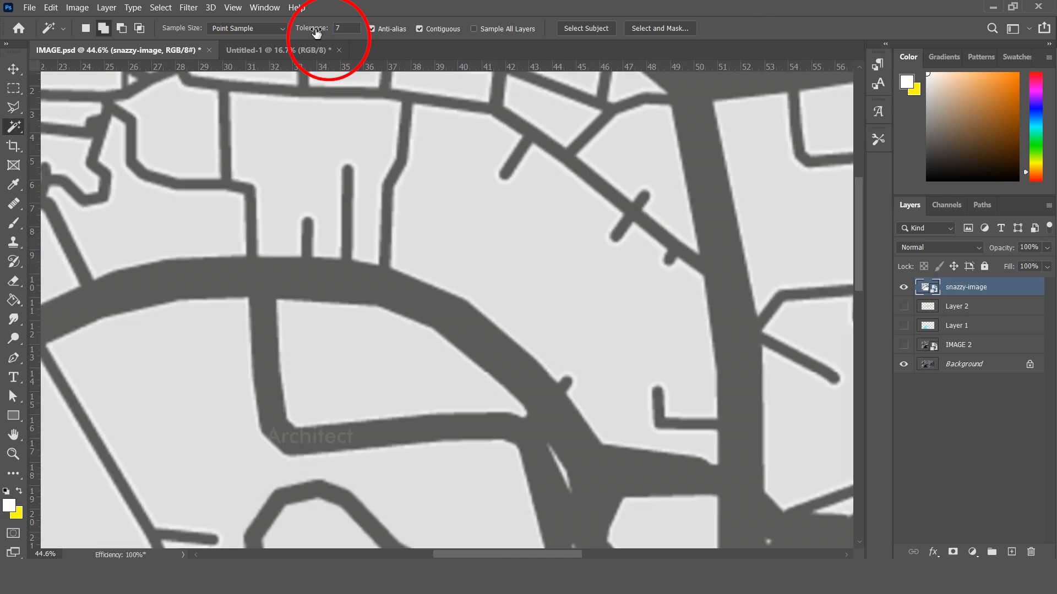
pyautogui.scroll(-2, 410, 302)
pyautogui.click(412, 300)
pyautogui.scroll(-8, 411, 300)
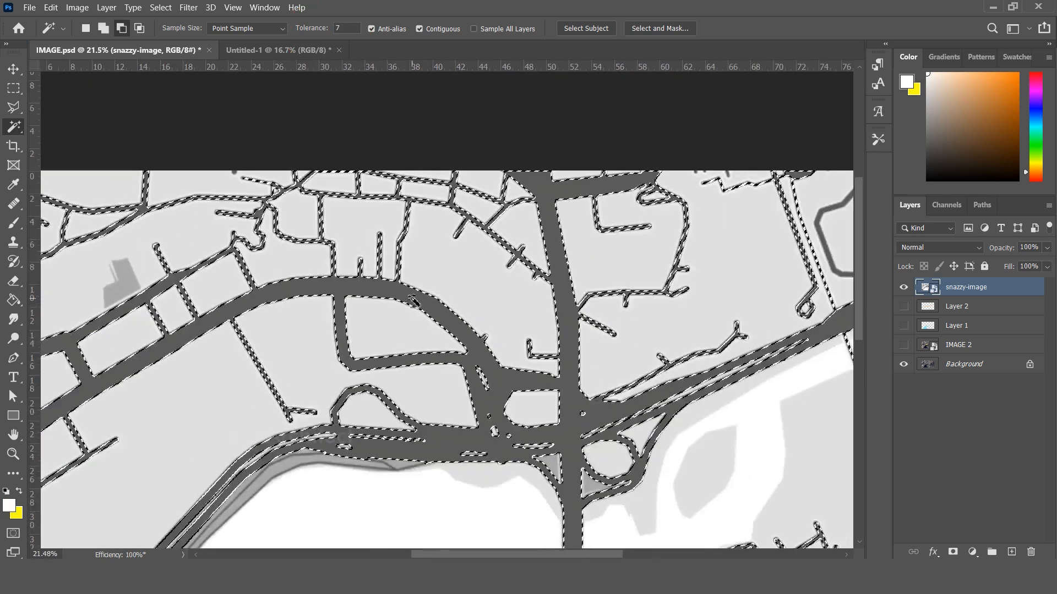
pyautogui.press('v')
pyautogui.scroll(2, 389, 374)
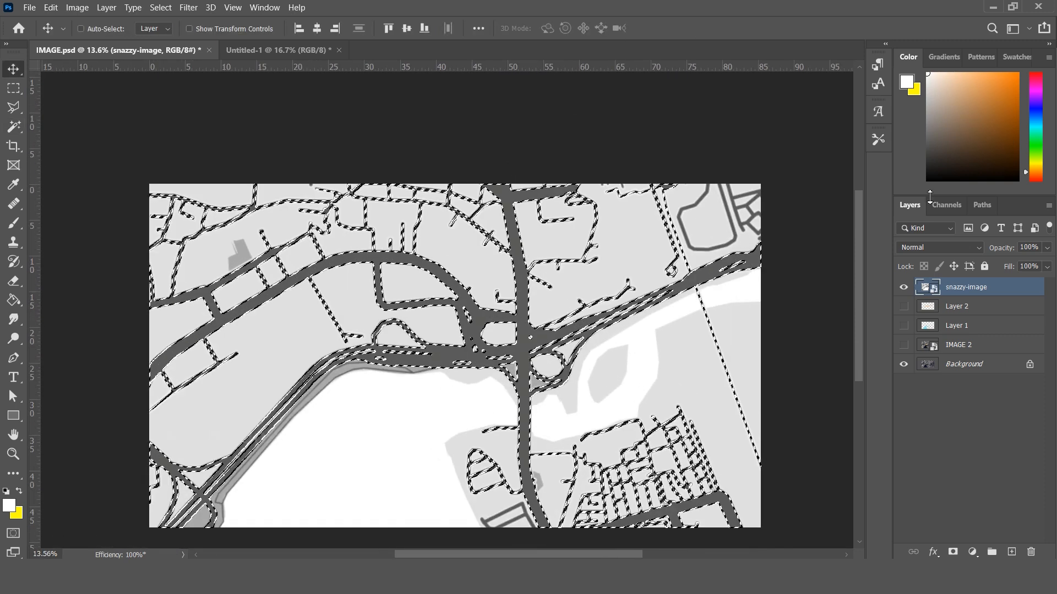
# Hide the snazzy-image layer and fill the road selection with light peach on a new layer directly above the Background
pyautogui.click(905, 287)
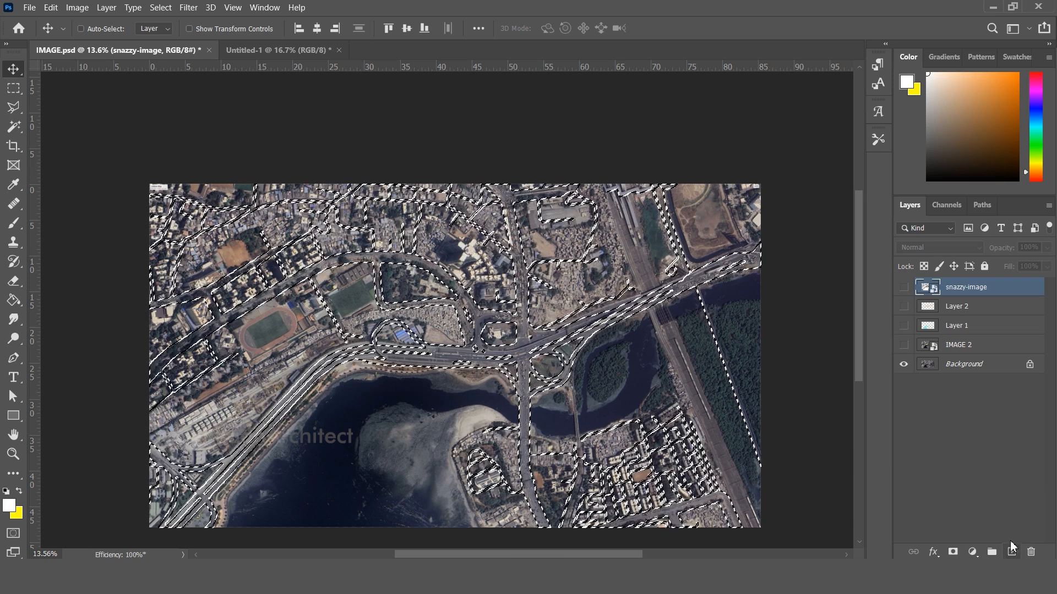
pyautogui.click(961, 365)
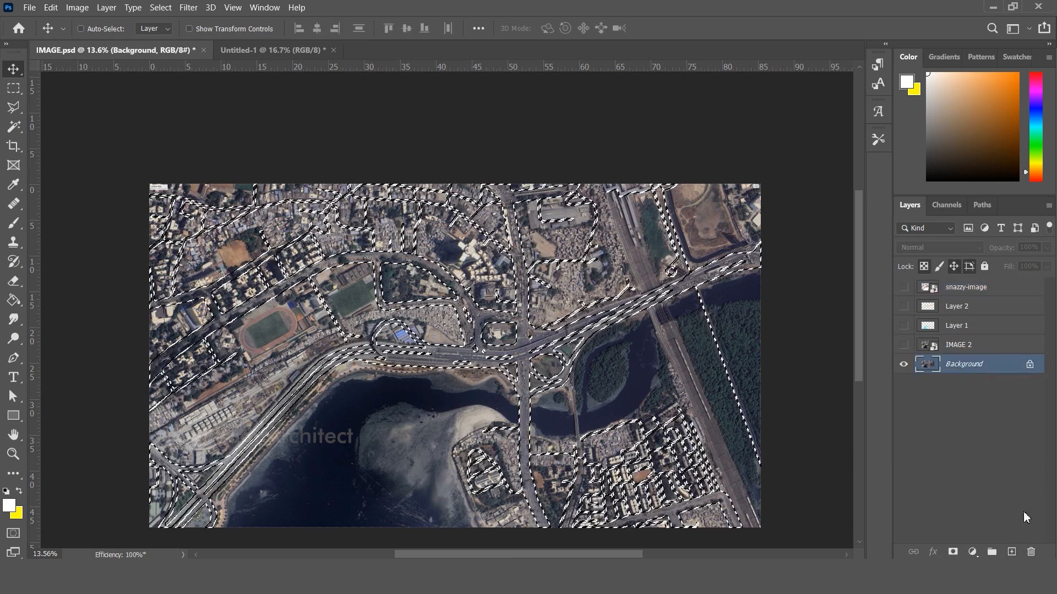
pyautogui.click(1011, 552)
pyautogui.press('g')
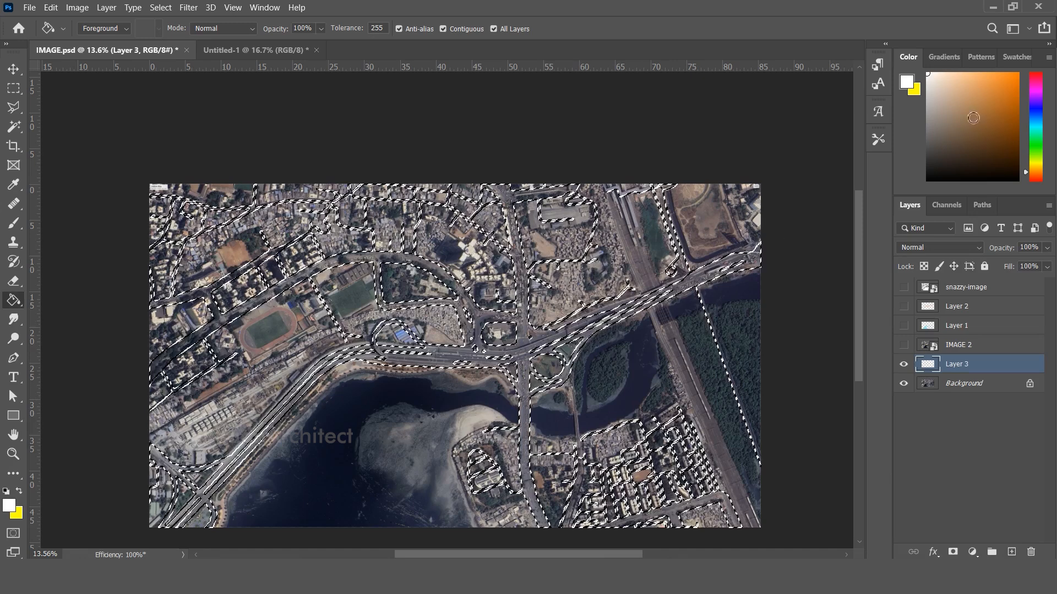
pyautogui.click(958, 85)
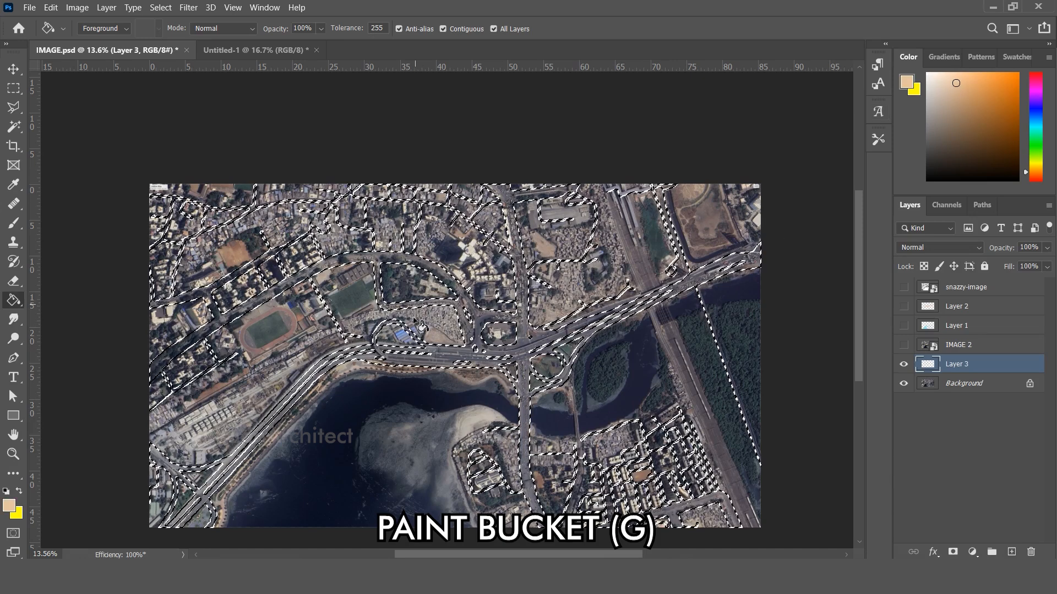
pyautogui.scroll(-1, 496, 344)
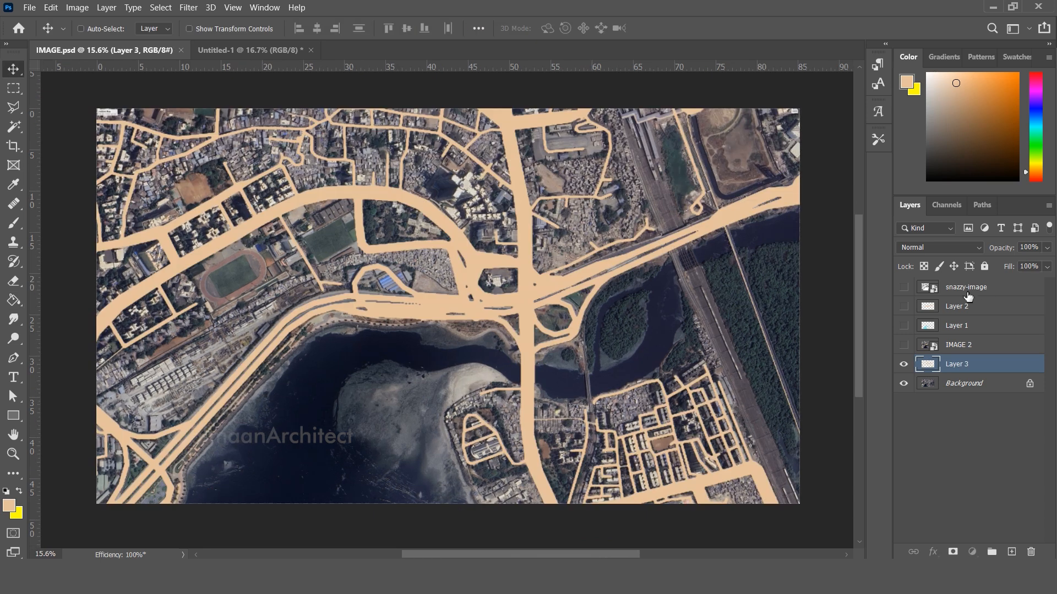
# Show the snazzy-image layer and select its white bay and creek areas together with the Magic Wand
pyautogui.click(966, 287)
pyautogui.click(904, 287)
pyautogui.press('w')
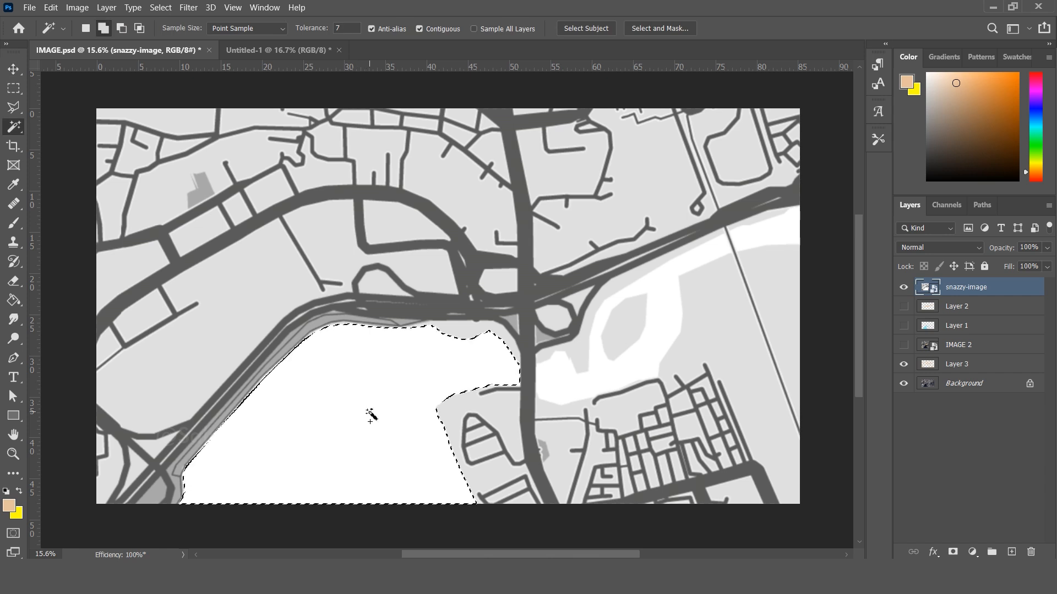
pyautogui.scroll(2, 595, 380)
pyautogui.click(552, 389)
pyautogui.scroll(-1, 552, 389)
pyautogui.scroll(2, 741, 286)
pyautogui.click(747, 278)
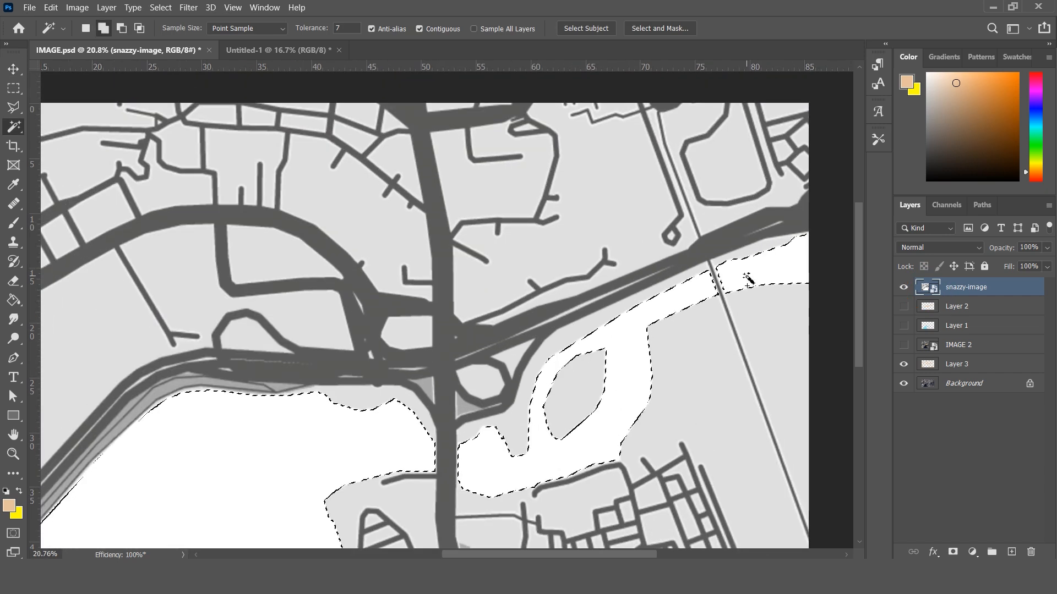
pyautogui.scroll(-3, 747, 278)
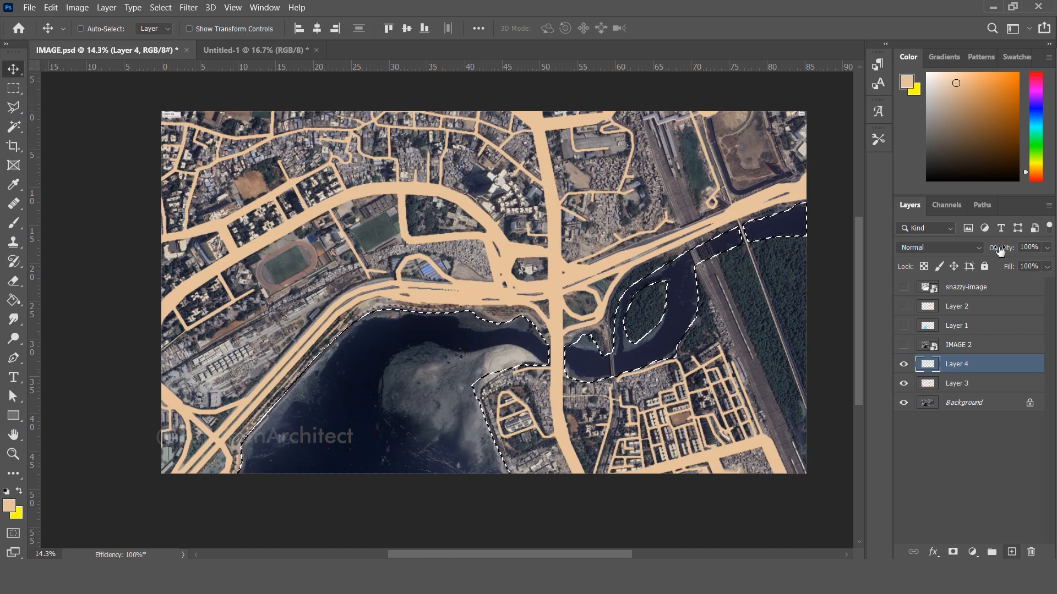
# Fill the water selection with light blue on the new layer above the roads using the Paint Bucket, and deselect
pyautogui.click(1036, 123)
pyautogui.press('g')
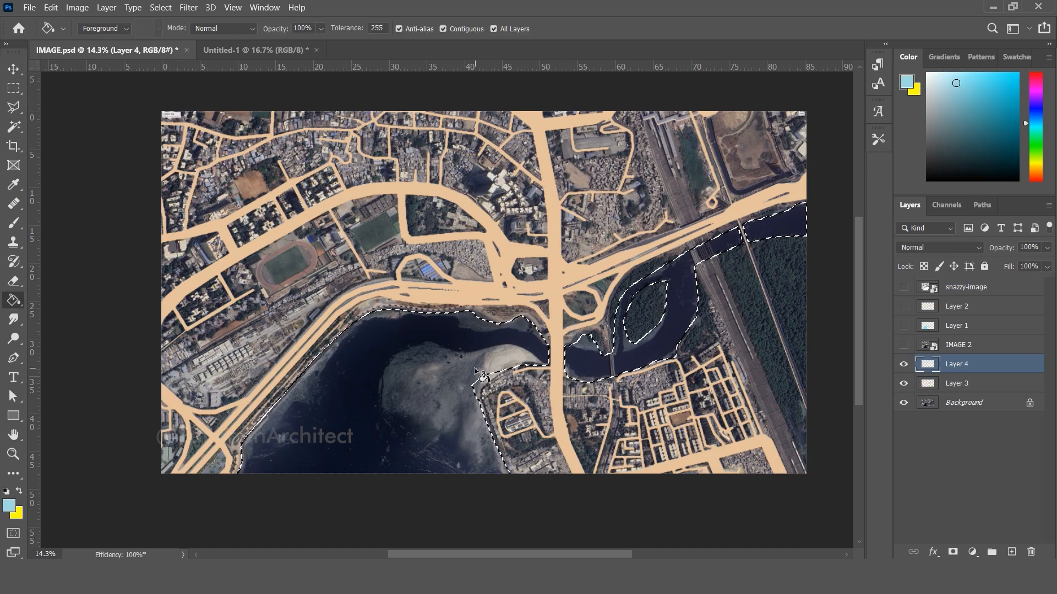
pyautogui.click(479, 365)
pyautogui.press('v')
pyautogui.hotkey('ctrl', 'd')
pyautogui.scroll(1, 635, 333)
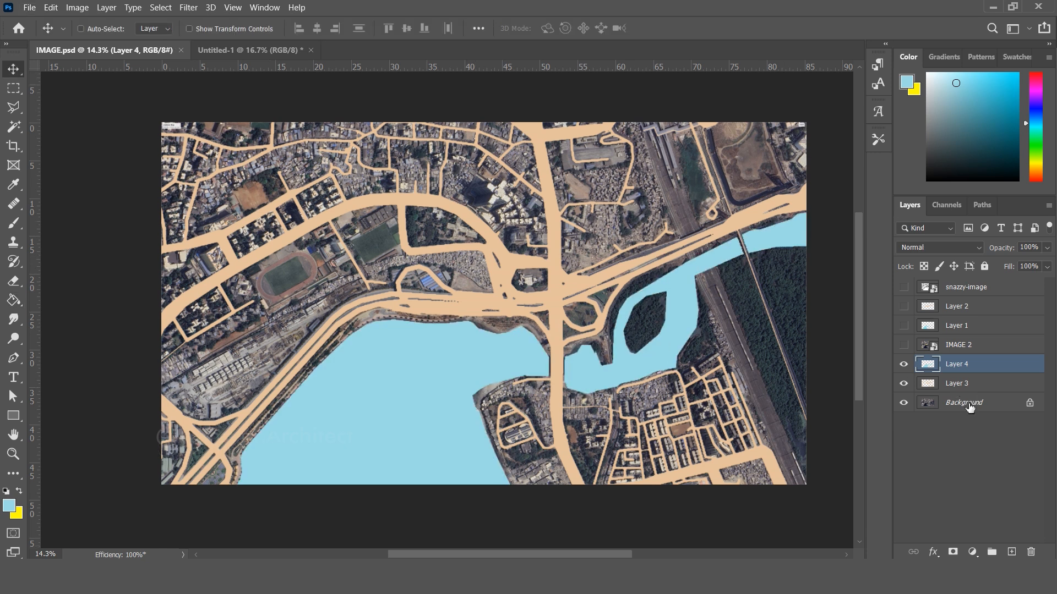
# Duplicate the Background layer and apply Hue/Saturation to the copy with a strongly negative hue shift and saturation +100
pyautogui.click(968, 404)
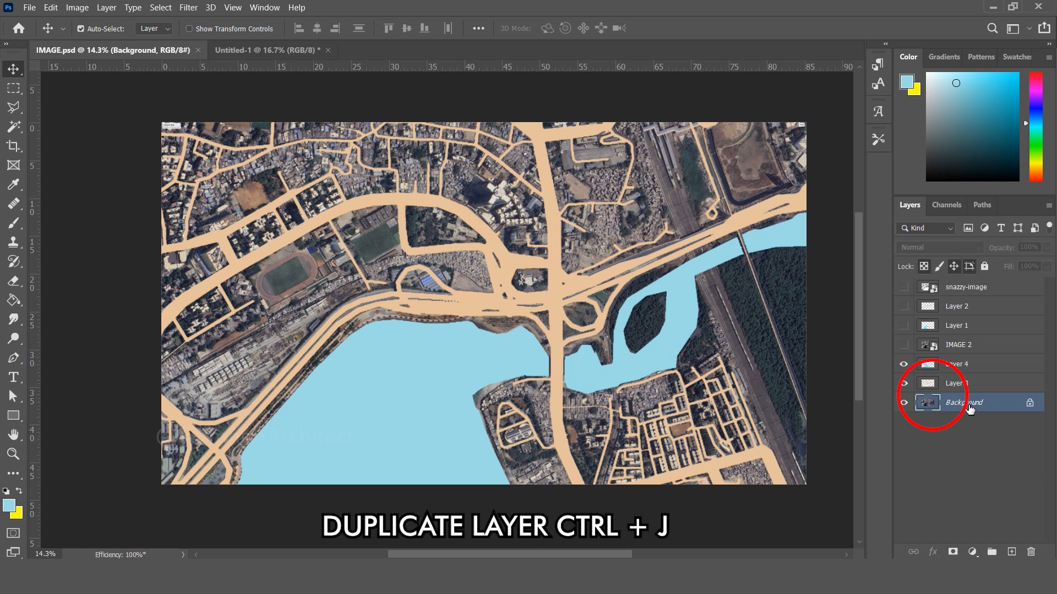
pyautogui.hotkey('ctrl', 'j')
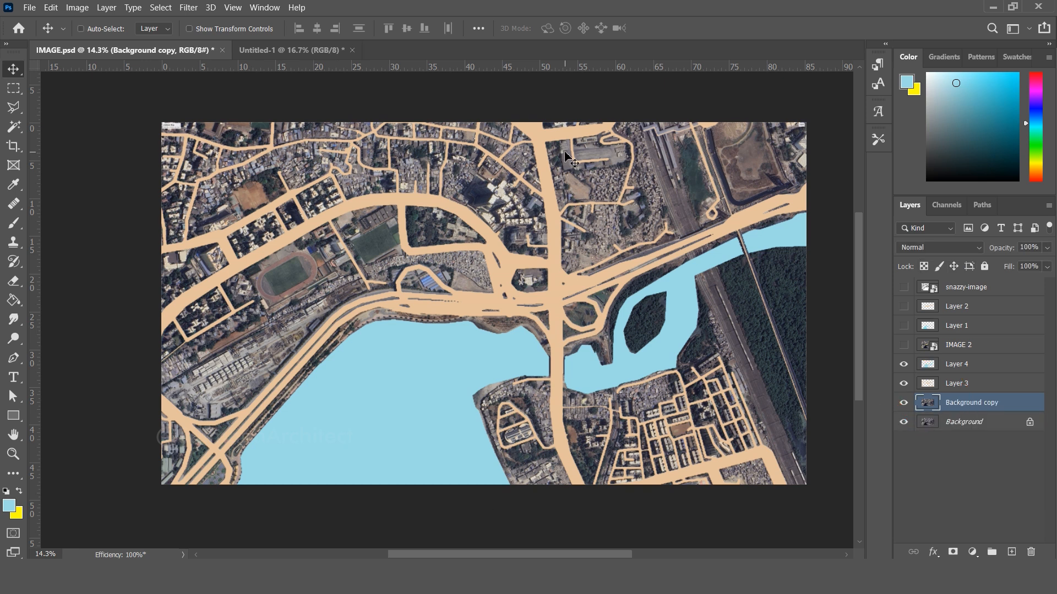
pyautogui.click(80, 8)
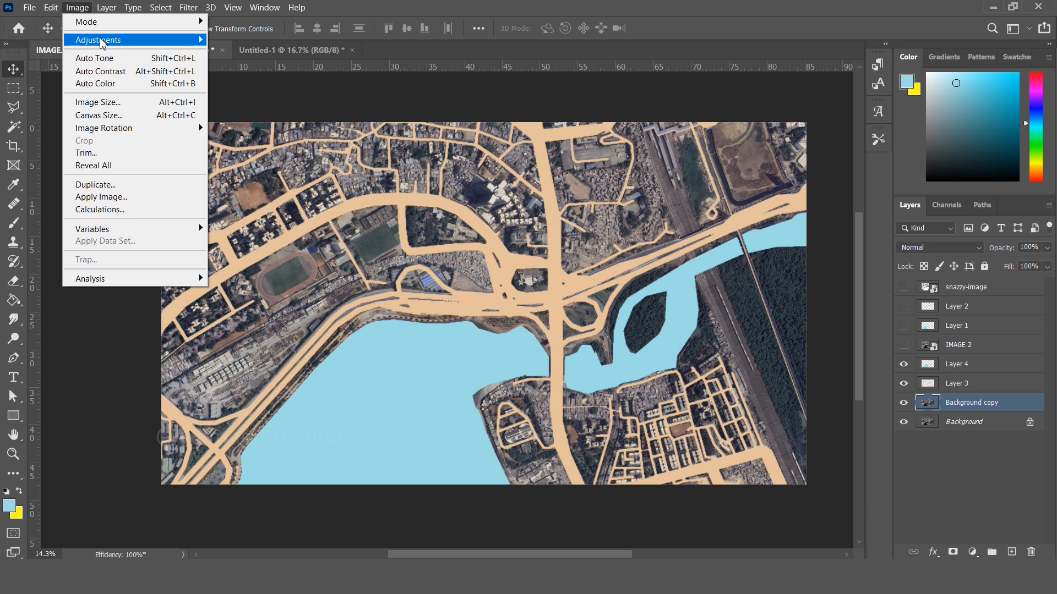
pyautogui.moveTo(102, 41)
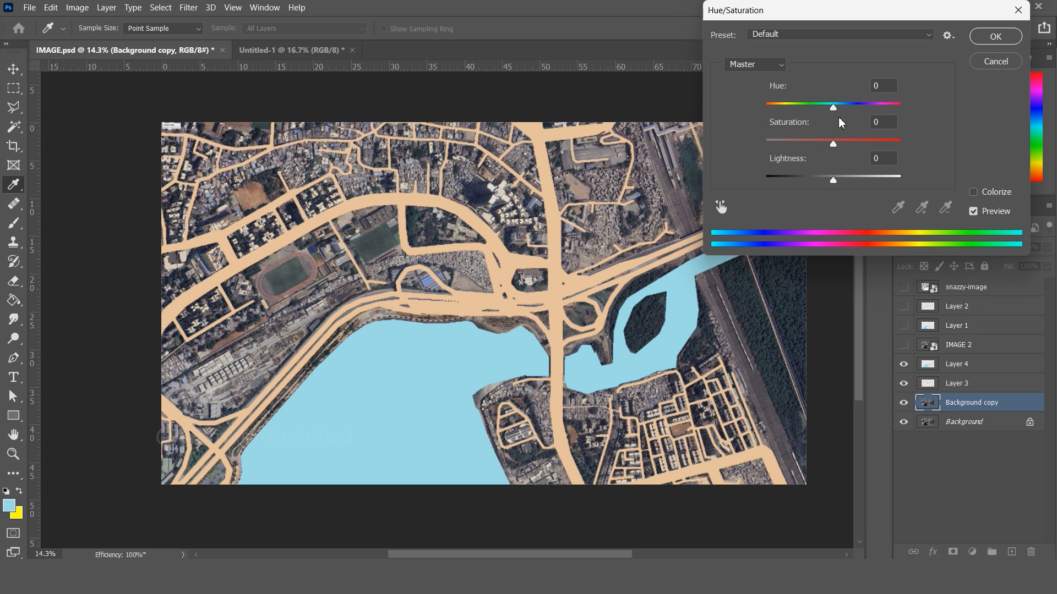
pyautogui.moveTo(835, 110); pyautogui.dragTo(794, 110)
pyautogui.moveTo(871, 143); pyautogui.dragTo(901, 145)
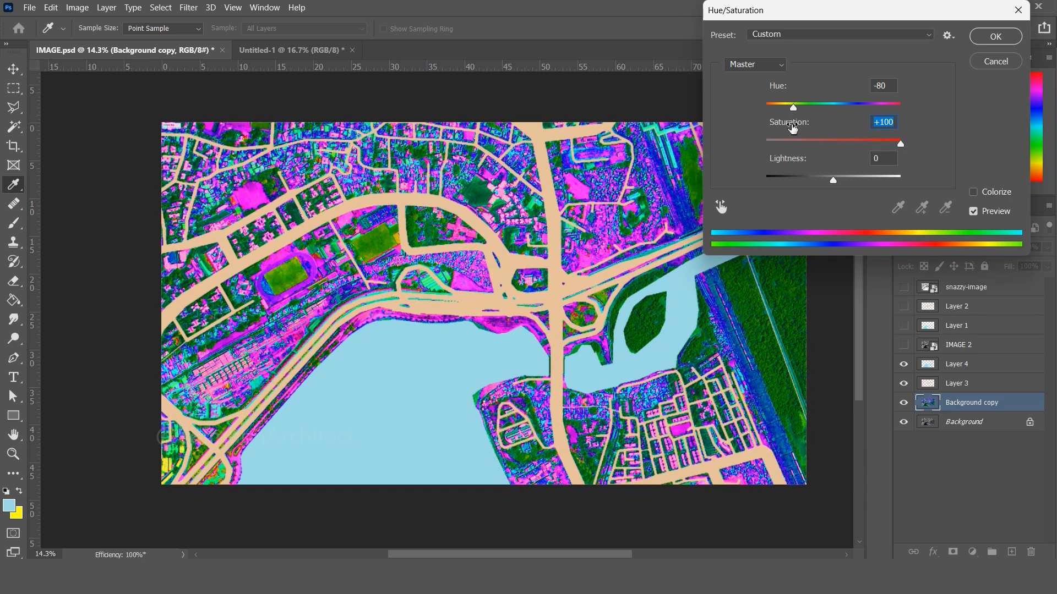
pyautogui.moveTo(794, 108); pyautogui.dragTo(798, 112)
pyautogui.click(994, 38)
# Start a Color Range selection on the Background copy, adding green samples from the creek island, sports fields and tree clusters
pyautogui.click(161, 8)
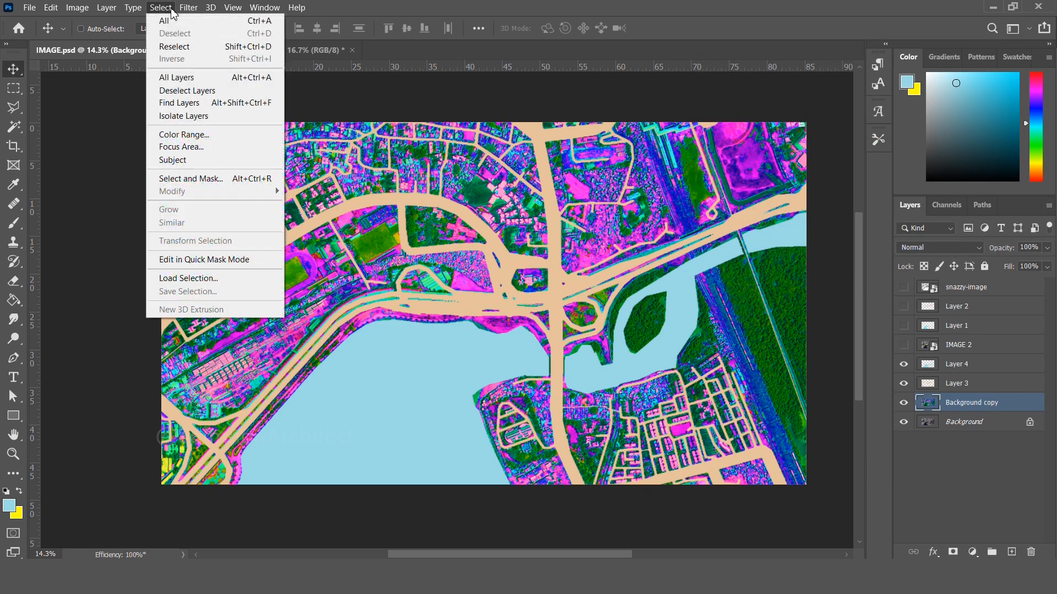
pyautogui.click(220, 135)
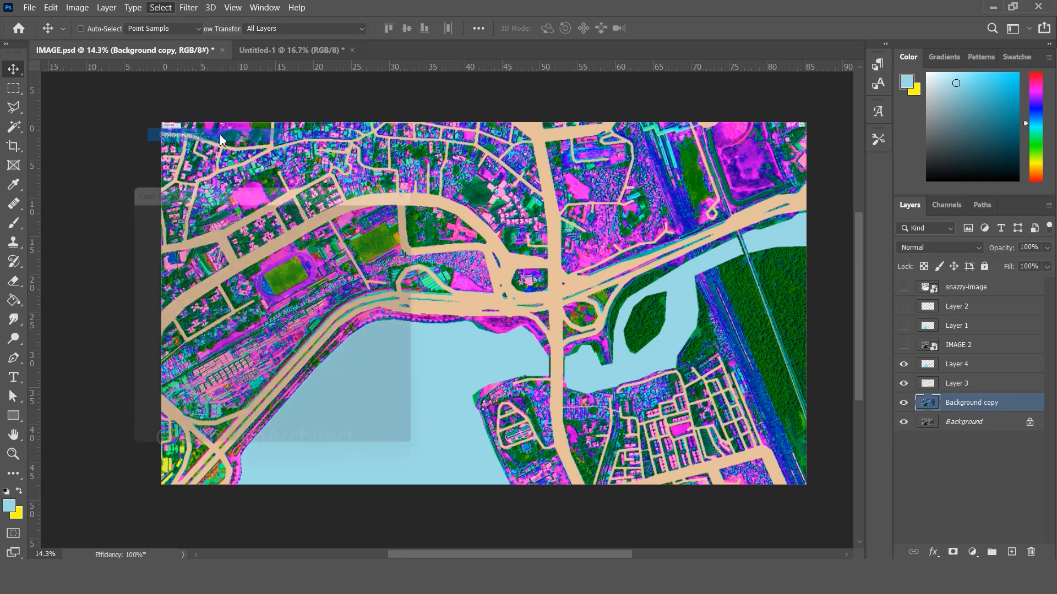
pyautogui.moveTo(300, 182)
pyautogui.mouseDown()
pyautogui.moveTo(182, 141)
pyautogui.moveTo(166, 72)
pyautogui.mouseUp()
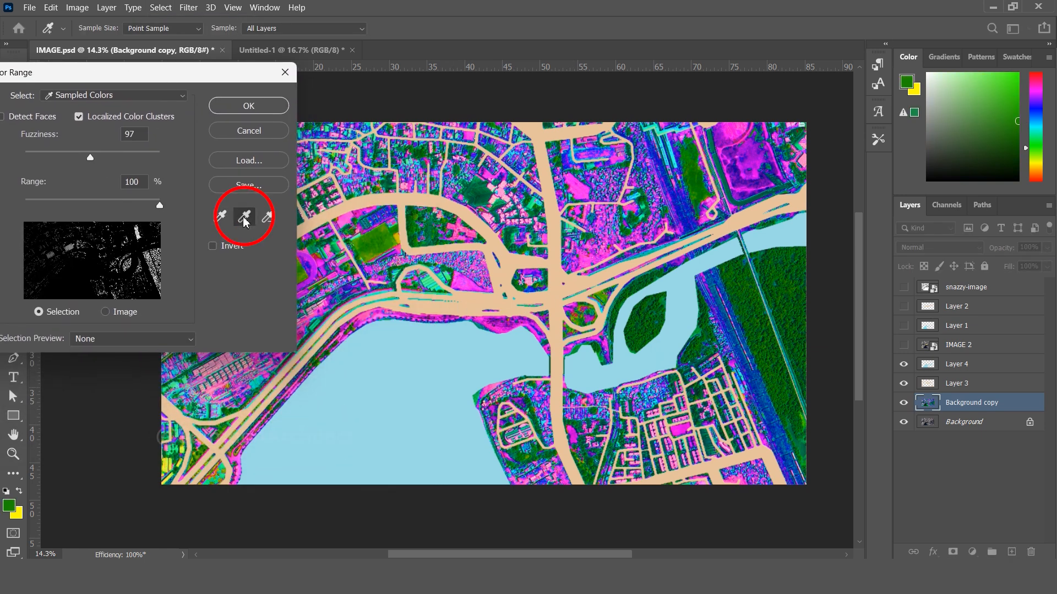
pyautogui.click(223, 429)
pyautogui.click(649, 306)
pyautogui.click(372, 248)
pyautogui.click(688, 178)
pyautogui.click(477, 192)
pyautogui.click(287, 273)
# Add further green samples from the city blocks and the flyover surroundings to the colour range, and apply the selection
pyautogui.moveTo(242, 74); pyautogui.dragTo(805, 57)
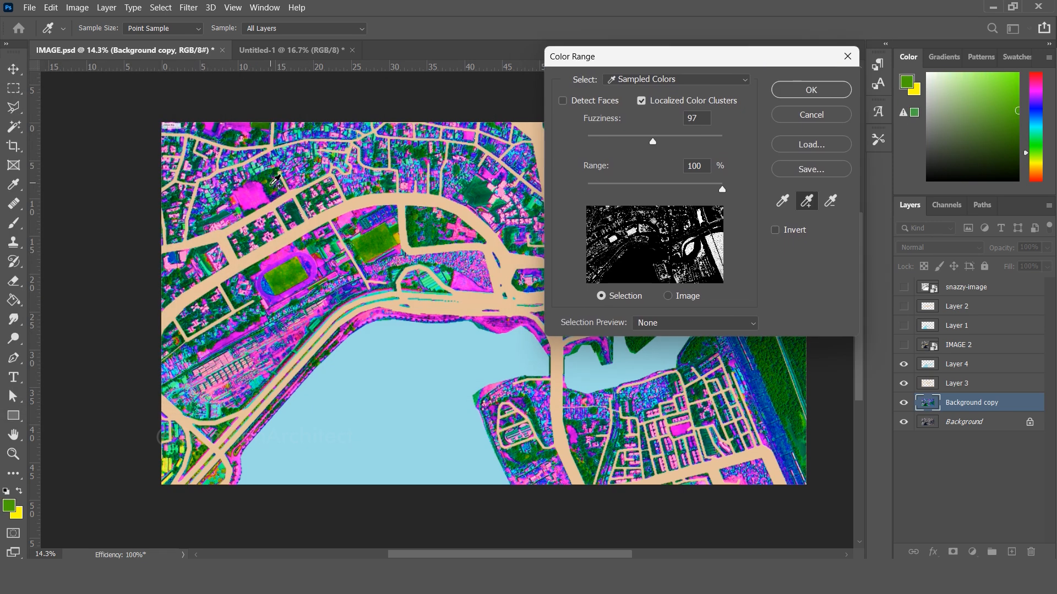
pyautogui.click(212, 297)
pyautogui.click(263, 130)
pyautogui.click(420, 158)
pyautogui.moveTo(660, 56); pyautogui.dragTo(791, 59)
pyautogui.click(610, 294)
pyautogui.click(517, 288)
pyautogui.click(477, 195)
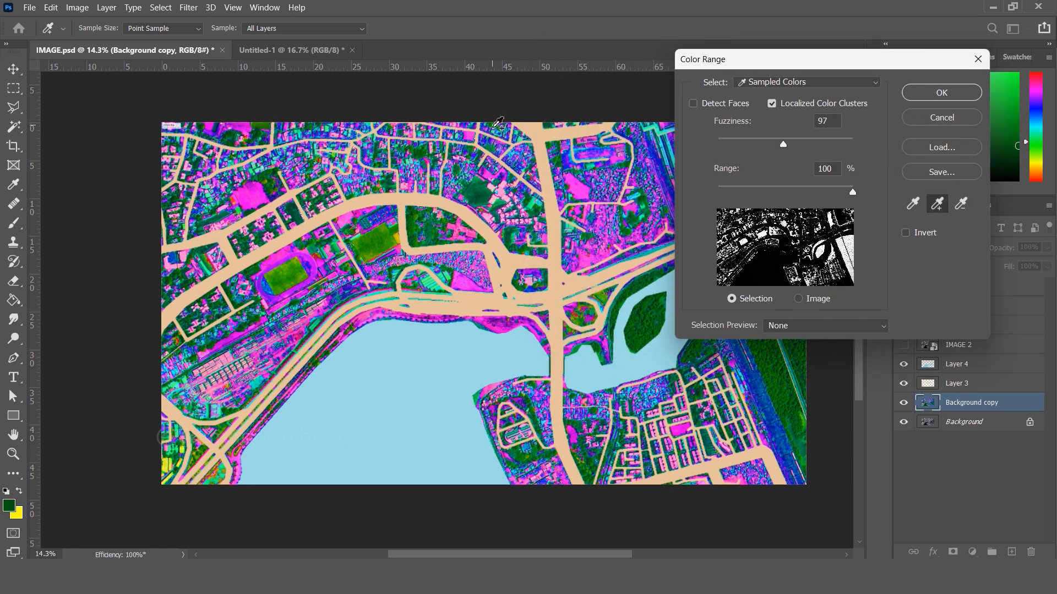
pyautogui.click(942, 93)
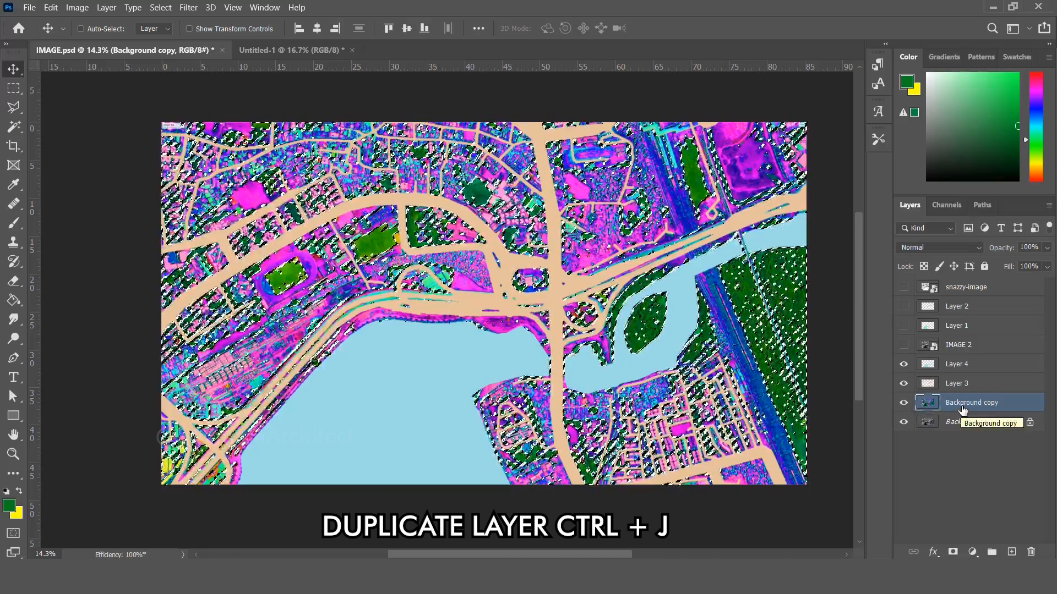
# Copy the selected greenery to its own layer and hide the Background copy
pyautogui.hotkey('ctrl', 'j')
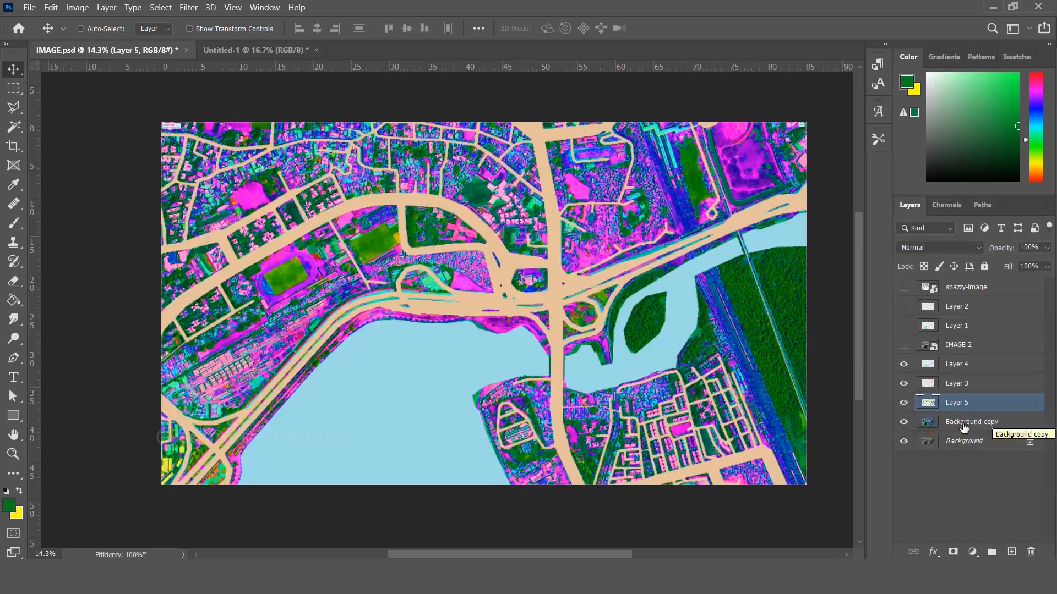
pyautogui.click(904, 422)
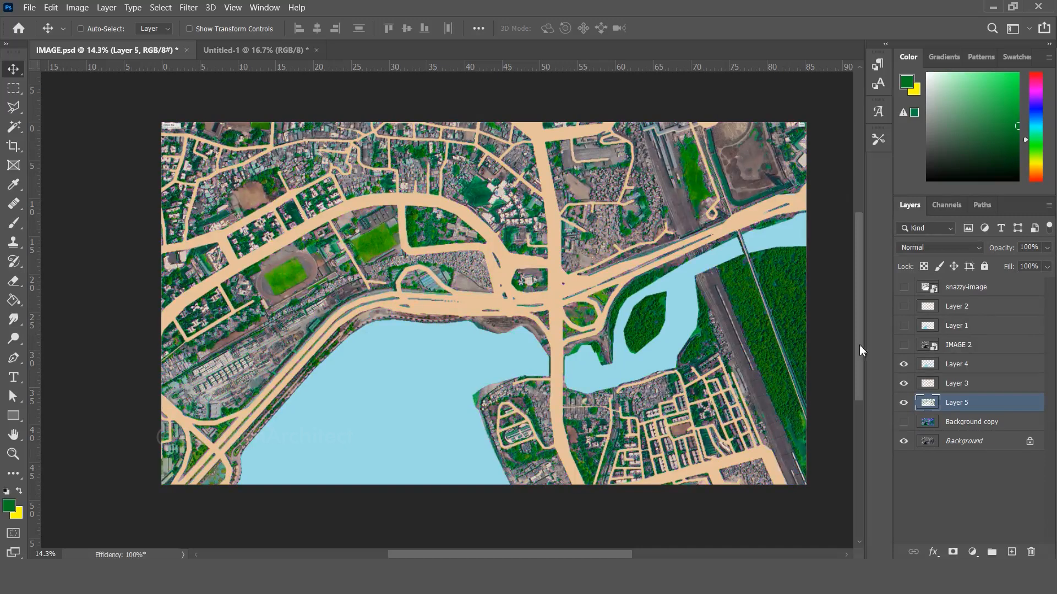
# Add a new layer directly above the Background, fill it with white and blend it to fade the satellite imagery
pyautogui.click(960, 444)
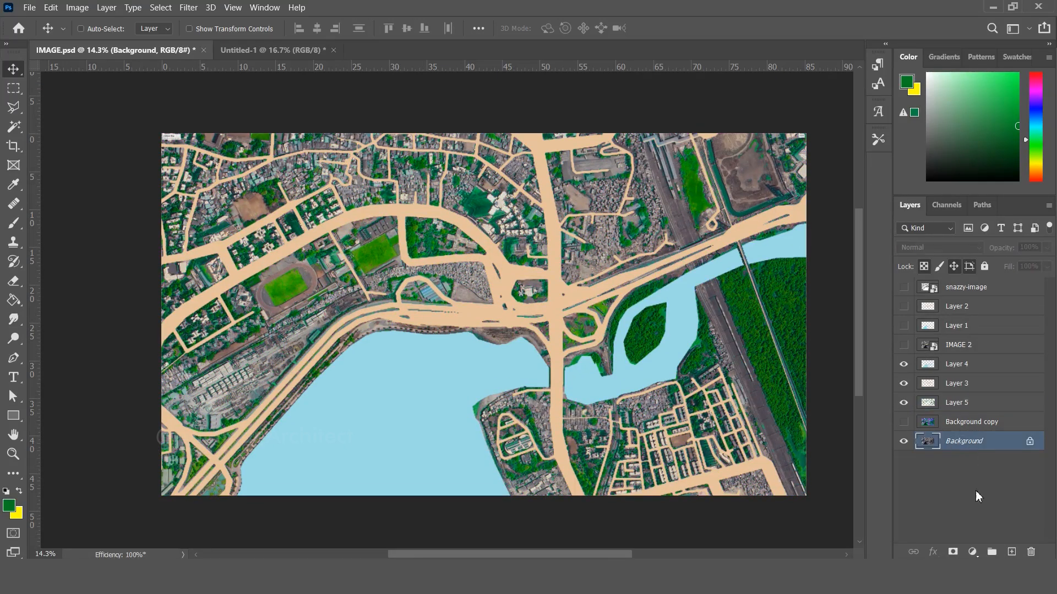
pyautogui.click(1012, 552)
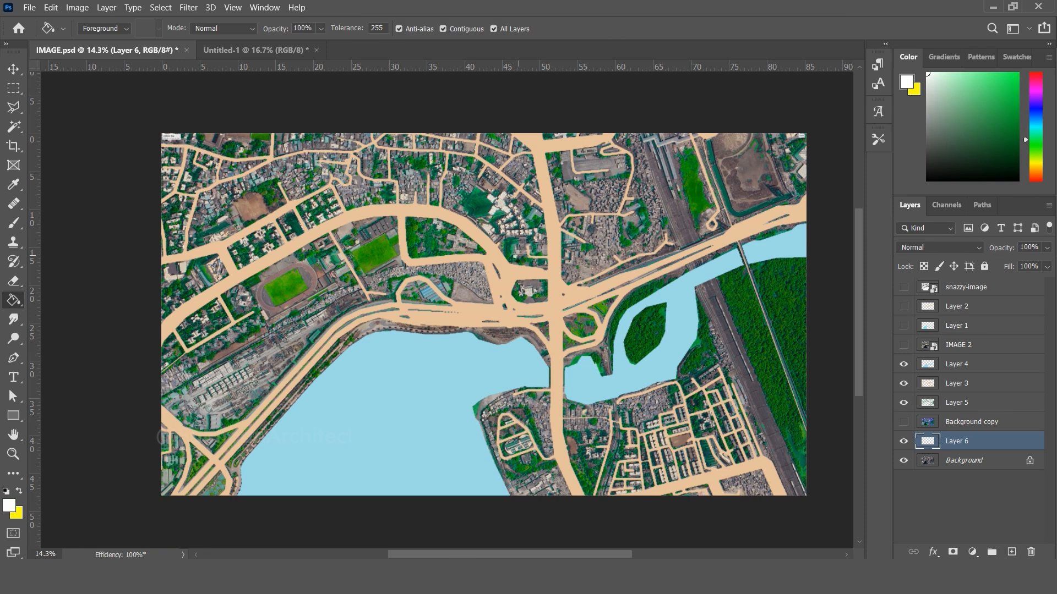
pyautogui.click(521, 261)
pyautogui.click(938, 247)
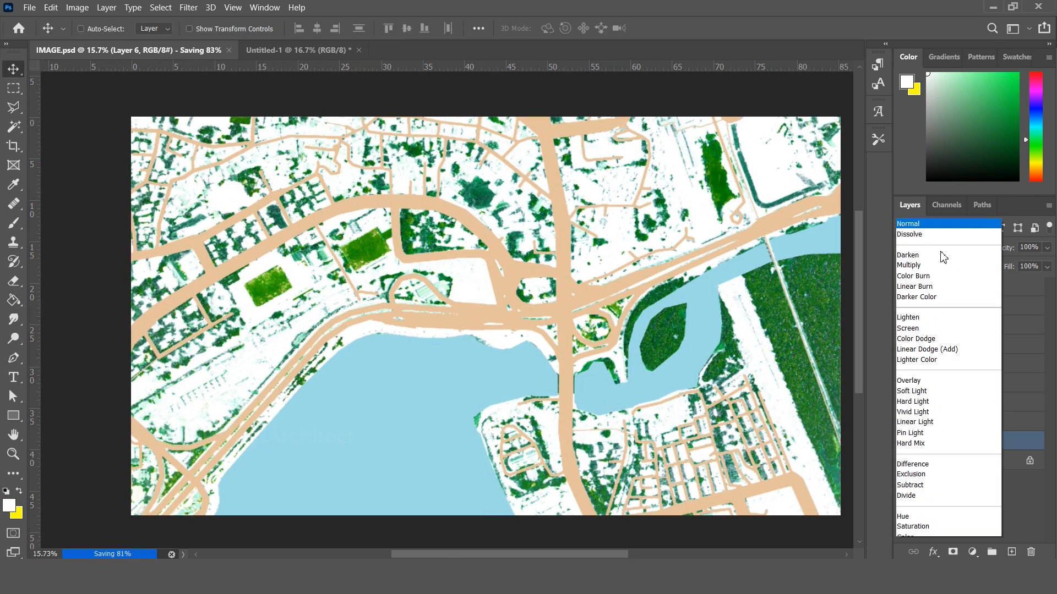
pyautogui.click(915, 314)
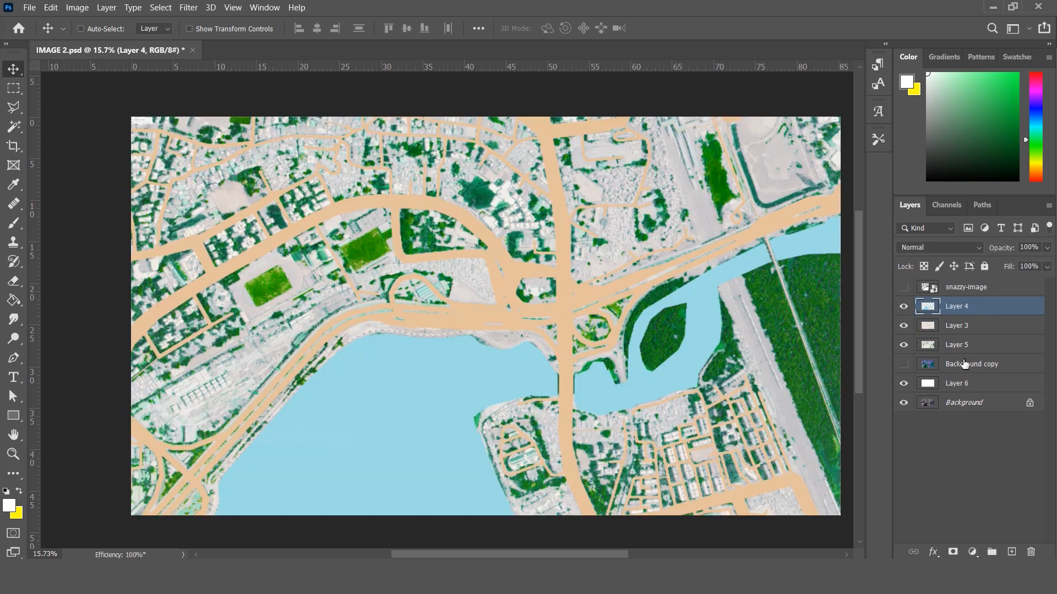
# Delete the Background copy layer and rename the snazzy-image layer as REF
pyautogui.click(965, 364)
pyautogui.press('Delete')
pyautogui.click(904, 367)
pyautogui.click(905, 368)
pyautogui.click(919, 292)
pyautogui.write('REF')
pyautogui.press('Return')
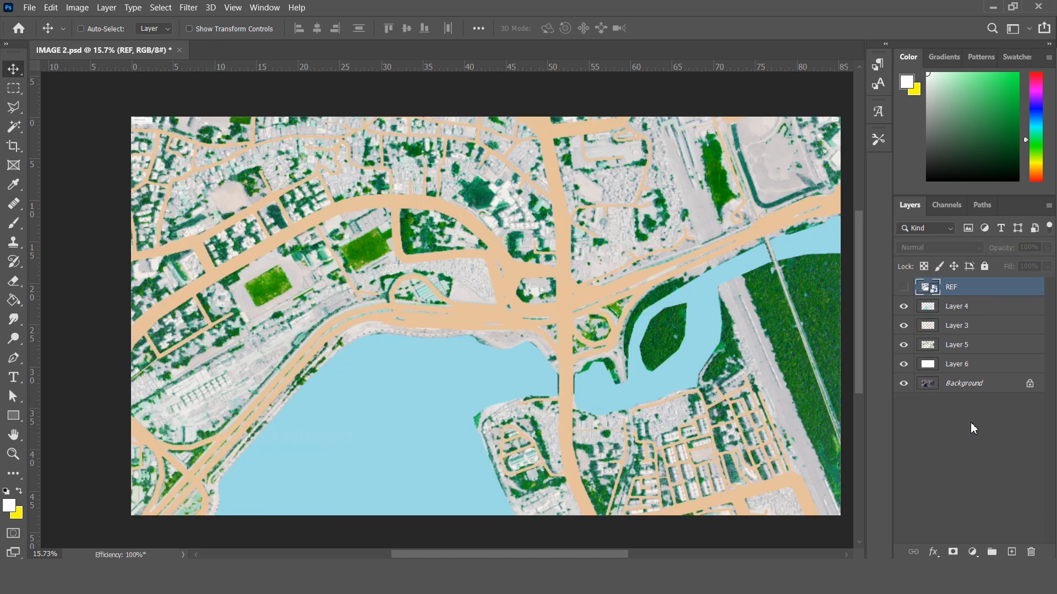
# Rename Layer 4 as WATER, Layer 3 as ROAD, Layer 5 as VEGETATION and Layer 6 as WHITE
pyautogui.doubleClick(961, 307)
pyautogui.write('WATER')
pyautogui.press('Return')
pyautogui.doubleClick(955, 325)
pyautogui.write('ROAD')
pyautogui.press('Return')
pyautogui.click(917, 345)
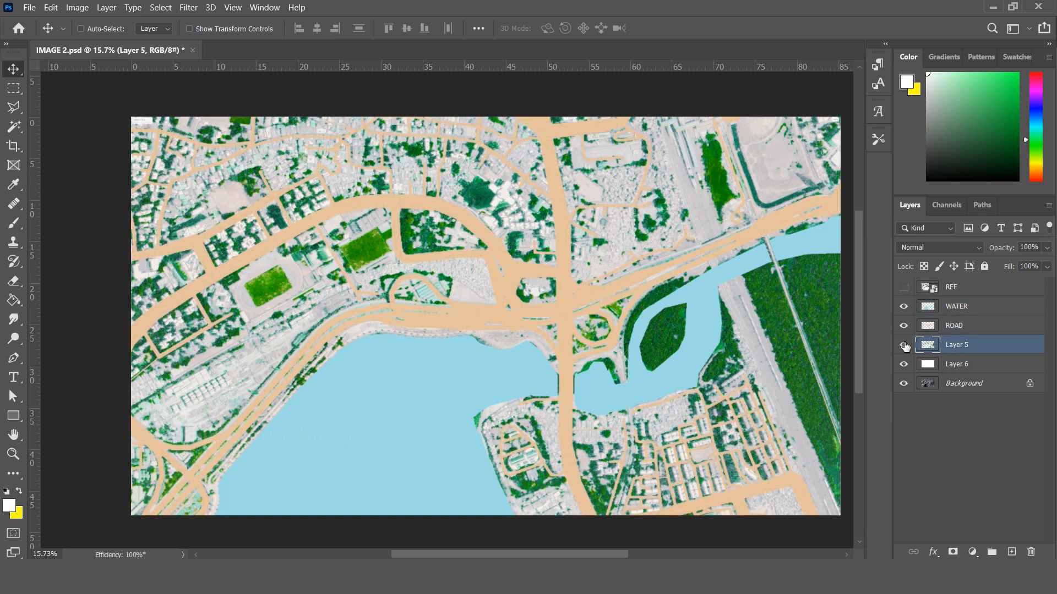
pyautogui.write('VEGETATION')
pyautogui.press('Return')
pyautogui.doubleClick(949, 363)
pyautogui.write('WHITE')
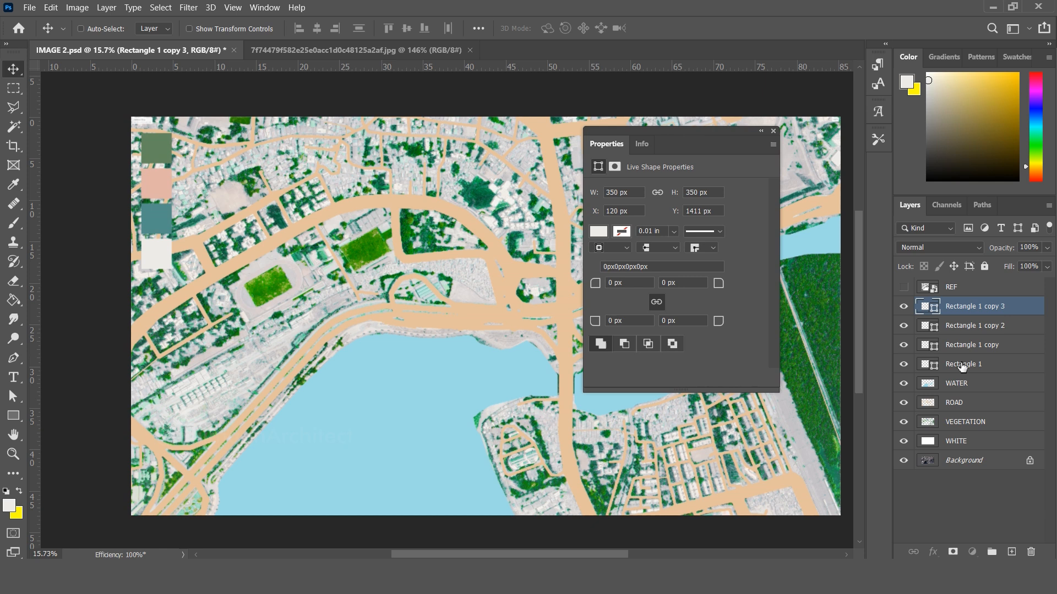
# Rotate the four colour swatch rectangles together into a horizontal row and place them over the water near the map's lower edge
pyautogui.keyDown('shift'); pyautogui.click(961, 365); pyautogui.keyUp('shift')
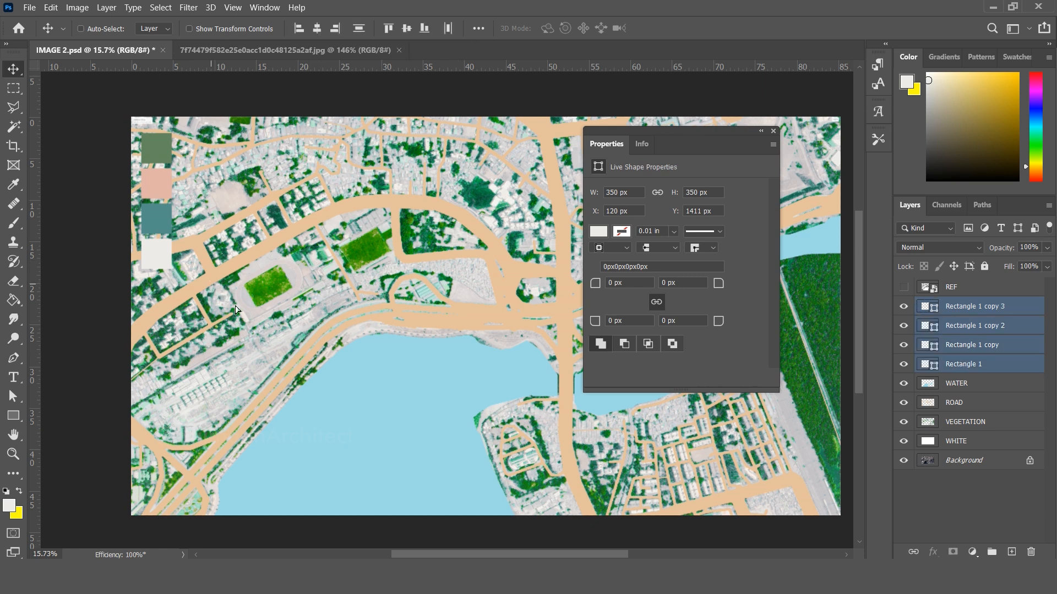
pyautogui.moveTo(208, 286); pyautogui.dragTo(298, 349)
pyautogui.hotkey('ctrl', 't')
pyautogui.moveTo(325, 385); pyautogui.dragTo(353, 192)
pyautogui.press('Return')
pyautogui.moveTo(284, 286); pyautogui.dragTo(410, 511)
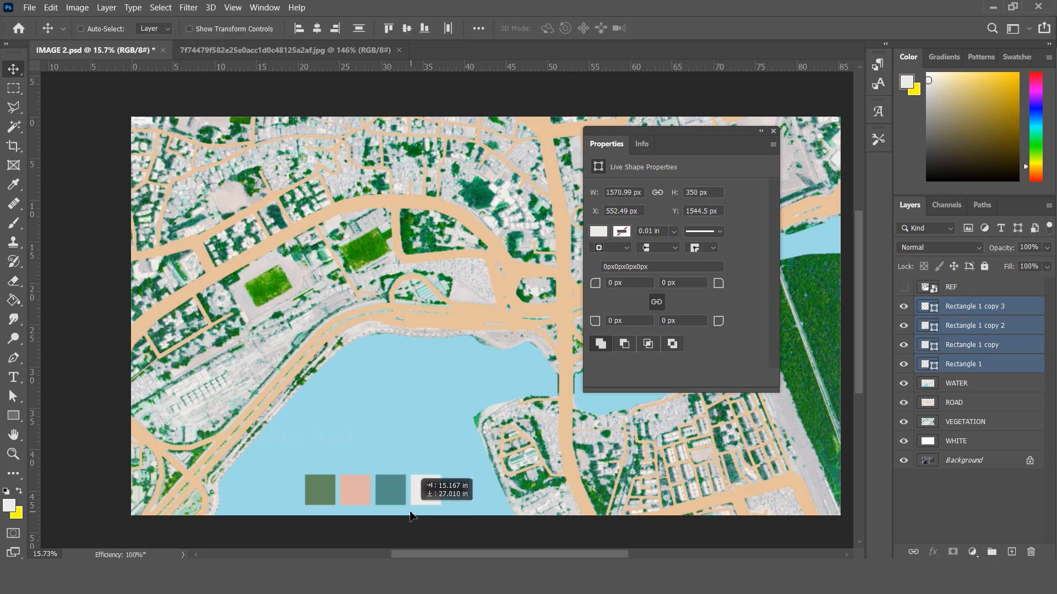
pyautogui.scroll(-1, 410, 515)
# Group the four swatch rectangles and name the group PALETTE
pyautogui.moveTo(962, 332); pyautogui.dragTo(991, 552)
pyautogui.doubleClick(960, 306)
pyautogui.write('PALETTE')
pyautogui.press('Return')
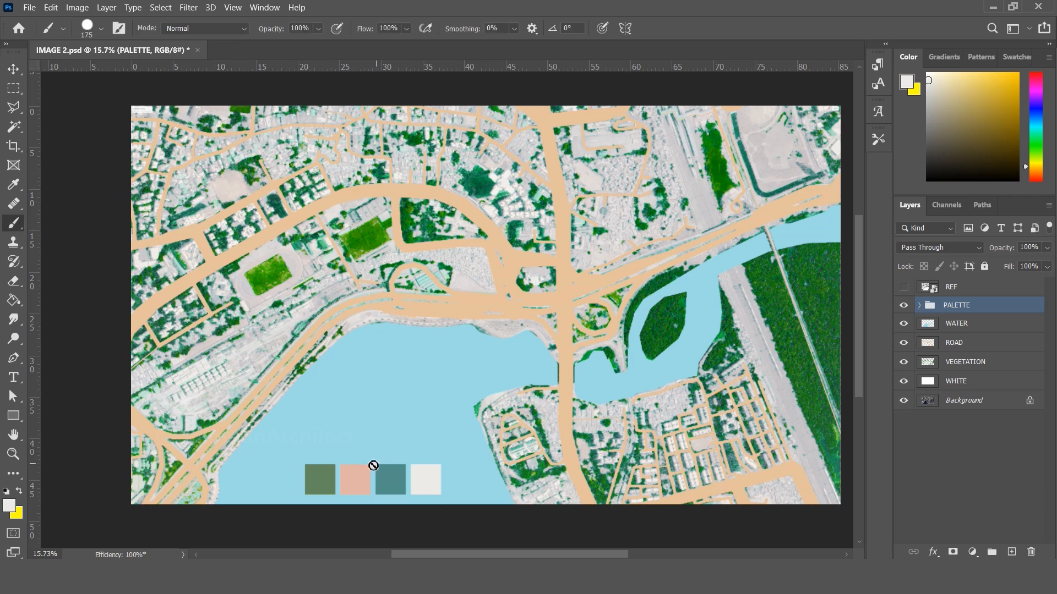
# Recolour all the roads on the ROAD layer with the pink sampled from the palette, using a selection of the layer's contents
pyautogui.keyDown('alt'); pyautogui.click(366, 487); pyautogui.keyUp('alt')
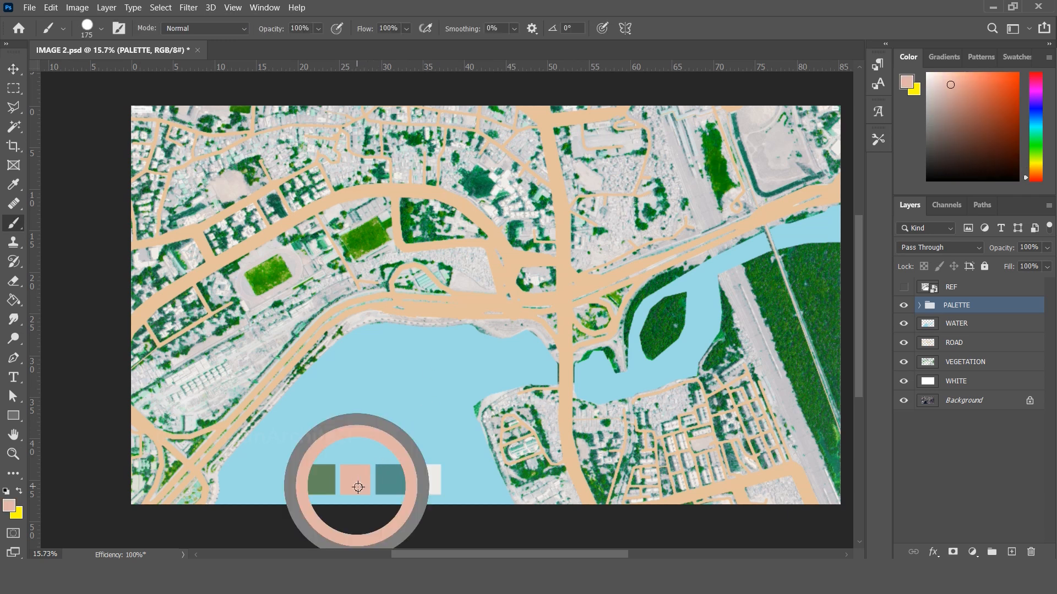
pyautogui.press('v')
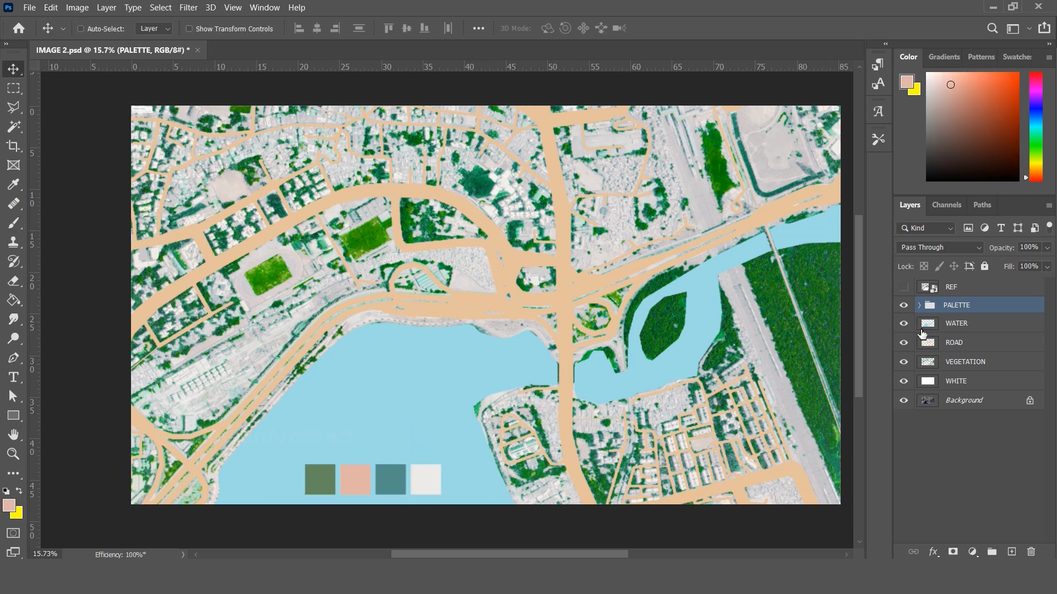
pyautogui.click(961, 350)
pyautogui.keyDown('ctrl'); pyautogui.click(928, 342); pyautogui.keyUp('ctrl')
pyautogui.press('g')
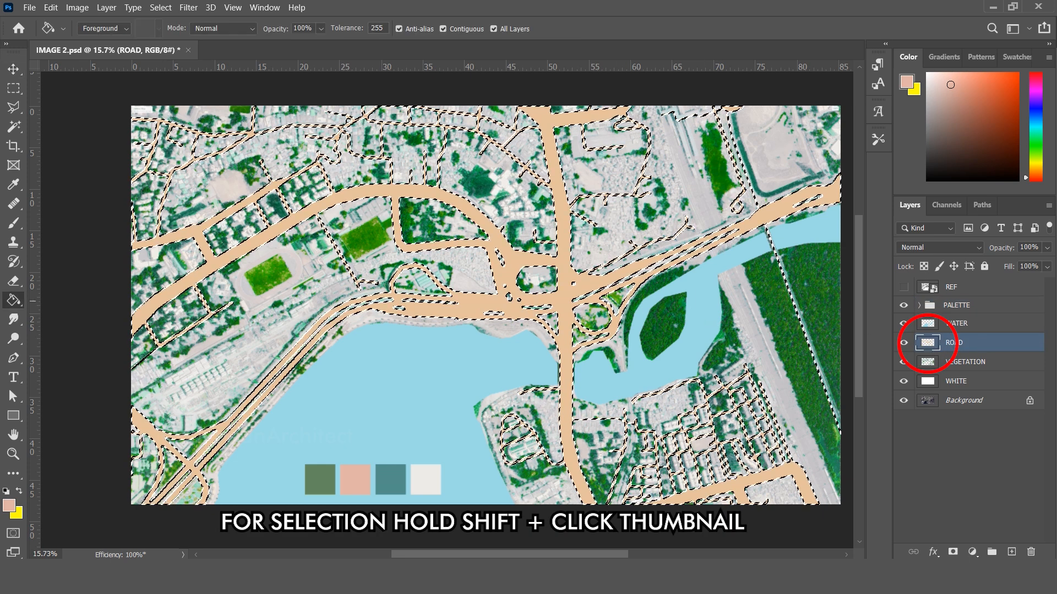
pyautogui.click(593, 286)
pyautogui.hotkey('ctrl', 'd')
pyautogui.press('v')
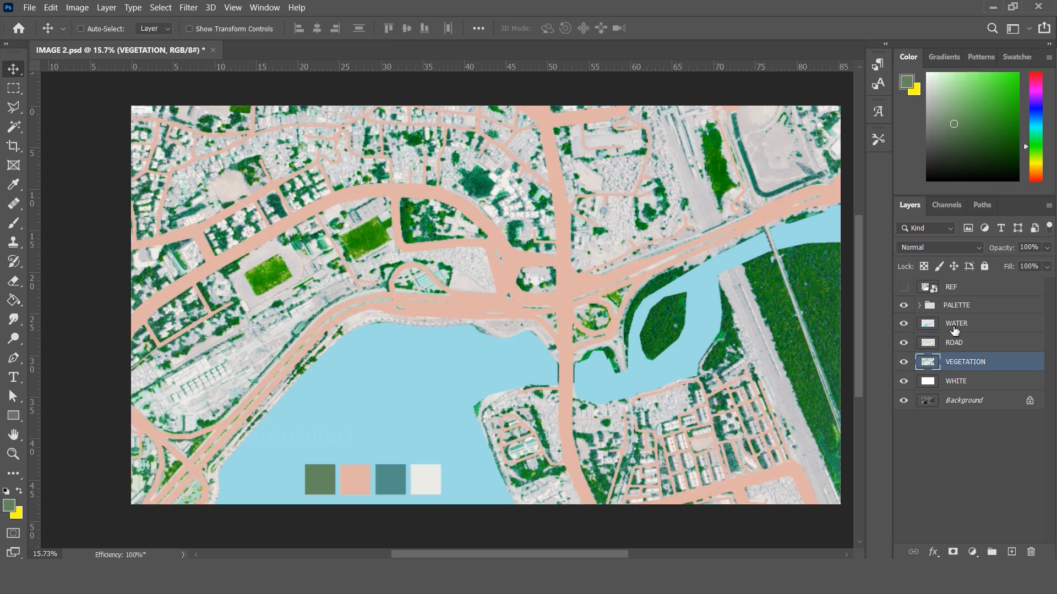
# Recolour the selected contents of the WATER layer with the teal sampled from the palette, and clear the selection
pyautogui.click(956, 324)
pyautogui.keyDown('ctrl'); pyautogui.click(928, 323); pyautogui.keyUp('ctrl')
pyautogui.press('b')
pyautogui.keyDown('alt'); pyautogui.click(402, 487); pyautogui.keyUp('alt')
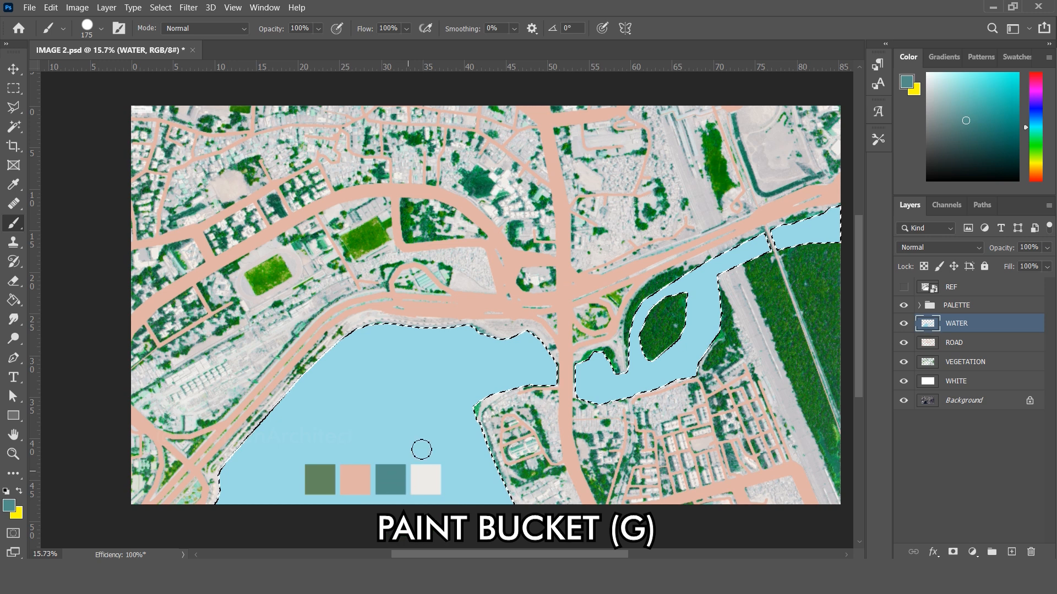
pyautogui.press('g')
pyautogui.click(621, 390)
pyautogui.hotkey('ctrl', 'd')
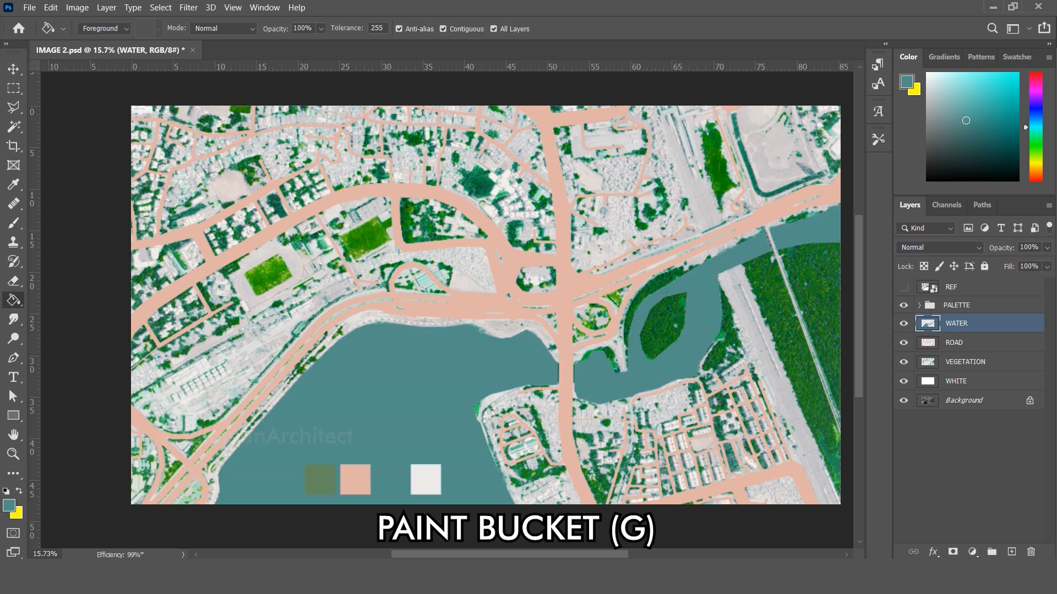
pyautogui.press('v')
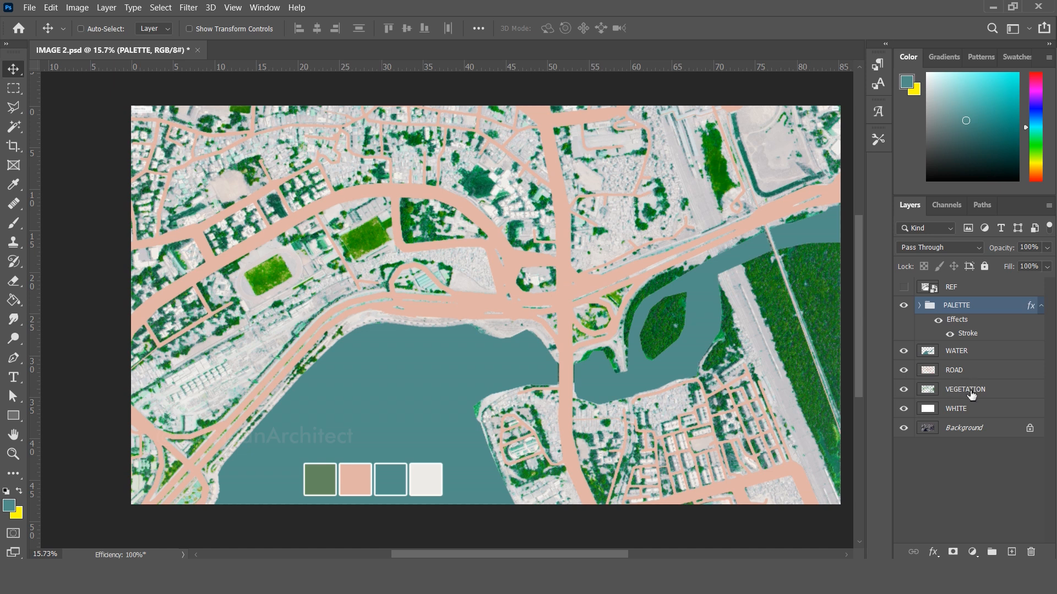
# Add a Hue/Saturation adjustment above the VEGETATION layer and lower its hue and saturation to mute the greens
pyautogui.click(958, 392)
pyautogui.click(973, 552)
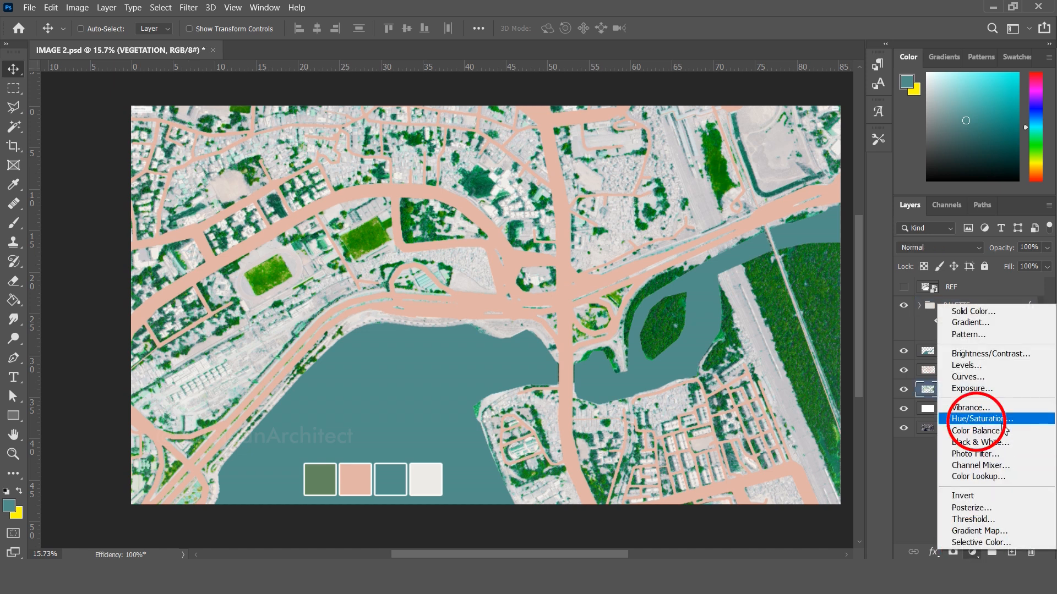
pyautogui.click(1000, 424)
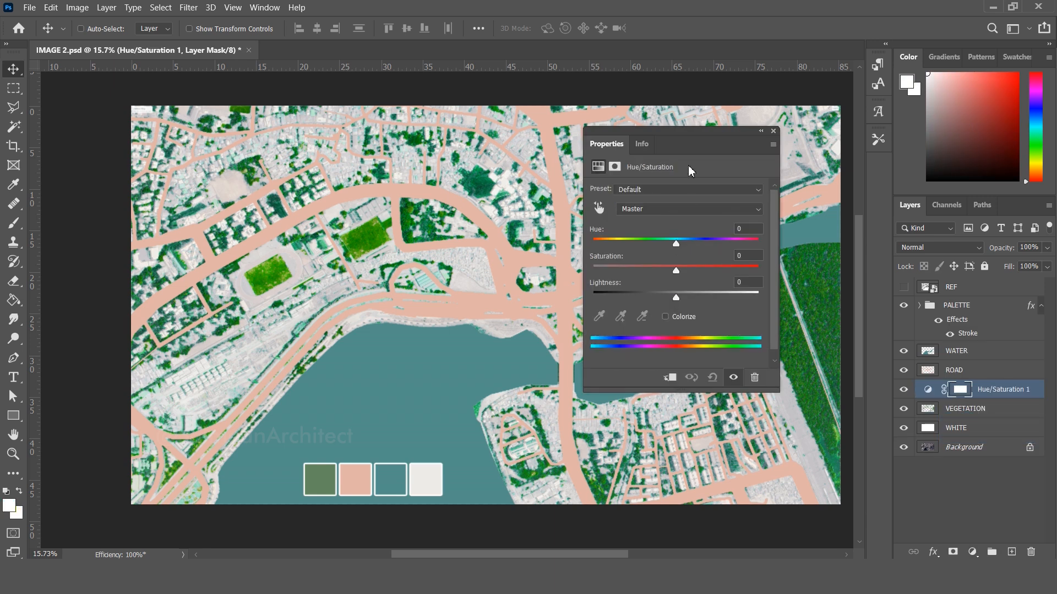
pyautogui.moveTo(694, 144); pyautogui.dragTo(893, 193)
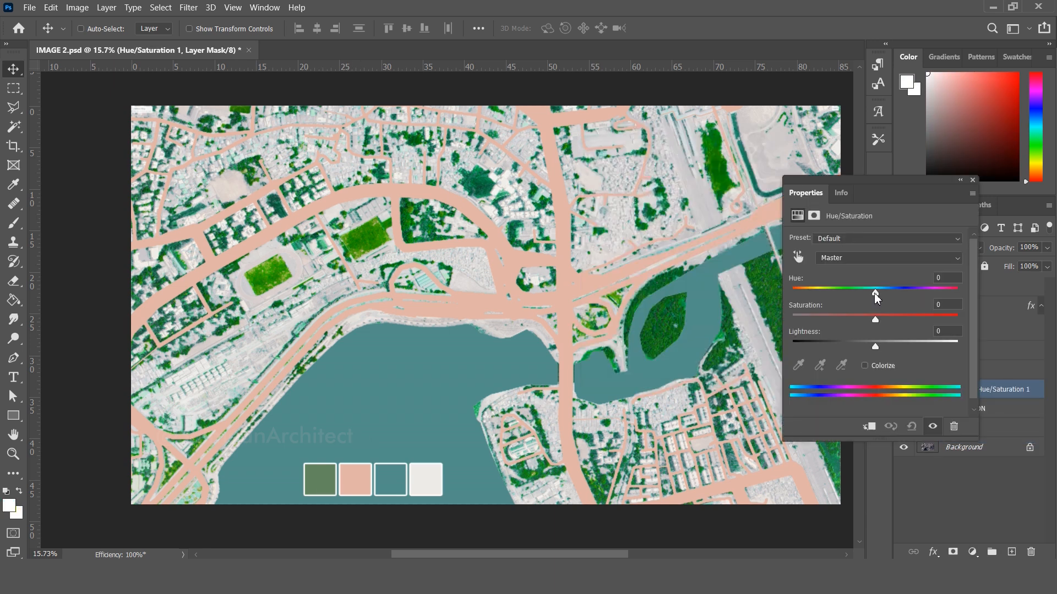
pyautogui.moveTo(883, 293); pyautogui.dragTo(858, 294)
pyautogui.moveTo(852, 320); pyautogui.dragTo(841, 296)
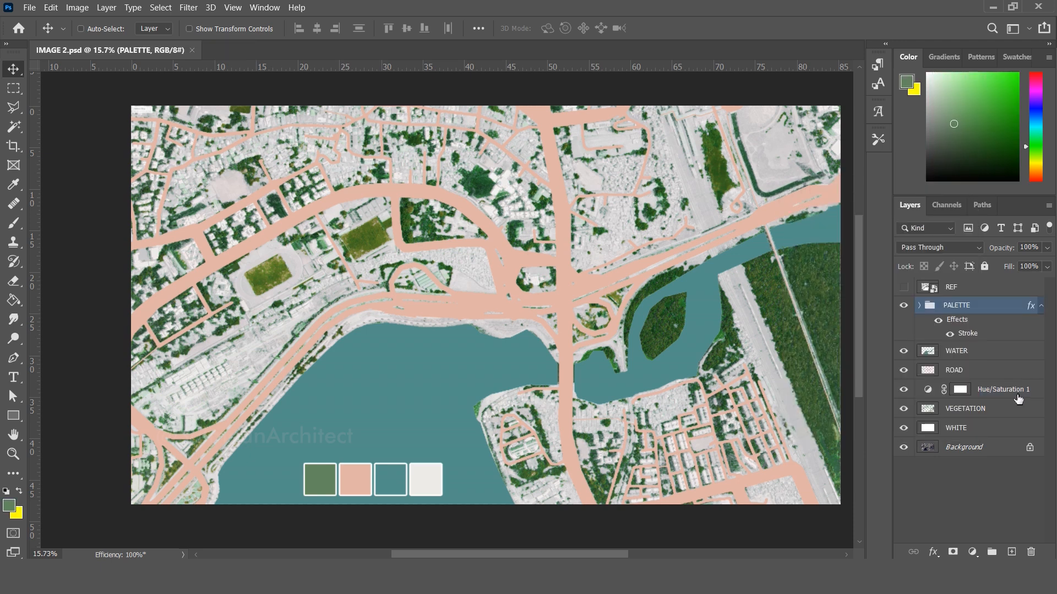
# Load the VEGETATION layer's contents as a selection, add a layer above Hue/Saturation 1, and choose the Soft Round brush at 175 px
pyautogui.click(991, 409)
pyautogui.keyDown('ctrl'); pyautogui.click(929, 414); pyautogui.keyUp('ctrl')
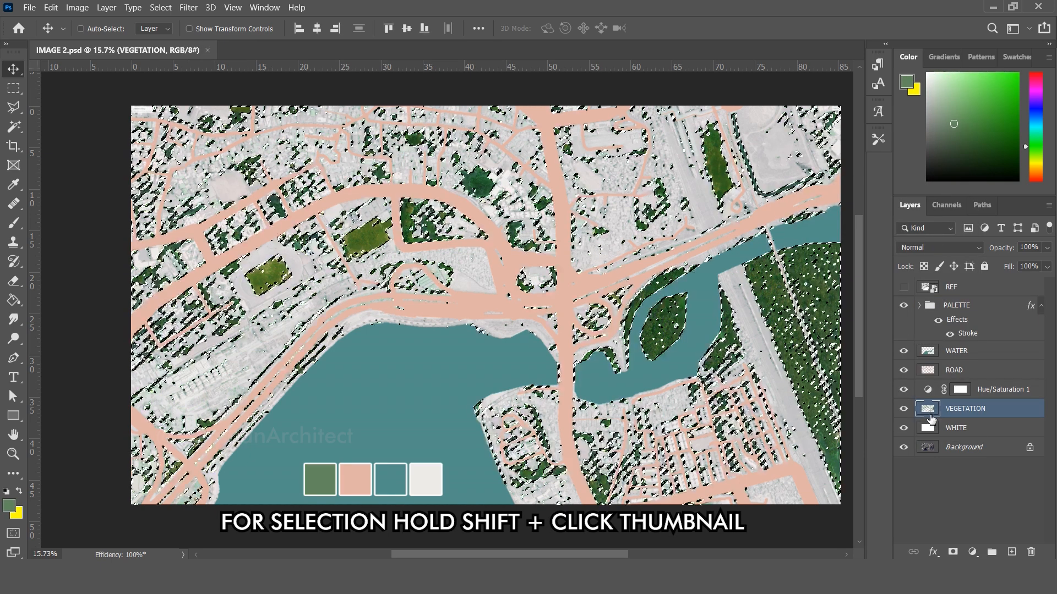
pyautogui.click(960, 389)
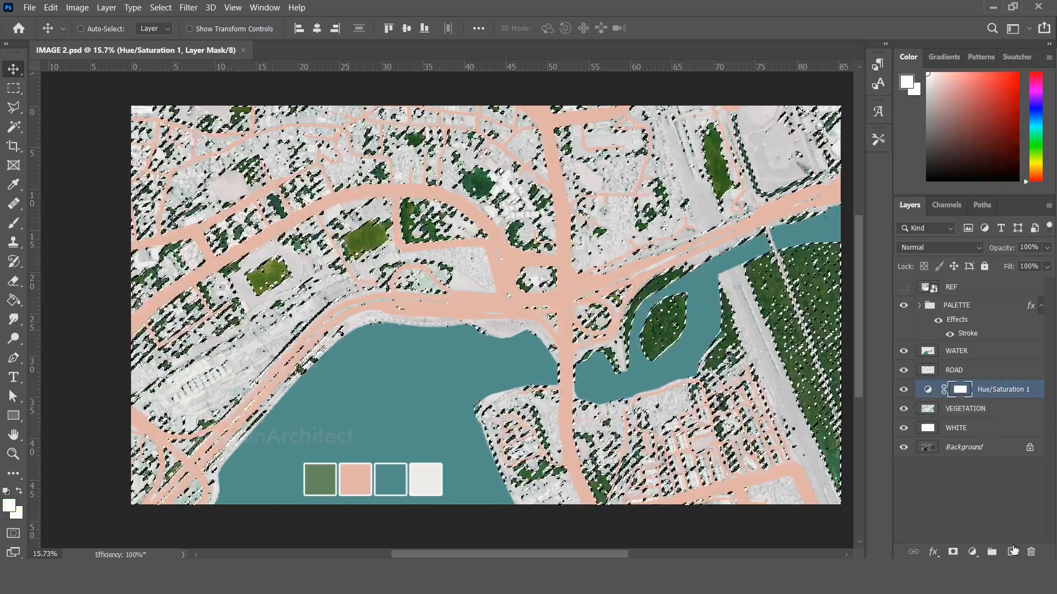
pyautogui.click(1011, 552)
pyautogui.press('b')
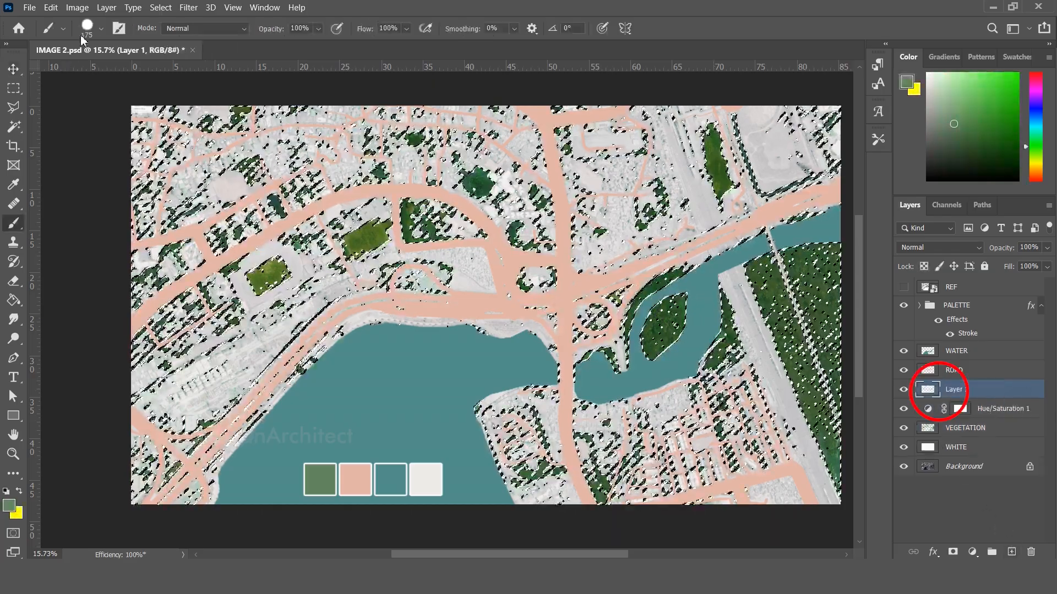
pyautogui.click(89, 33)
pyautogui.click(105, 324)
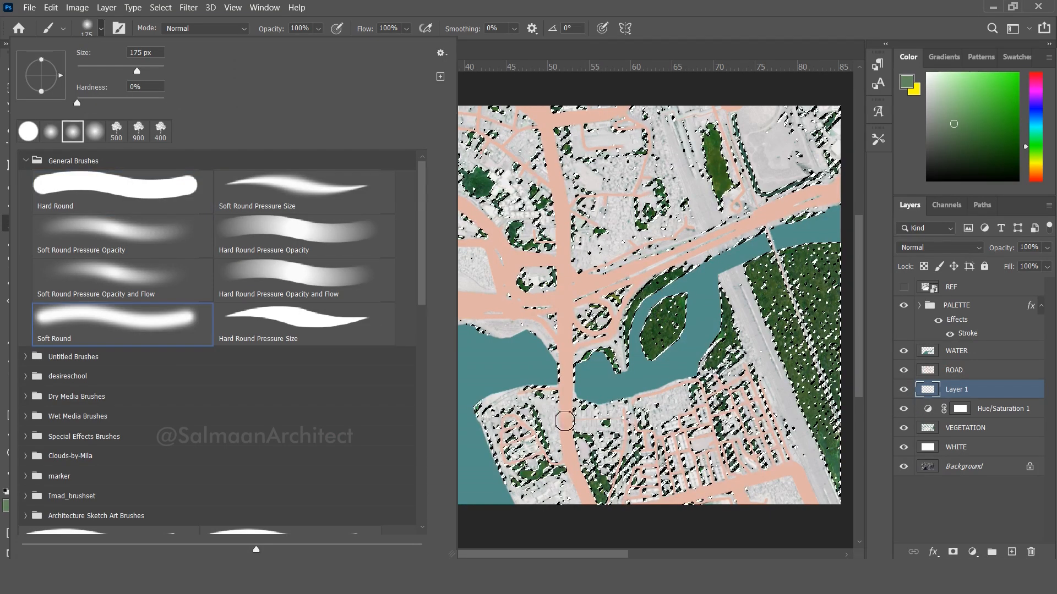
pyautogui.press('Return')
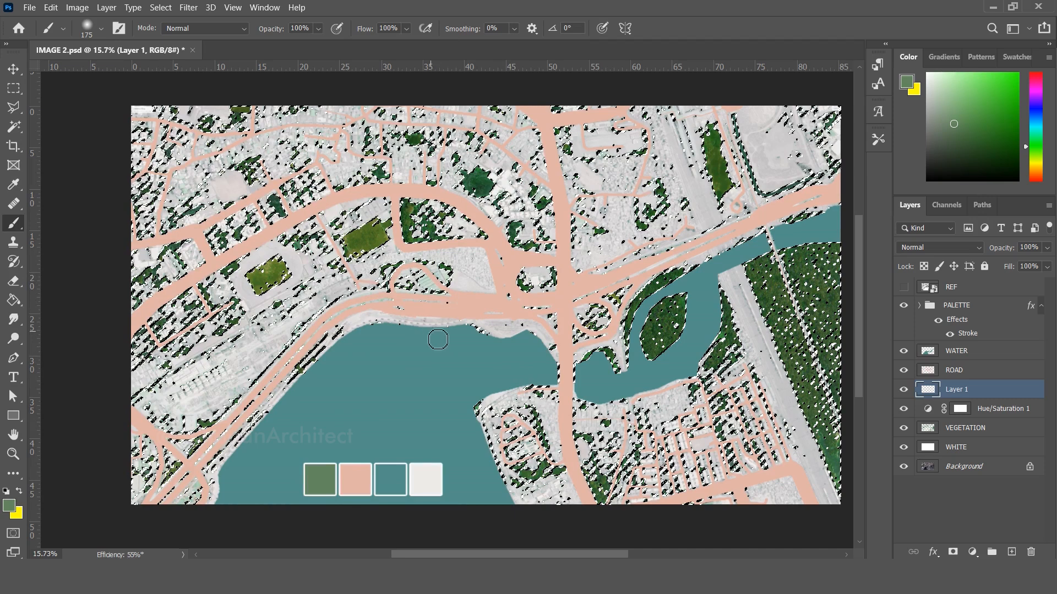
# Paint palette green over the stadium field on Layer 1 and enlarge the brush to 900 px
pyautogui.moveTo(265, 283); pyautogui.dragTo(247, 302)
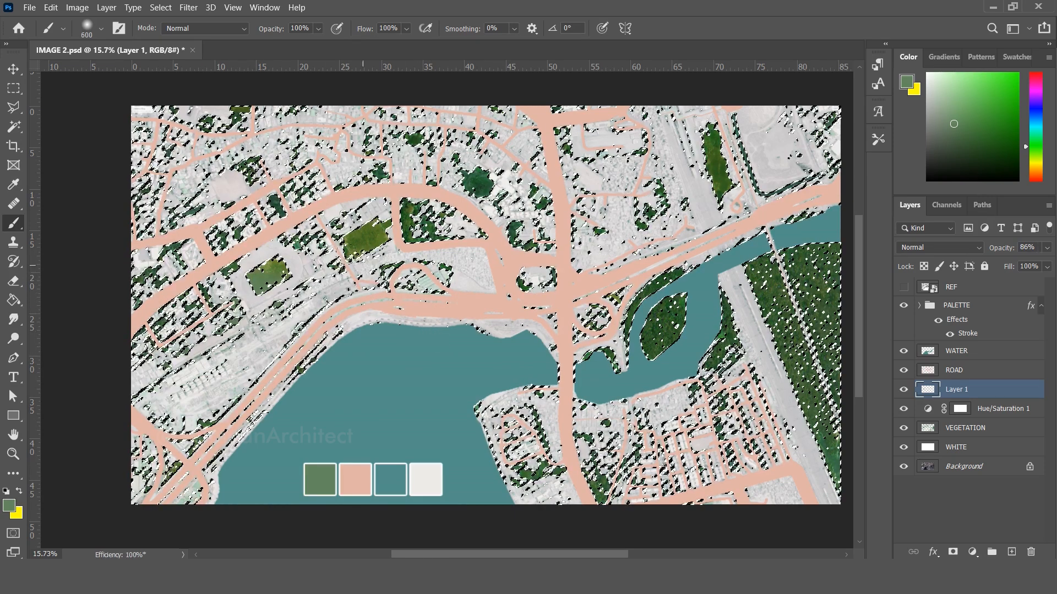
pyautogui.press(']')
pyautogui.press(']')
pyautogui.press(']')
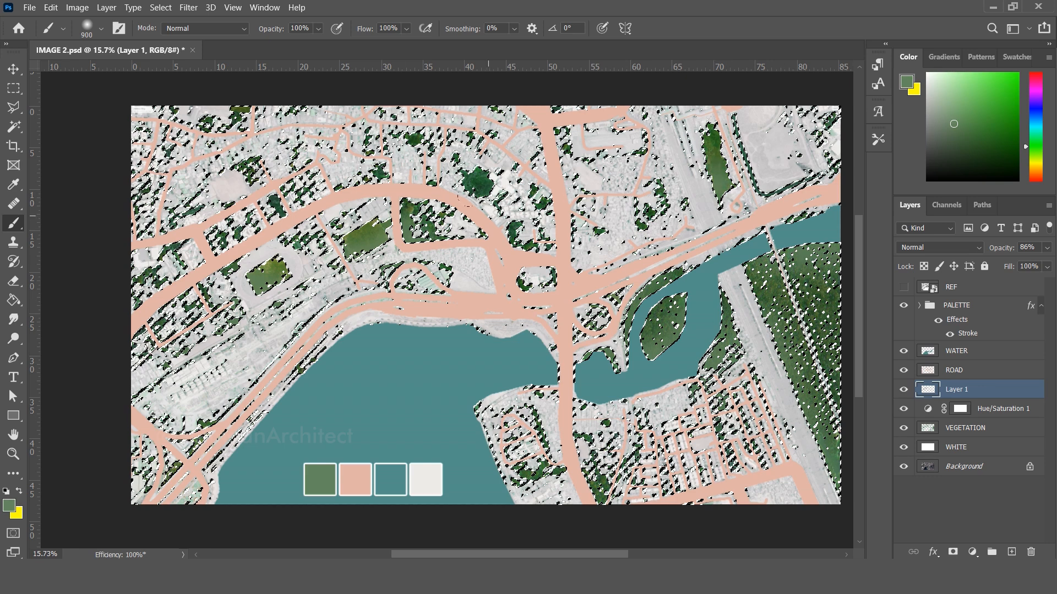
# Sample a green from the edge of the large forest and reduce the brush size
pyautogui.keyDown('alt'); pyautogui.click(835, 262); pyautogui.keyUp('alt')
pyautogui.press('[')
pyautogui.press('[')
pyautogui.press('[')
pyautogui.press('[')
pyautogui.press('[')
pyautogui.press('[')
pyautogui.press('[')
pyautogui.press('[')
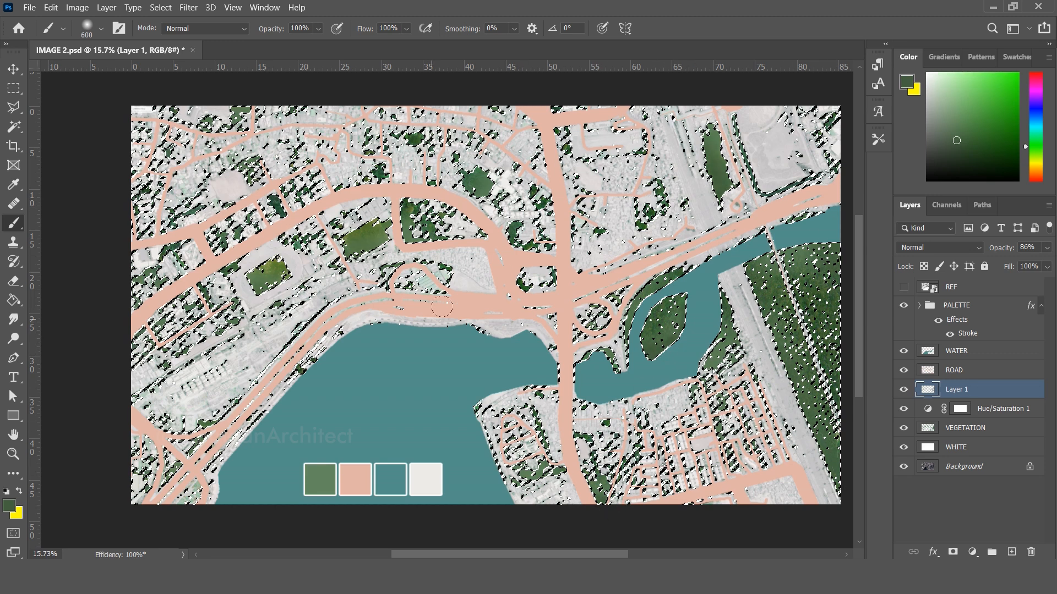
# Pick a very dark green and shade the sports field, tree clusters and large forest on Layer 1 with a 600 px brush
pyautogui.click(955, 166)
pyautogui.click(987, 154)
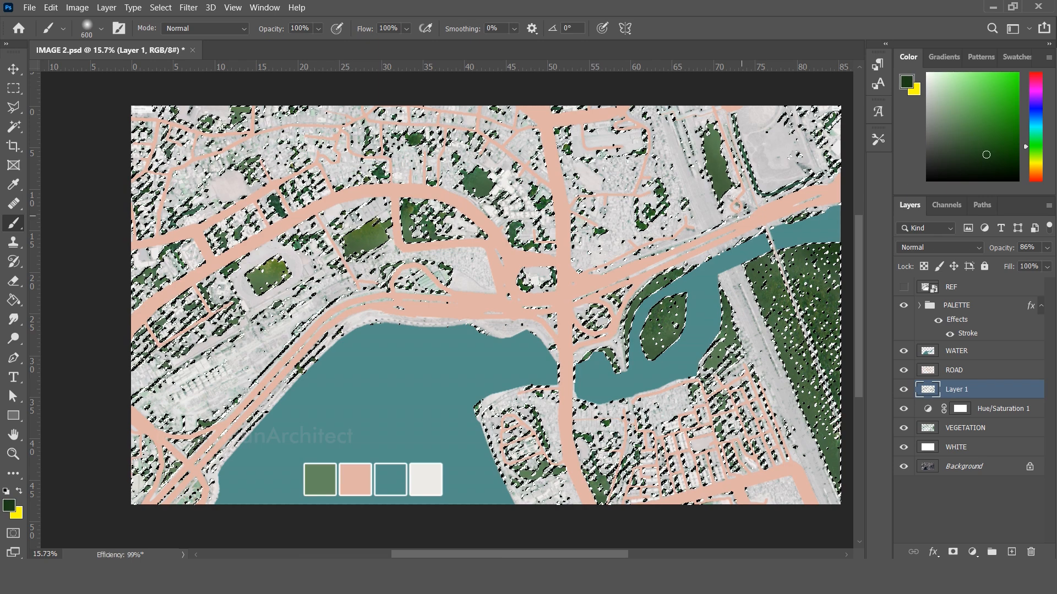
pyautogui.click(367, 244)
pyautogui.click(240, 159)
pyautogui.moveTo(799, 391); pyautogui.dragTo(821, 468)
pyautogui.click(599, 490)
# Add a new layer above Layer 1 and highlight the creek island in light green with the brush opacity at 43%
pyautogui.click(944, 85)
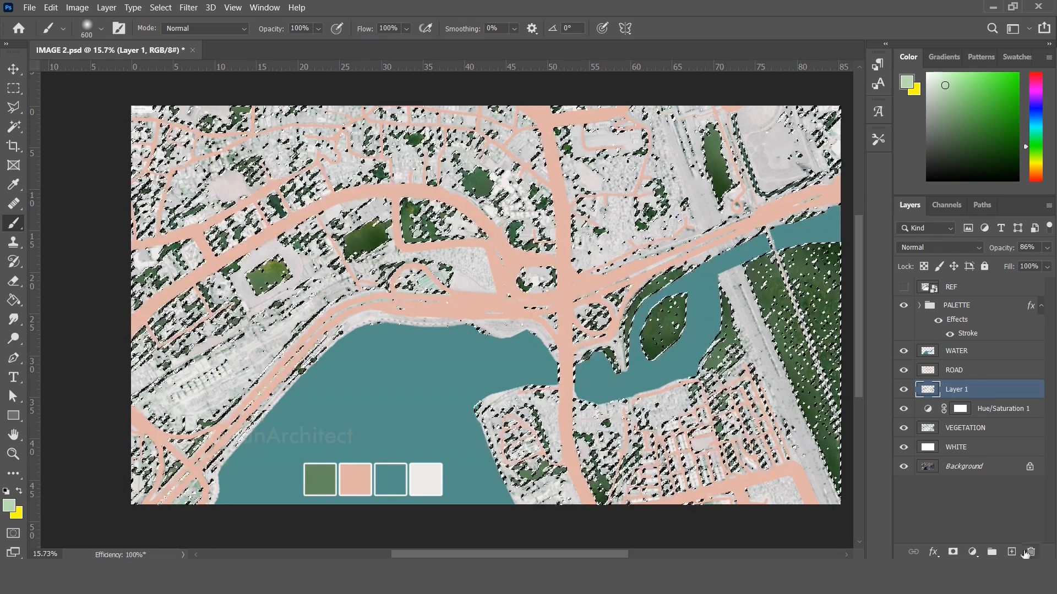
pyautogui.click(1012, 552)
pyautogui.moveTo(283, 28)
pyautogui.mouseDown()
pyautogui.moveTo(259, 30)
pyautogui.moveTo(270, 32)
pyautogui.mouseUp()
pyautogui.click(664, 307)
pyautogui.click(671, 302)
pyautogui.hotkey('ctrl', 'z')
pyautogui.click(665, 306)
pyautogui.moveTo(680, 305); pyautogui.dragTo(665, 306)
# Brush light green highlights onto the large forest, the green strip by the railway and the round park on Layer 2
pyautogui.click(793, 260)
pyautogui.click(743, 271)
pyautogui.click(696, 151)
pyautogui.click(463, 185)
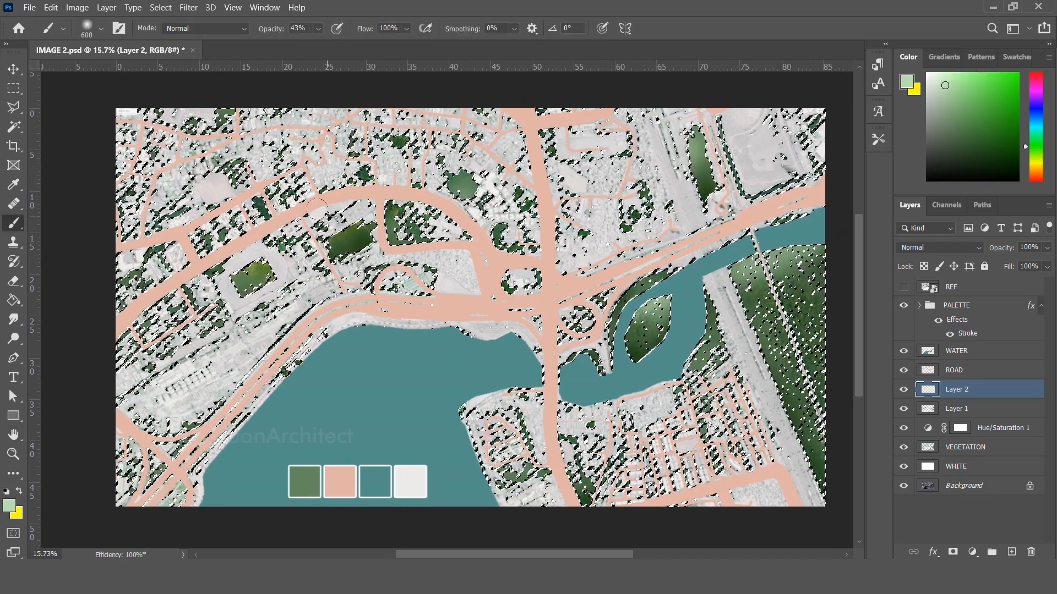
# Add soft green highlights along the creek banks and on the trees near the junction, and clear the vegetation selection
pyautogui.click(693, 337)
pyautogui.click(609, 304)
pyautogui.click(492, 237)
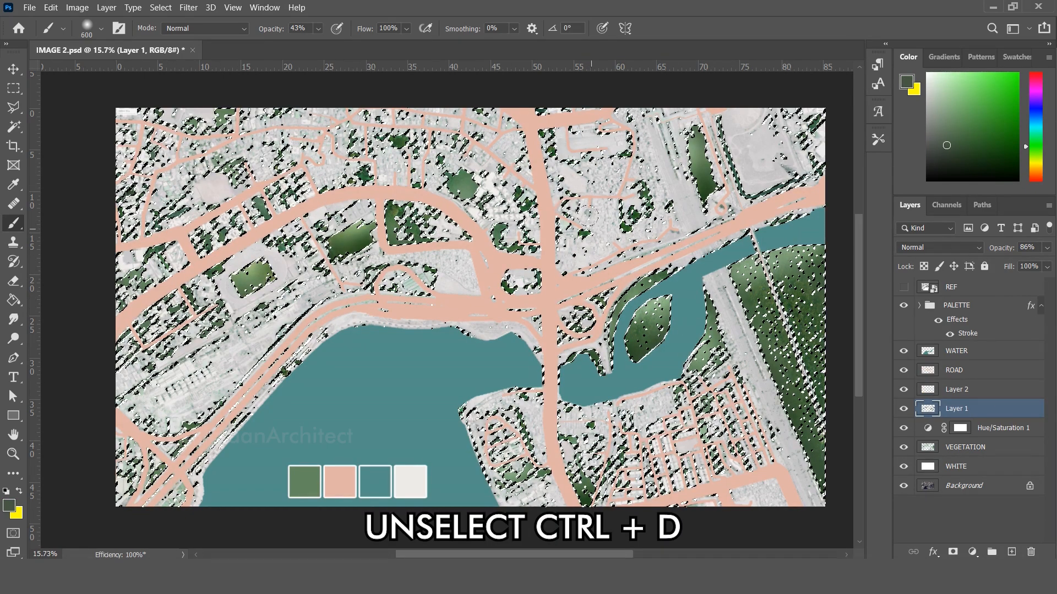
pyautogui.press(']')
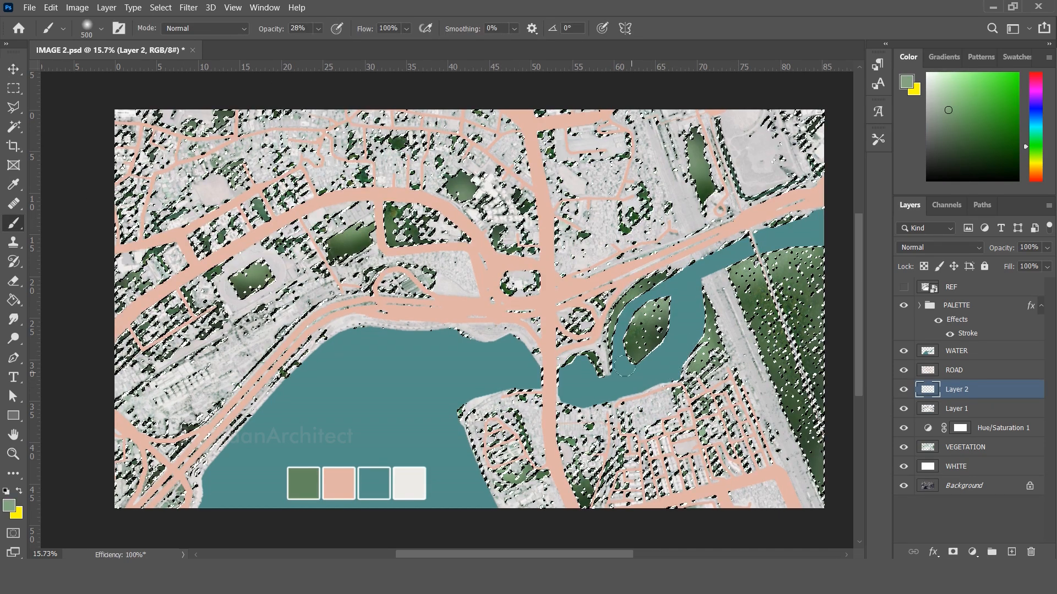
pyautogui.hotkey('ctrl', 'd')
pyautogui.press('v')
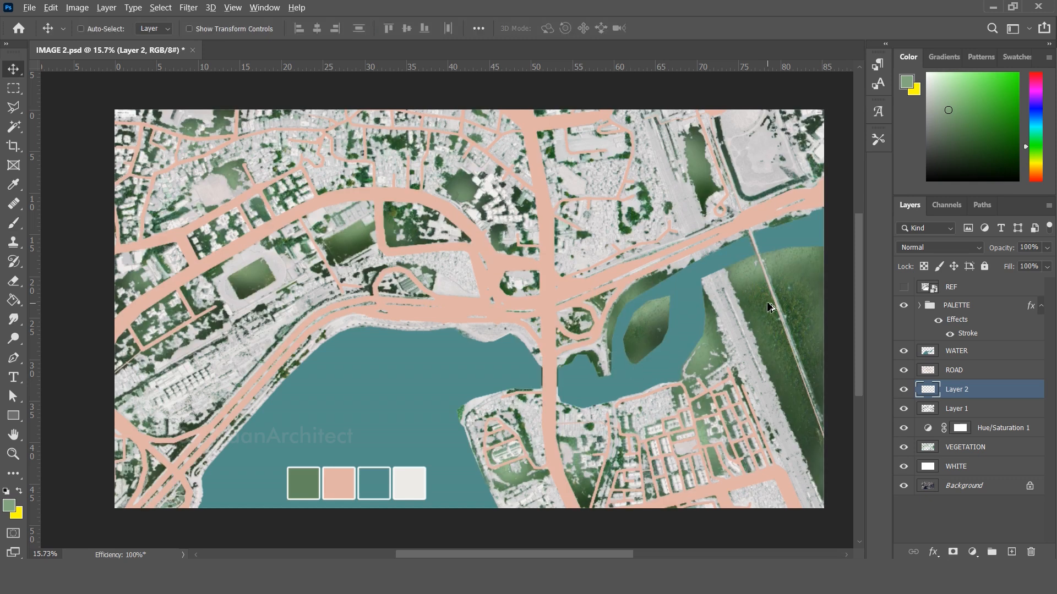
pyautogui.scroll(2, 760, 324)
pyautogui.scroll(8, 793, 392)
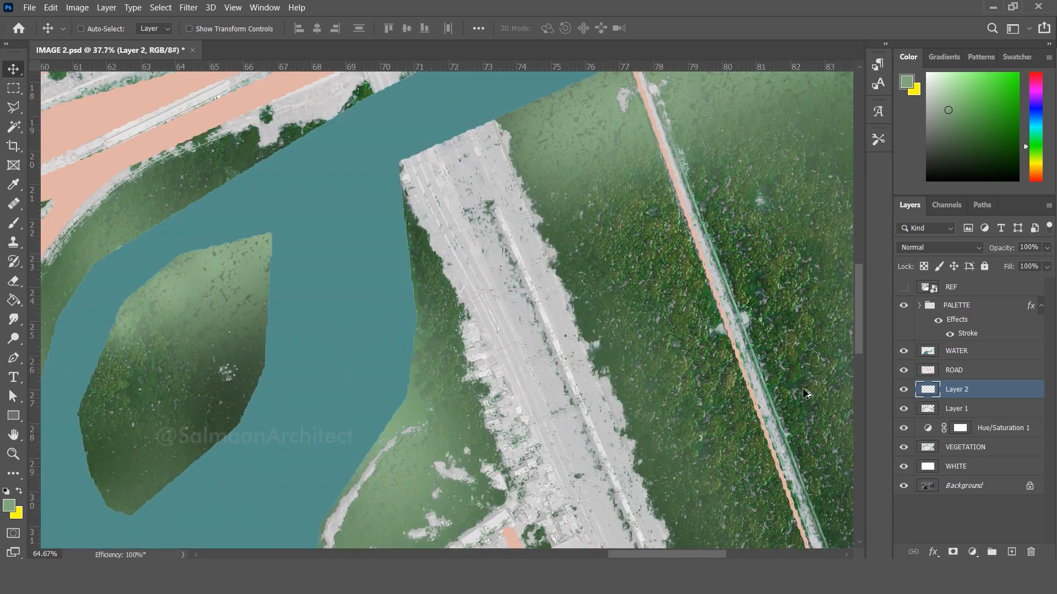
pyautogui.scroll(-5, 788, 363)
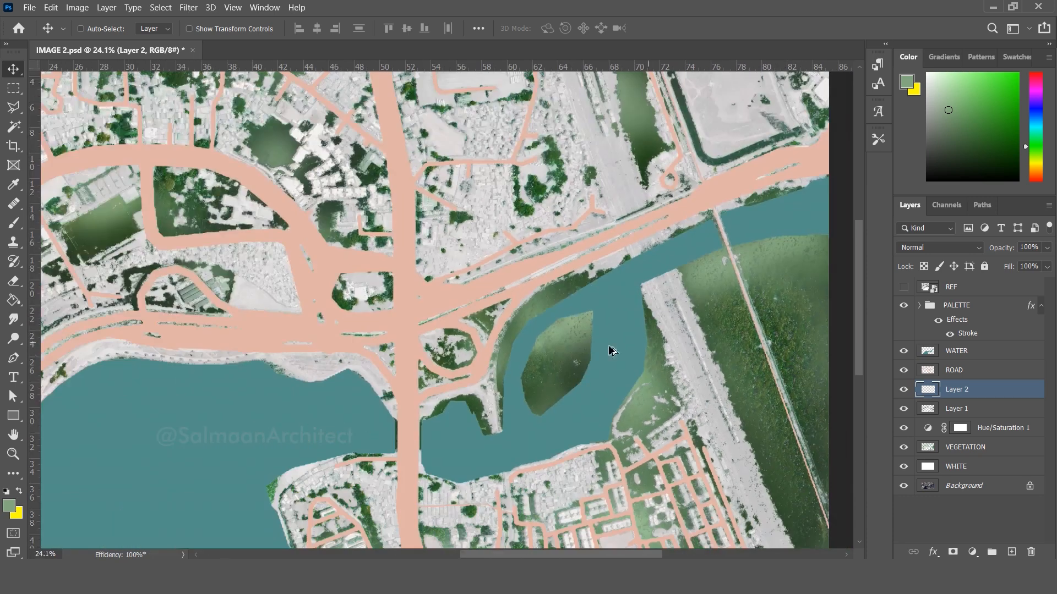
pyautogui.scroll(6, 551, 364)
pyautogui.scroll(-8, 590, 354)
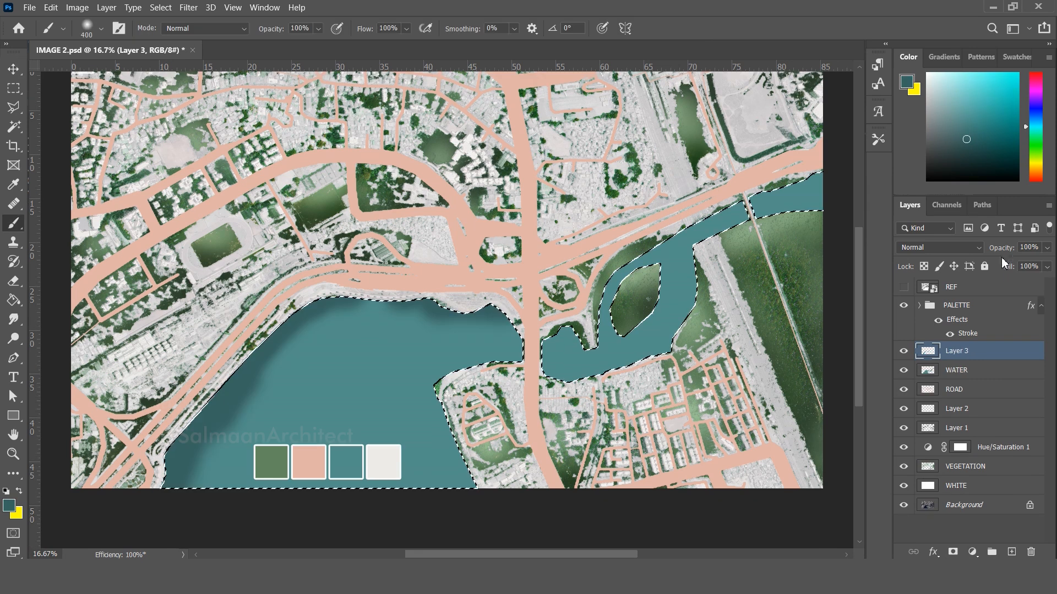
# Reduce the WATER layer's opacity and brush dark teal shading over the bay and creek on Layer 3 with a soft brush up to 1100 px
pyautogui.click(957, 370)
pyautogui.moveTo(1019, 249); pyautogui.dragTo(996, 251)
pyautogui.click(962, 352)
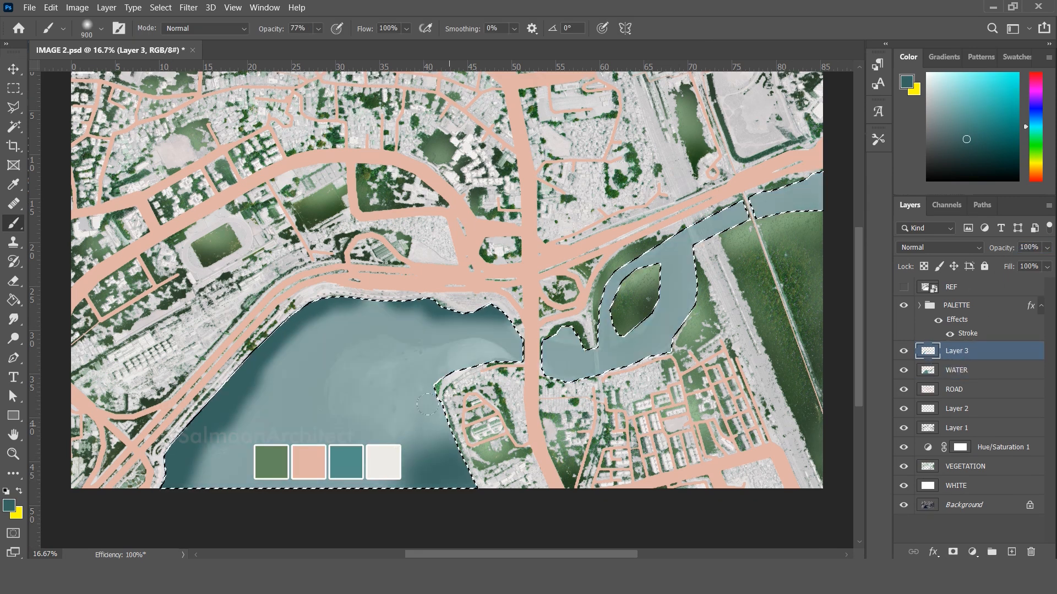
pyautogui.moveTo(441, 440)
pyautogui.mouseDown()
pyautogui.moveTo(347, 387)
pyautogui.moveTo(401, 495)
pyautogui.mouseUp()
pyautogui.press('[')
pyautogui.moveTo(347, 385)
pyautogui.mouseDown()
pyautogui.moveTo(367, 363)
pyautogui.moveTo(657, 278)
pyautogui.moveTo(663, 254)
pyautogui.moveTo(694, 264)
pyautogui.moveTo(550, 370)
pyautogui.mouseUp()
pyautogui.press(']')
pyautogui.moveTo(440, 407)
pyautogui.mouseDown()
pyautogui.moveTo(231, 440)
pyautogui.moveTo(660, 275)
pyautogui.mouseUp()
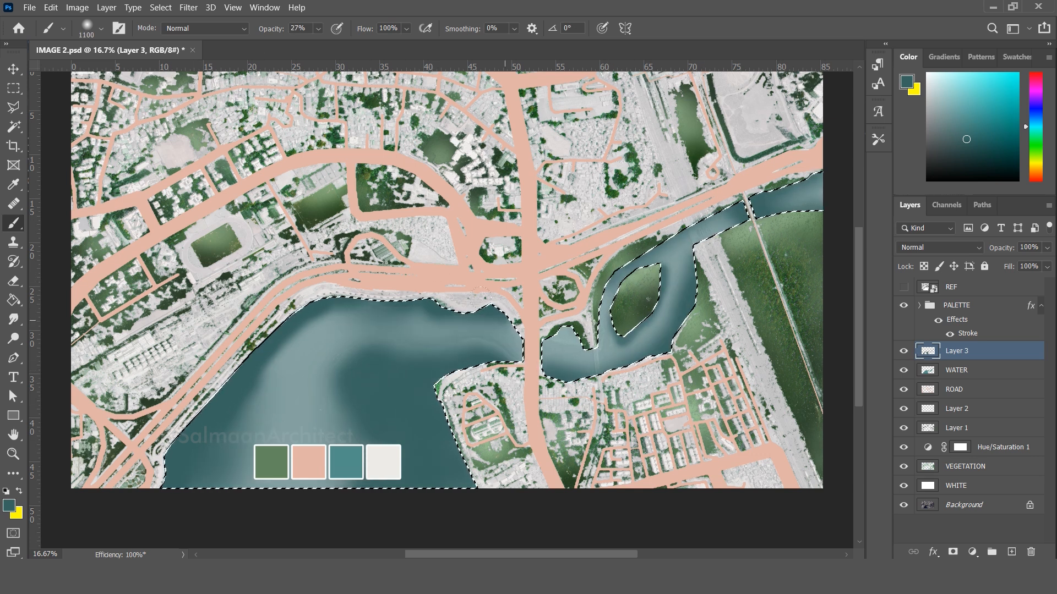
pyautogui.press('v')
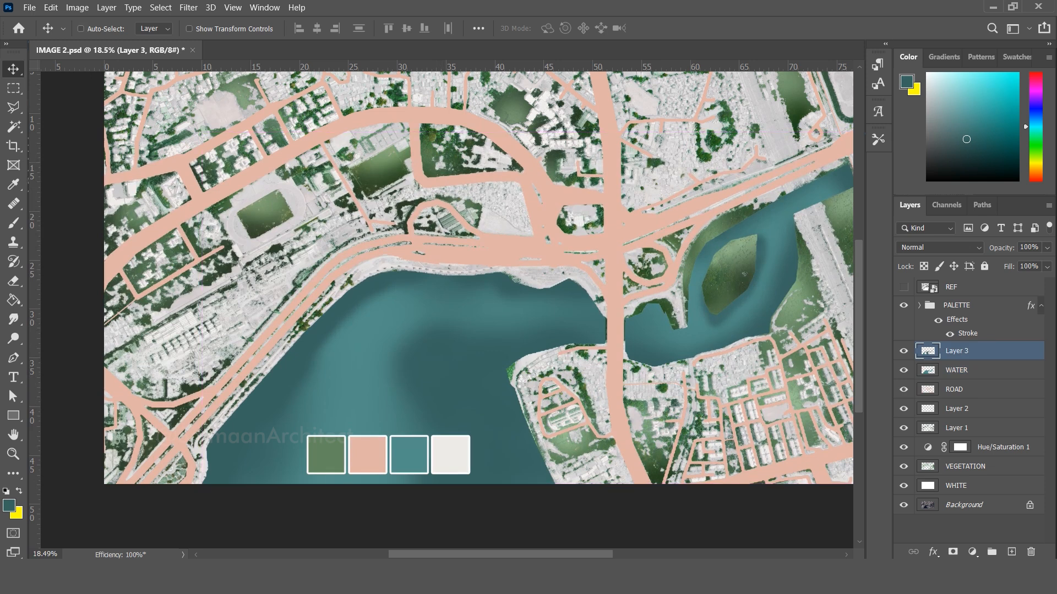
# Copy the Background imagery within Layer 3's painted area to a new layer and place it above Layer 3
pyautogui.keyDown('ctrl'); pyautogui.click(929, 352); pyautogui.keyUp('ctrl')
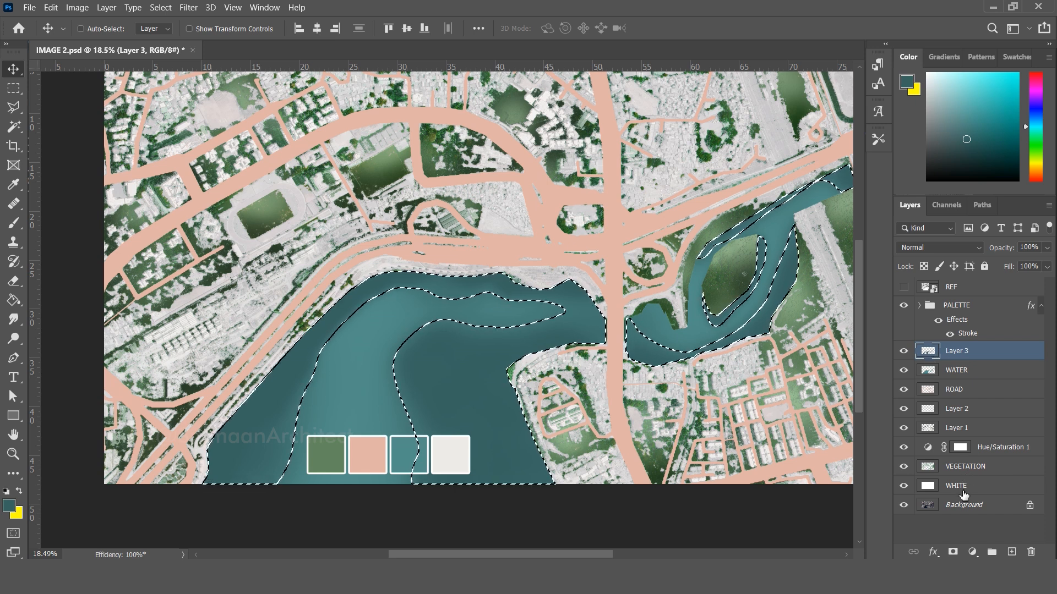
pyautogui.click(961, 511)
pyautogui.hotkey('ctrl', 'j')
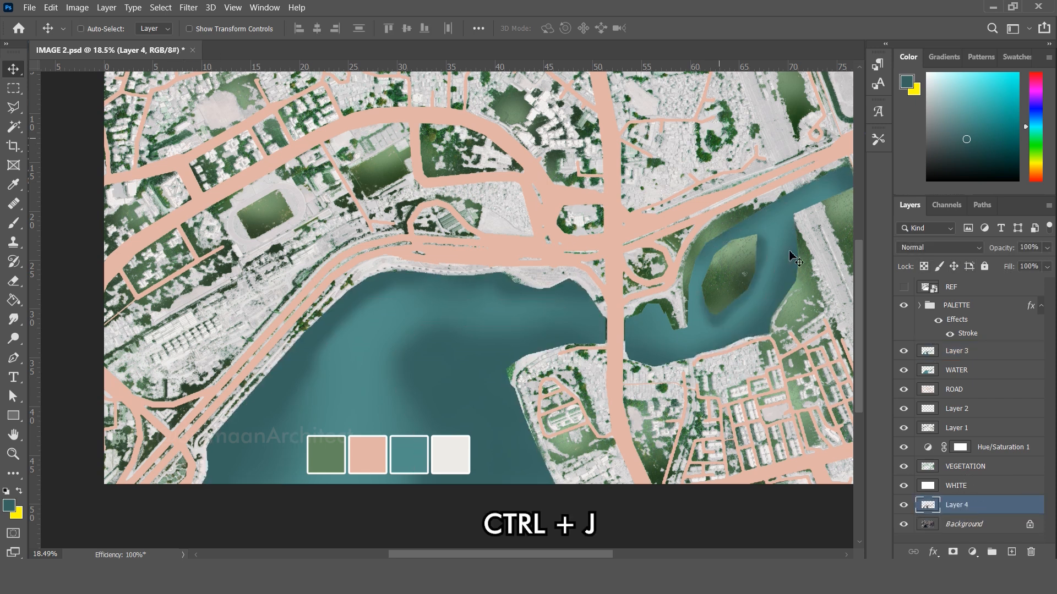
pyautogui.moveTo(965, 509); pyautogui.dragTo(905, 343)
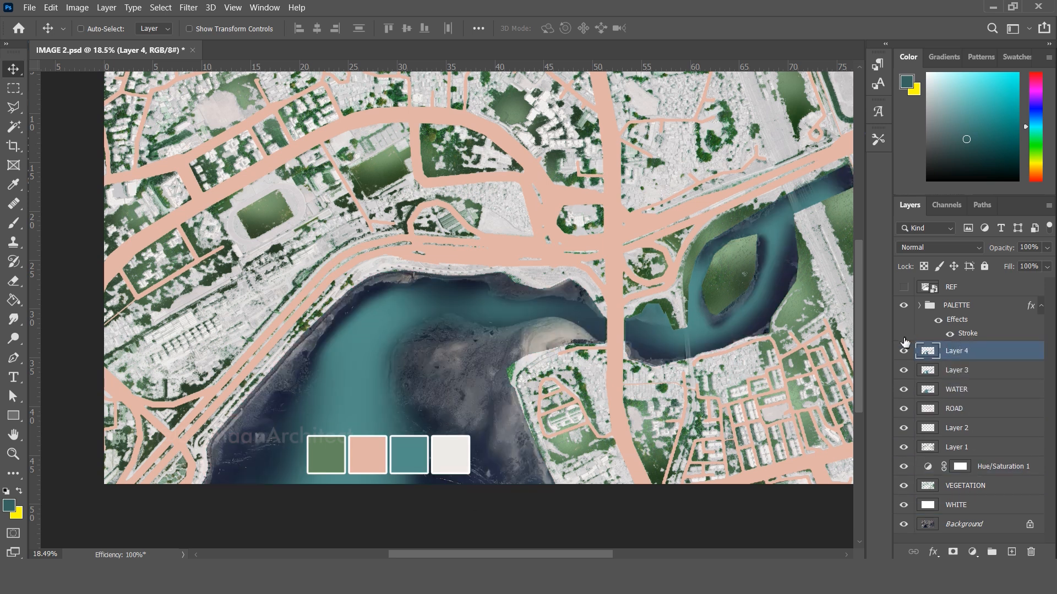
# Desaturate the copied water texture on Layer 4 and set it to Screen blending at 58% opacity
pyautogui.scroll(2, 458, 420)
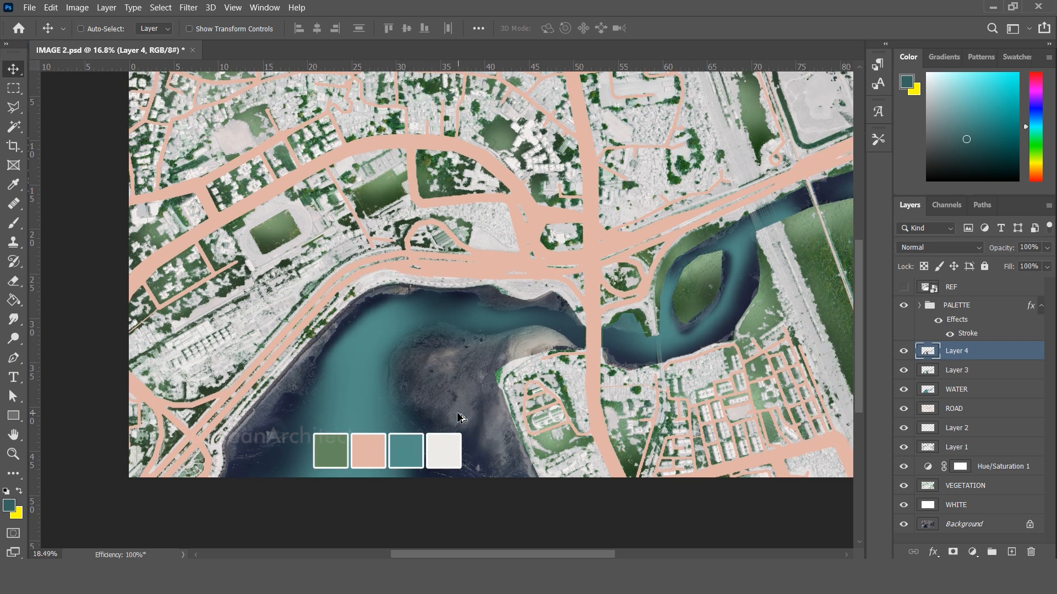
pyautogui.moveTo(956, 354); pyautogui.dragTo(956, 381)
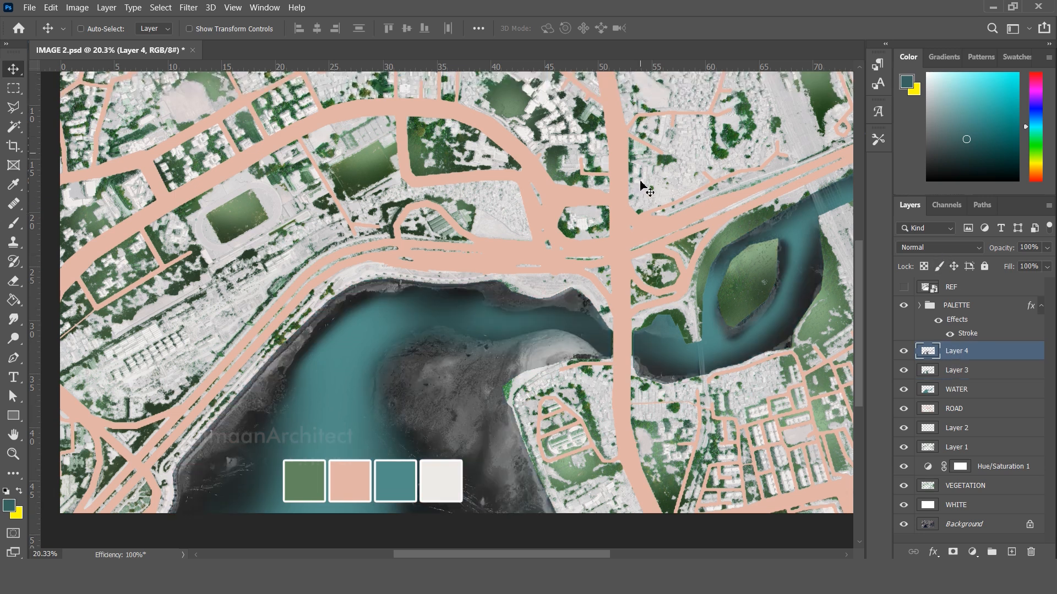
pyautogui.scroll(-4, 941, 253)
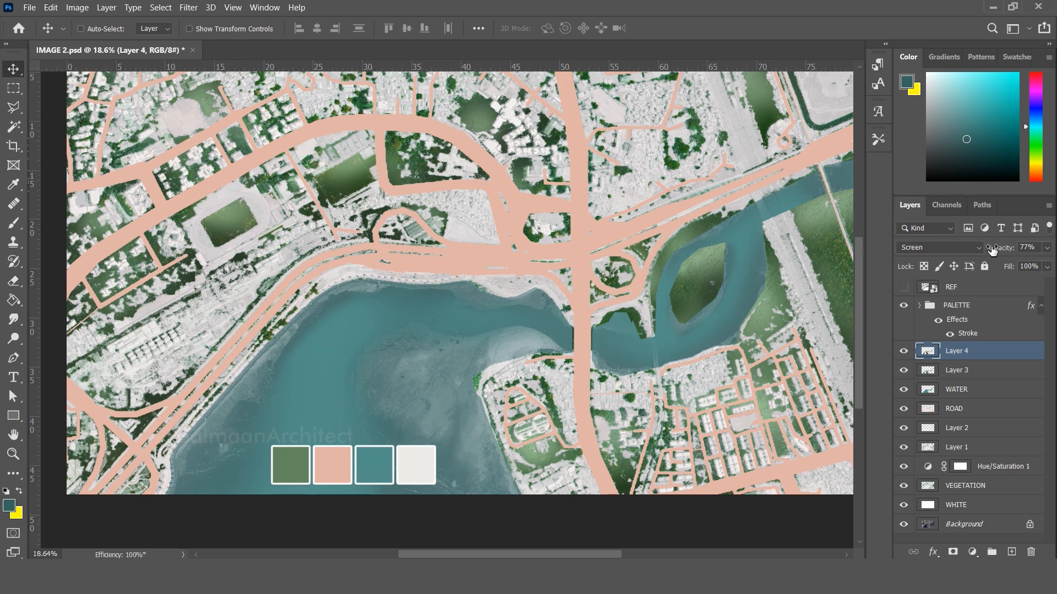
pyautogui.moveTo(989, 247); pyautogui.dragTo(996, 252)
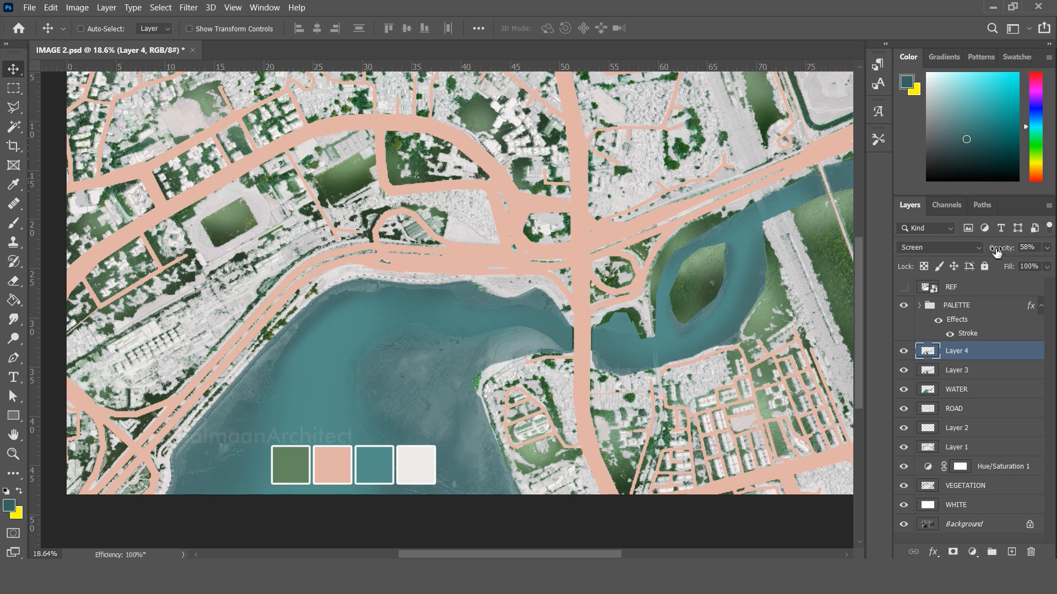
# Deepen the dark teal shading along the water edges on Layer 3 with a 700 px soft brush
pyautogui.click(948, 376)
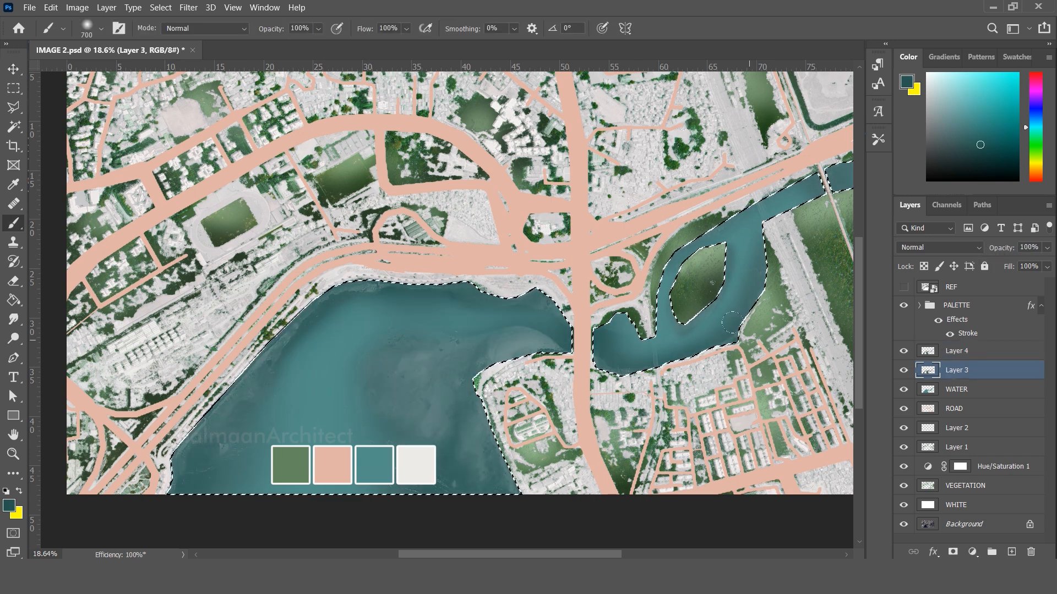
pyautogui.scroll(-2, 632, 266)
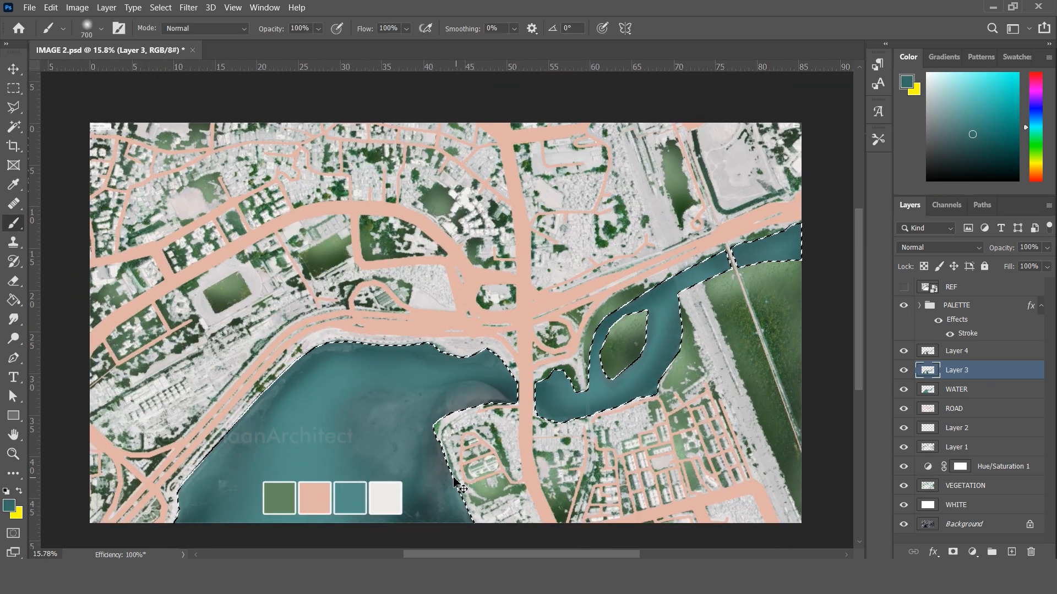
pyautogui.press('v')
# Add a new layer above Layer 3, set its blend mode to Overlay and choose the Hard Round brush
pyautogui.click(1011, 552)
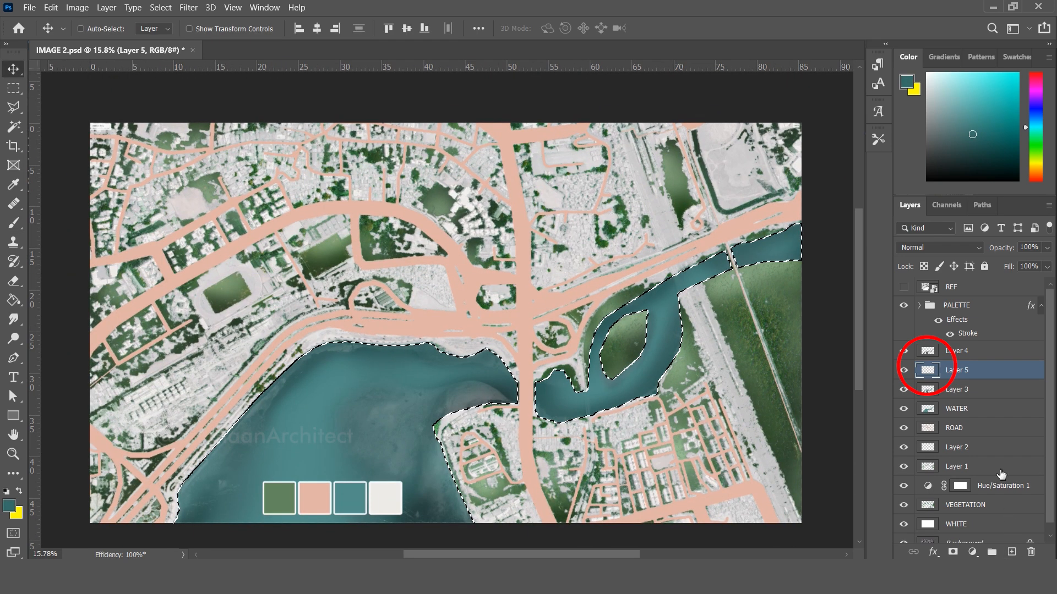
pyautogui.click(939, 247)
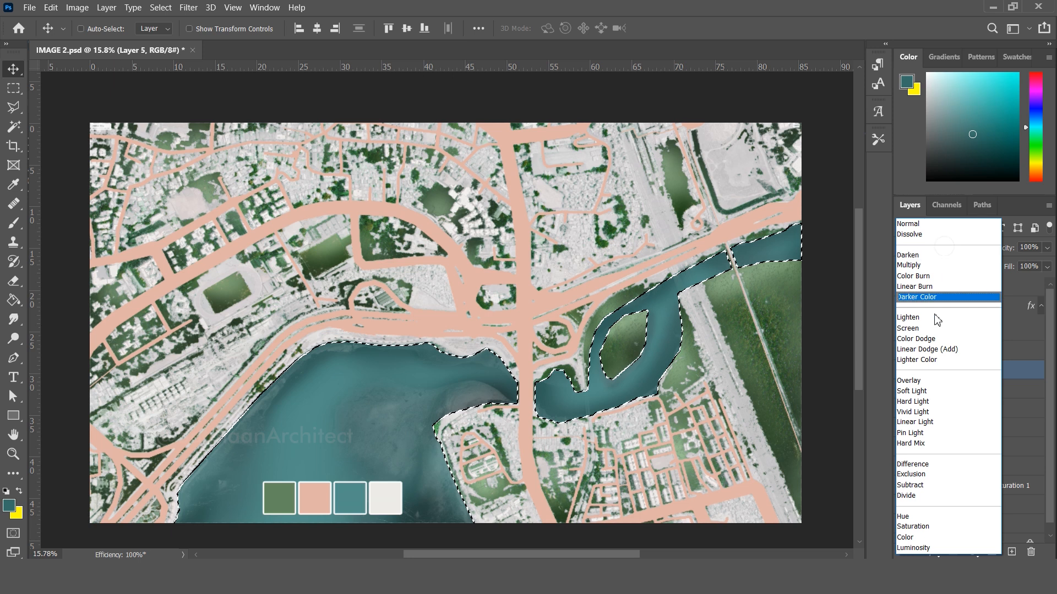
pyautogui.click(931, 383)
pyautogui.press('b')
pyautogui.click(88, 31)
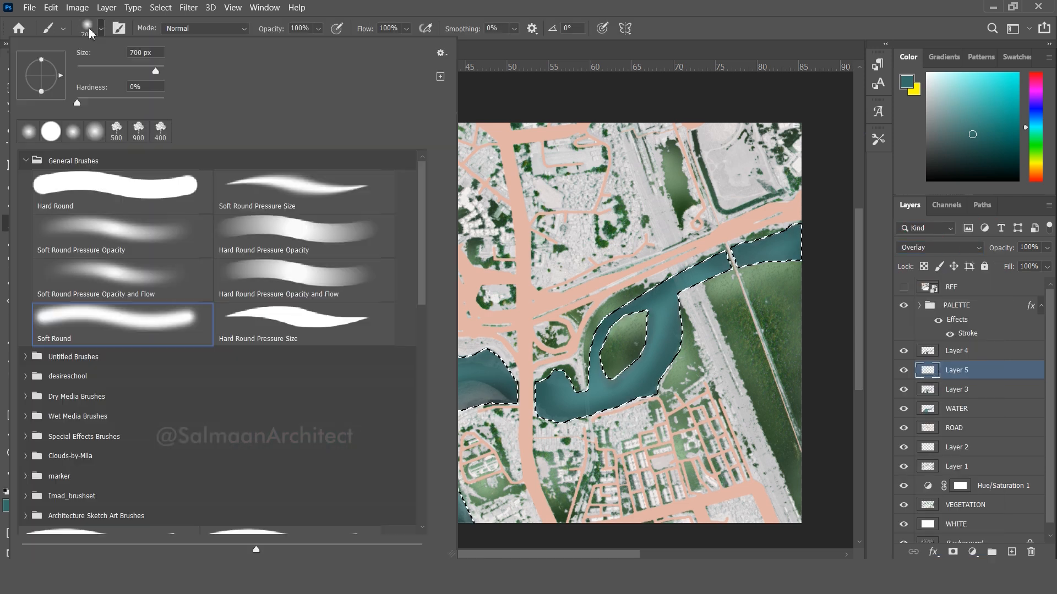
pyautogui.doubleClick(137, 188)
# Paint light aqua bands along the bay shoreline and creek banks on Layer 5, reducing the hard brush from 300 to 175 px
pyautogui.moveTo(179, 518)
pyautogui.mouseDown()
pyautogui.moveTo(380, 344)
pyautogui.moveTo(541, 399)
pyautogui.mouseUp()
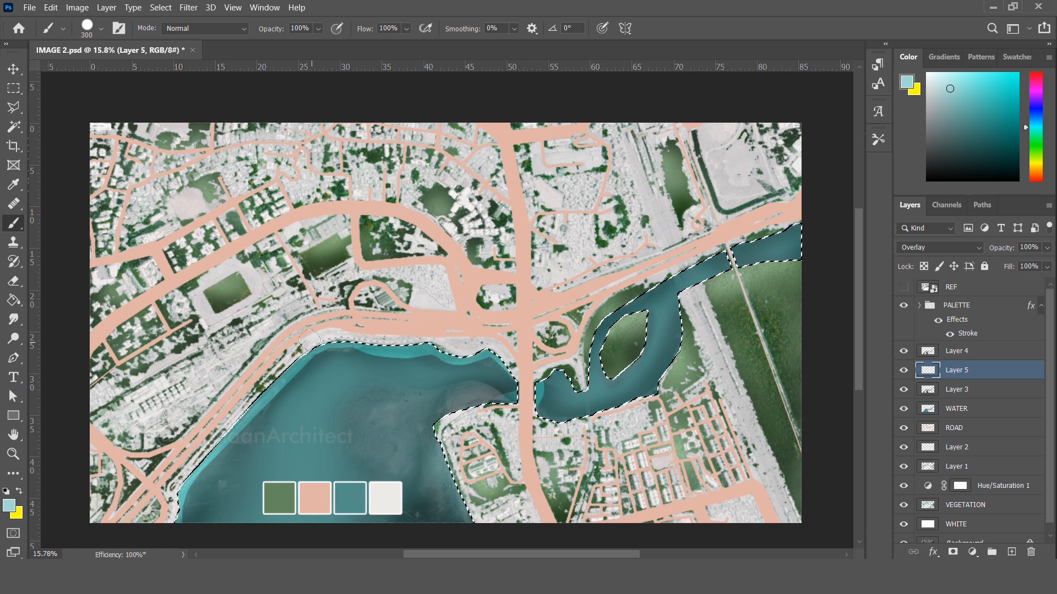
pyautogui.press('[')
pyautogui.press('[')
pyautogui.press('[')
pyautogui.press('[')
pyautogui.press('[')
pyautogui.moveTo(443, 424)
pyautogui.mouseDown()
pyautogui.moveTo(550, 376)
pyautogui.moveTo(542, 402)
pyautogui.moveTo(793, 242)
pyautogui.mouseUp()
pyautogui.moveTo(594, 344); pyautogui.dragTo(625, 302)
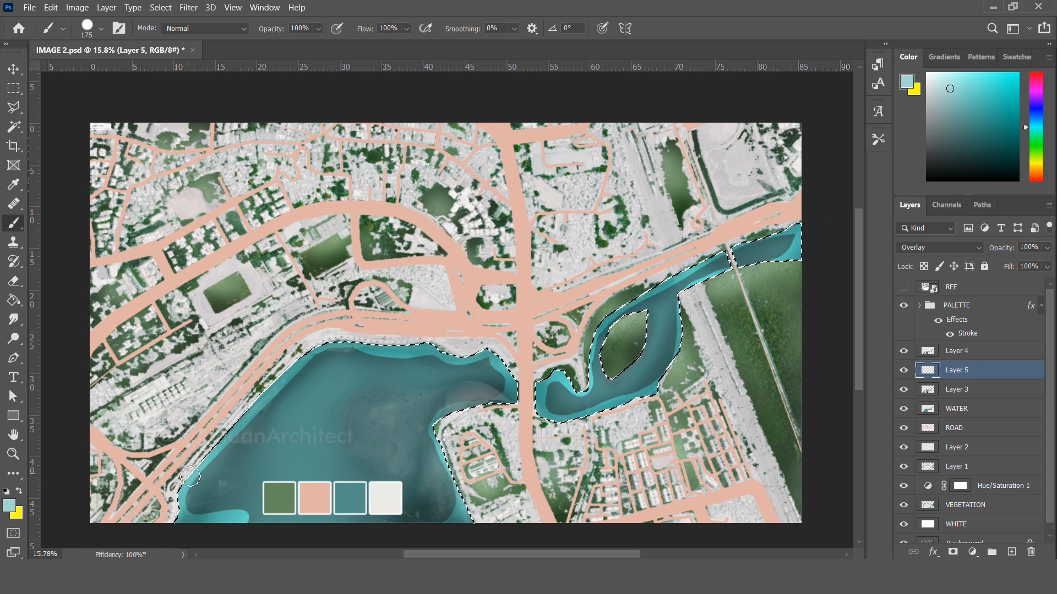
pyautogui.moveTo(440, 457); pyautogui.dragTo(462, 515)
# Clear the water selection and lower the opacity of Layer 5's shoreline bands
pyautogui.hotkey('ctrl', 'd')
pyautogui.press('v')
pyautogui.moveTo(991, 252); pyautogui.dragTo(966, 252)
# Group the layers from Layer 4 down to WATER and name the group WATER
pyautogui.click(956, 350)
pyautogui.click(904, 352)
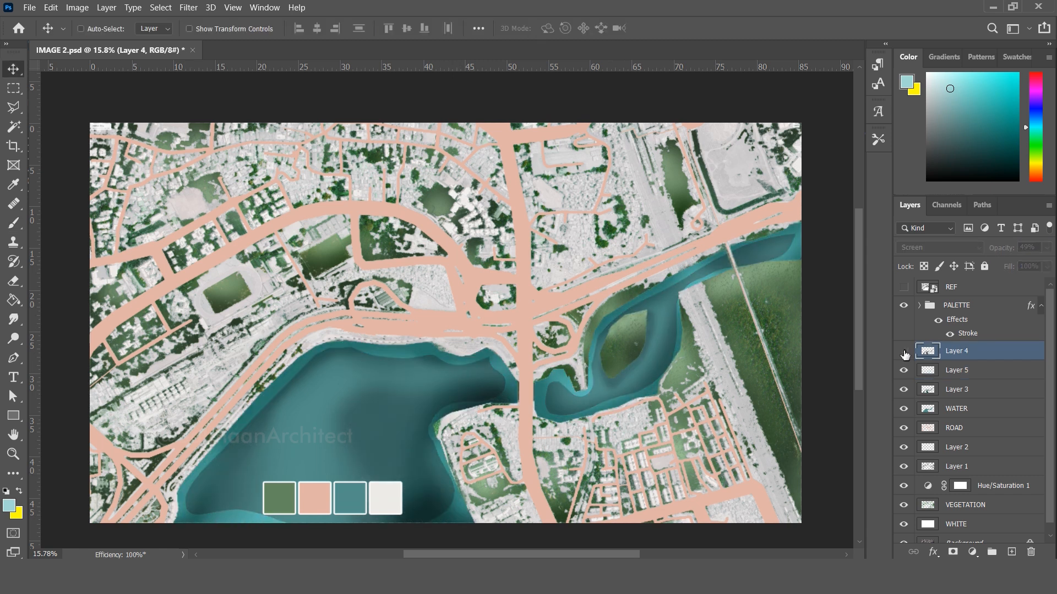
pyautogui.keyDown('shift'); pyautogui.click(962, 419); pyautogui.keyUp('shift')
pyautogui.hotkey('ctrl', 'g')
pyautogui.write('ER')
# Add an Inner Shadow to the ROAD layer in Multiply mode, with its colour sampled from the roads as e2b4a7
pyautogui.click(962, 372)
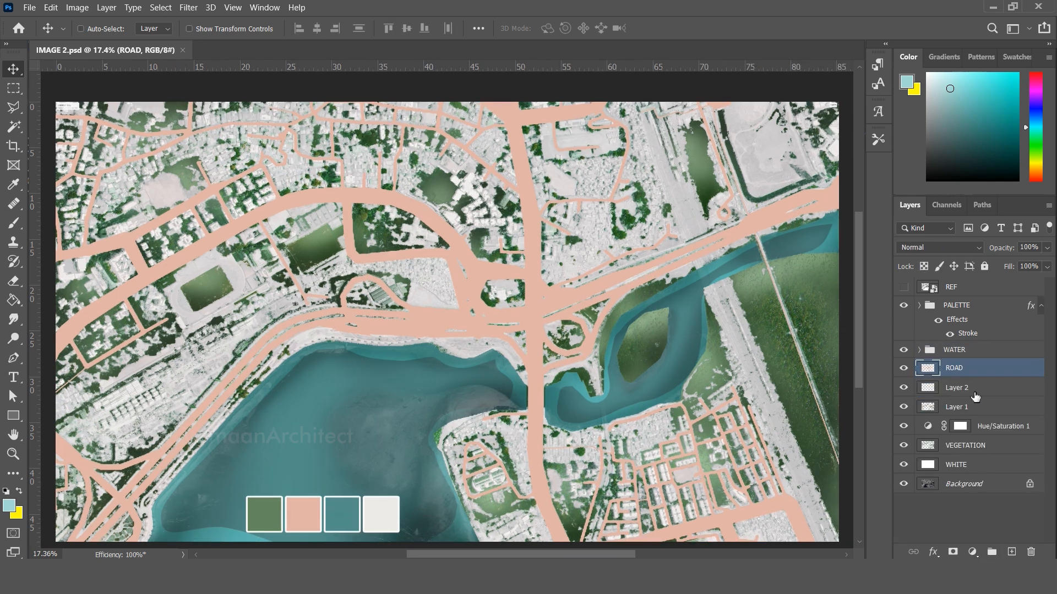
pyautogui.rightClick(978, 373)
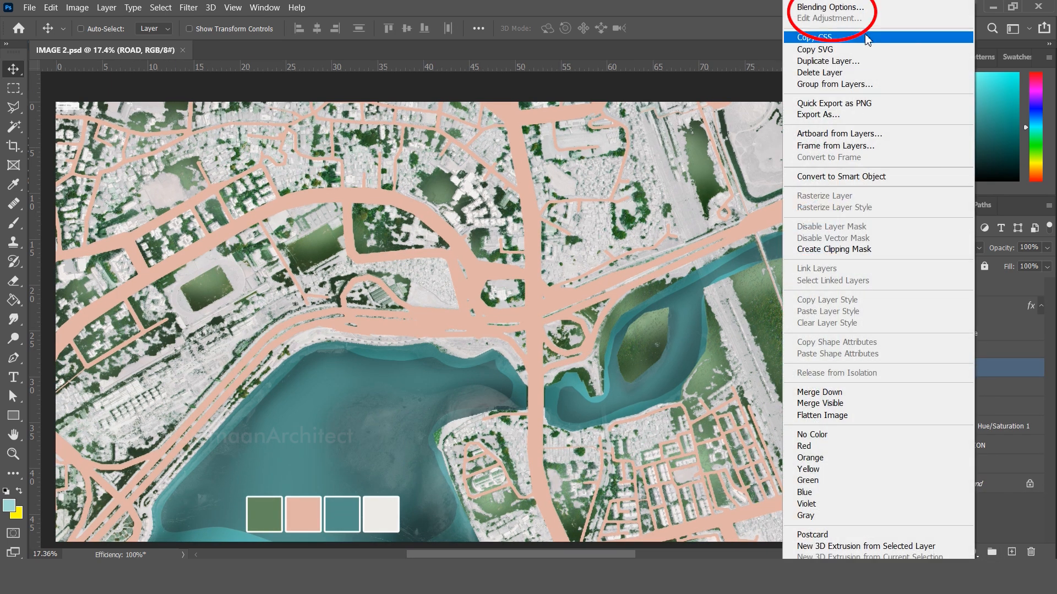
pyautogui.click(847, 8)
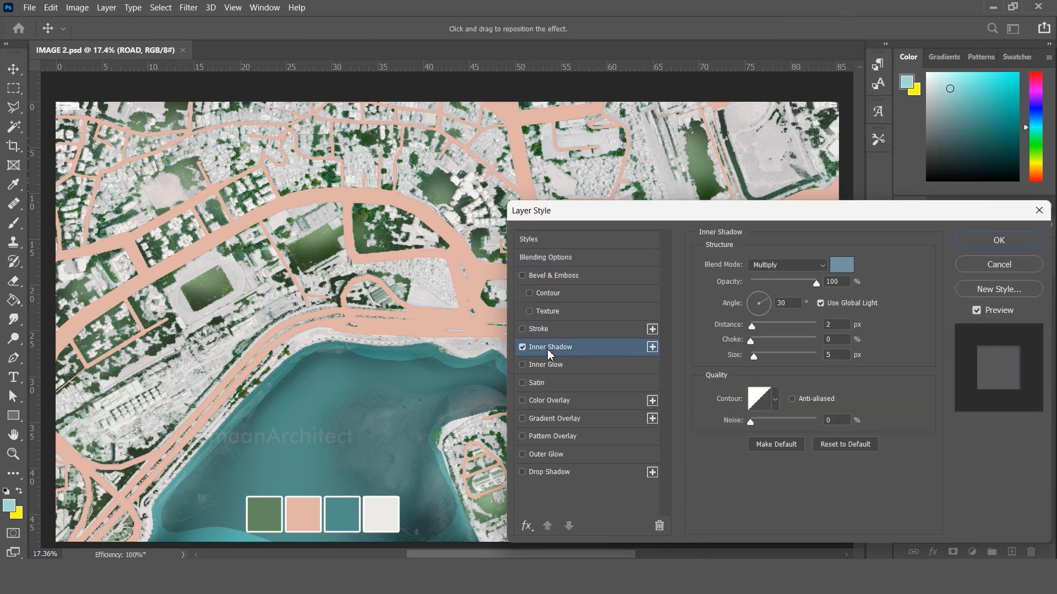
pyautogui.click(841, 265)
pyautogui.click(434, 331)
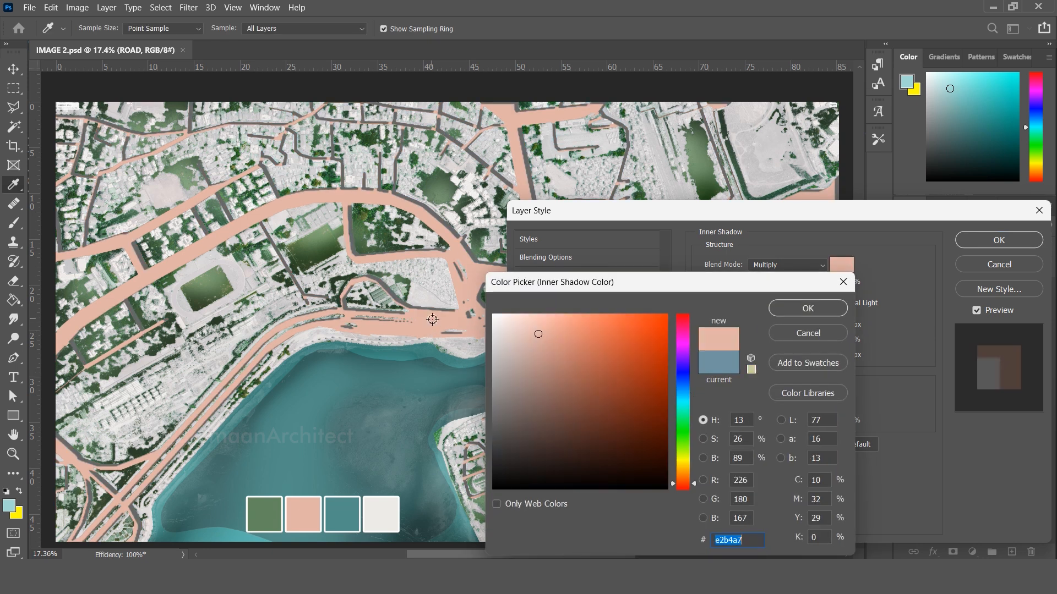
pyautogui.click(794, 310)
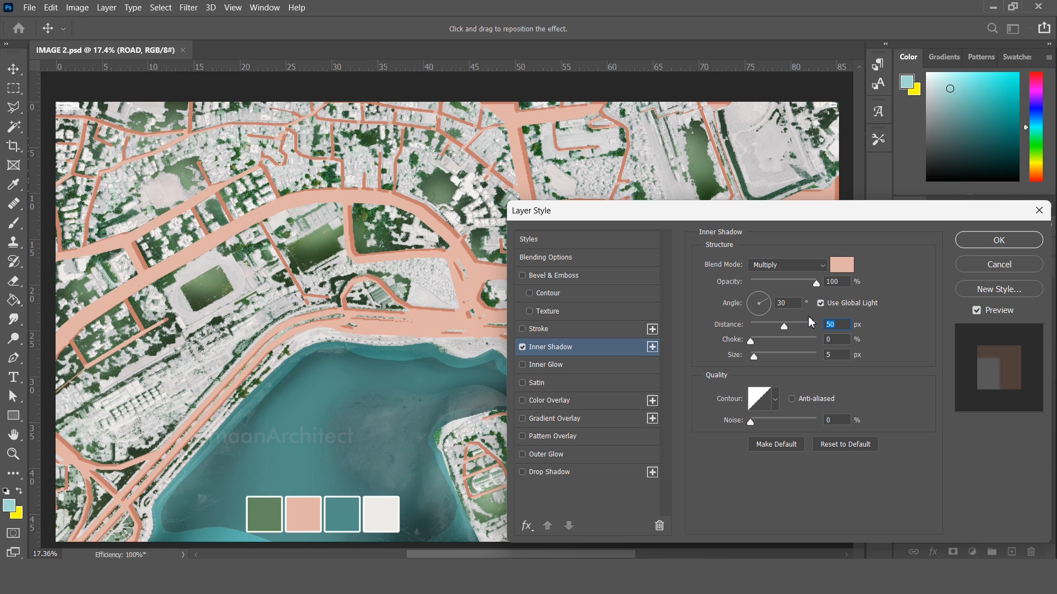
# Set the road's inner shadow to 96% opacity, 50 px distance, 7% choke and 68 px size, and apply it
pyautogui.moveTo(755, 359); pyautogui.dragTo(770, 358)
pyautogui.click(755, 339)
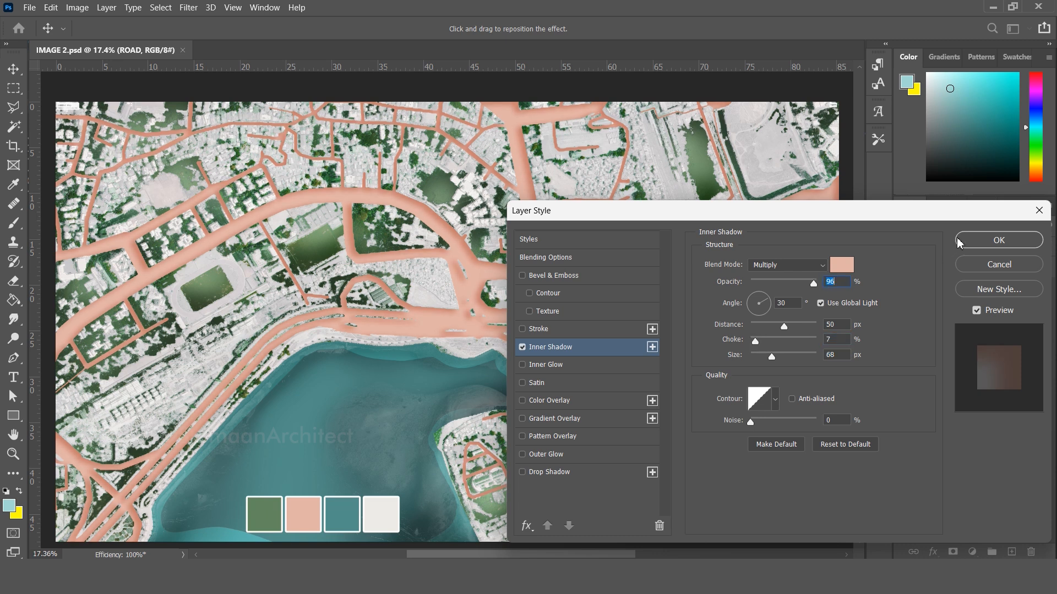
pyautogui.click(999, 240)
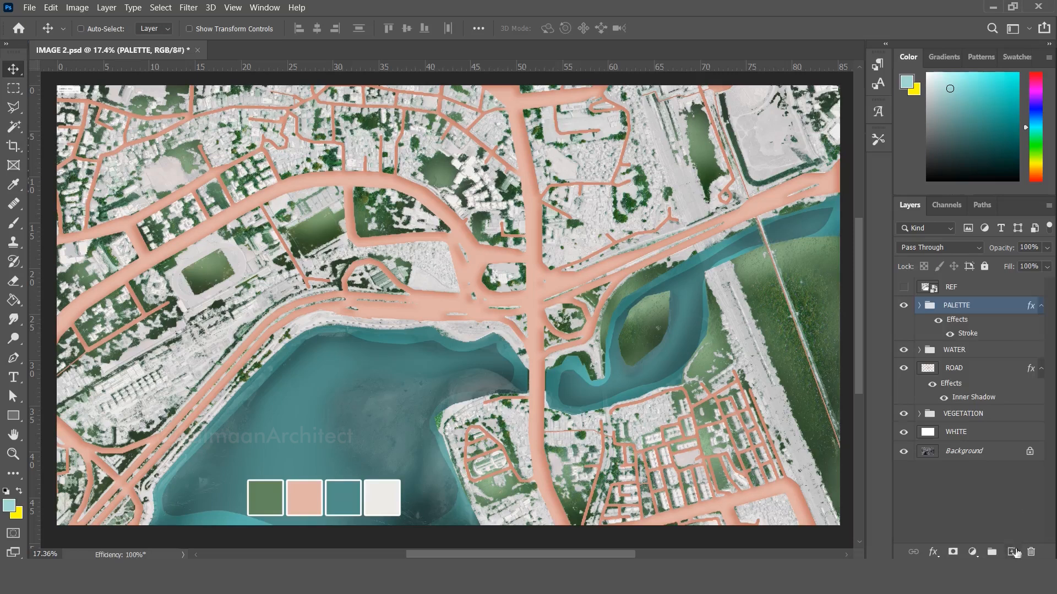
# Add a new layer above the PALETTE group and name it SITE
pyautogui.click(1013, 551)
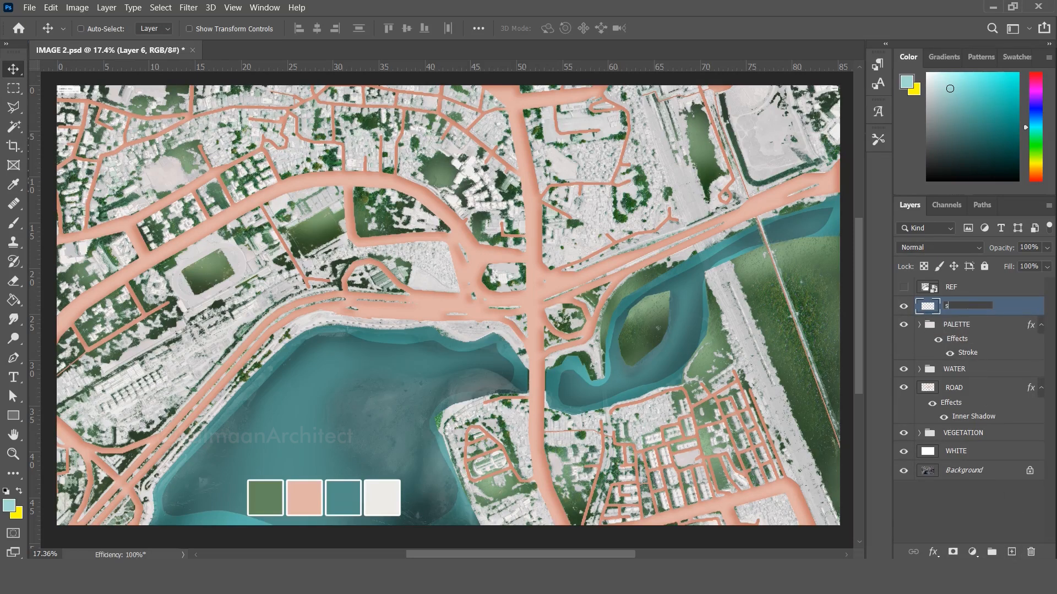
pyautogui.click(960, 309)
pyautogui.write('SITE')
pyautogui.press('Return')
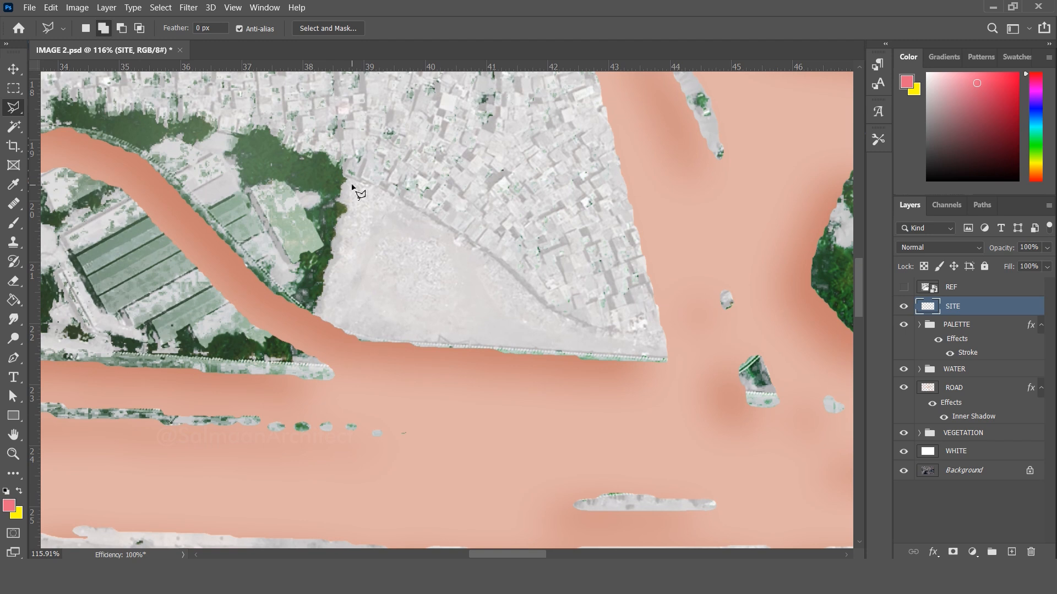
# Outline the wedge-shaped open plot above the coastal road with the Polygonal Lasso and fill it red on the SITE layer
pyautogui.click(350, 186)
pyautogui.click(322, 314)
pyautogui.click(359, 336)
pyautogui.click(664, 359)
pyautogui.click(661, 342)
pyautogui.click(584, 329)
pyautogui.click(541, 307)
pyautogui.click(350, 186)
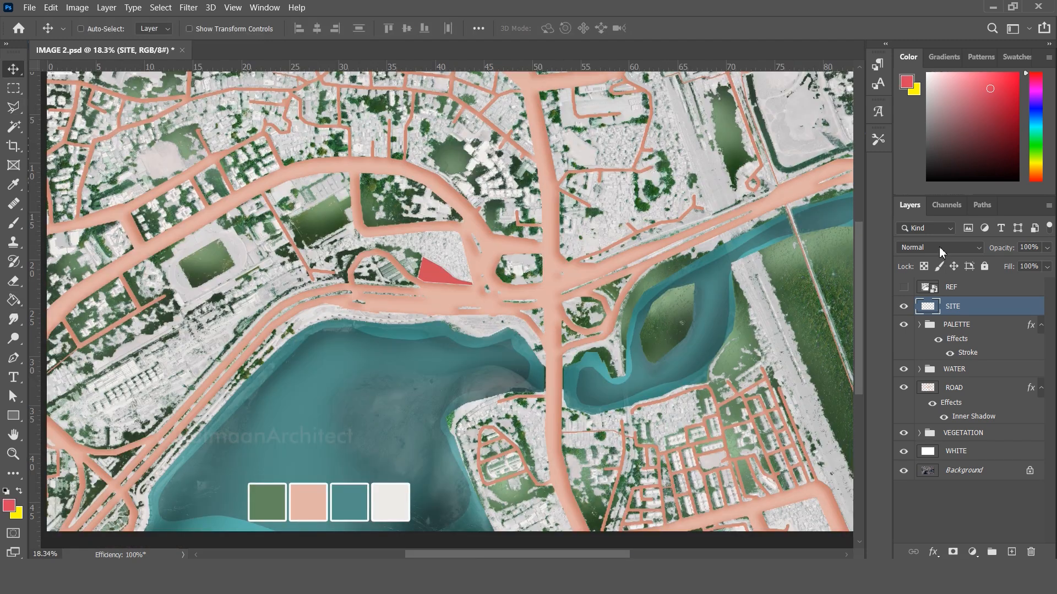
# Set the SITE layer to Multiply and give it a 6 px outside stroke in near-black
pyautogui.click(940, 248)
pyautogui.click(934, 266)
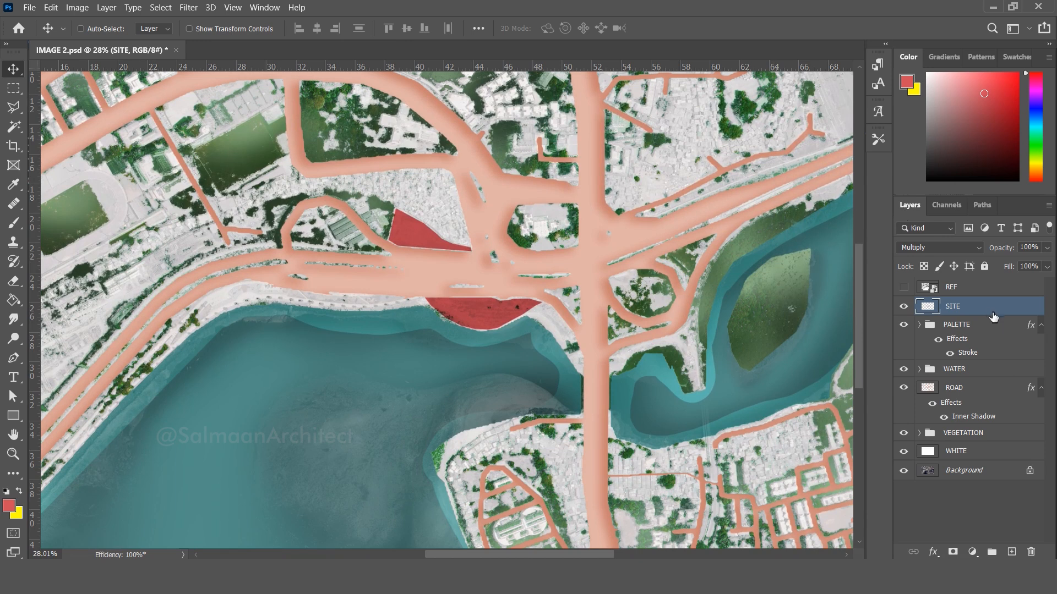
pyautogui.rightClick(995, 308)
pyautogui.click(866, 8)
pyautogui.click(565, 330)
pyautogui.click(733, 363)
pyautogui.click(502, 457)
pyautogui.click(808, 307)
pyautogui.moveTo(759, 264); pyautogui.dragTo(754, 264)
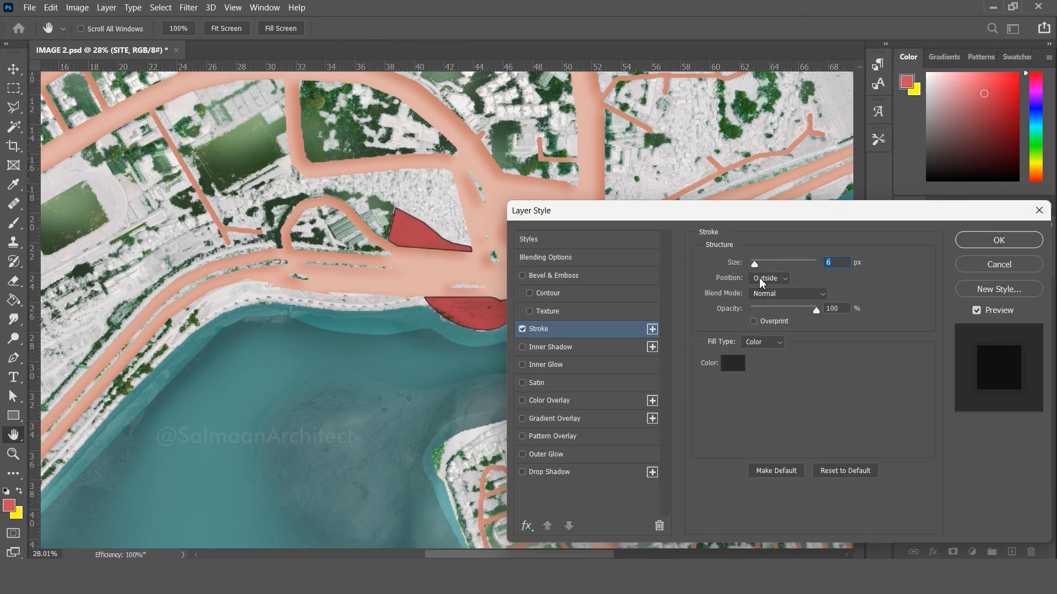
pyautogui.click(993, 246)
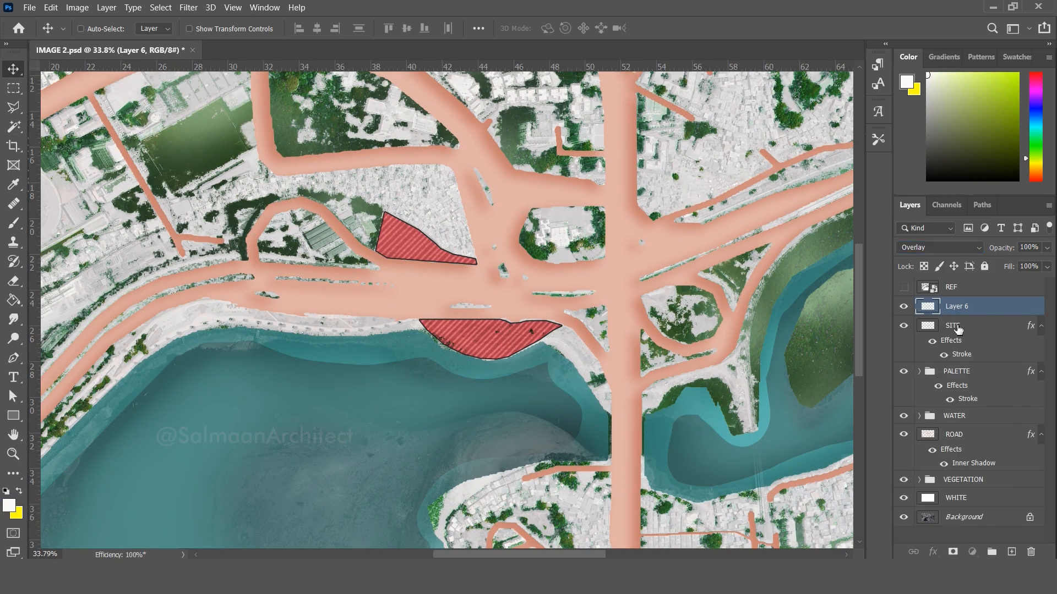
# Group the hatch on Layer 6 with the SITE layer in a group named SITE
pyautogui.click(958, 327)
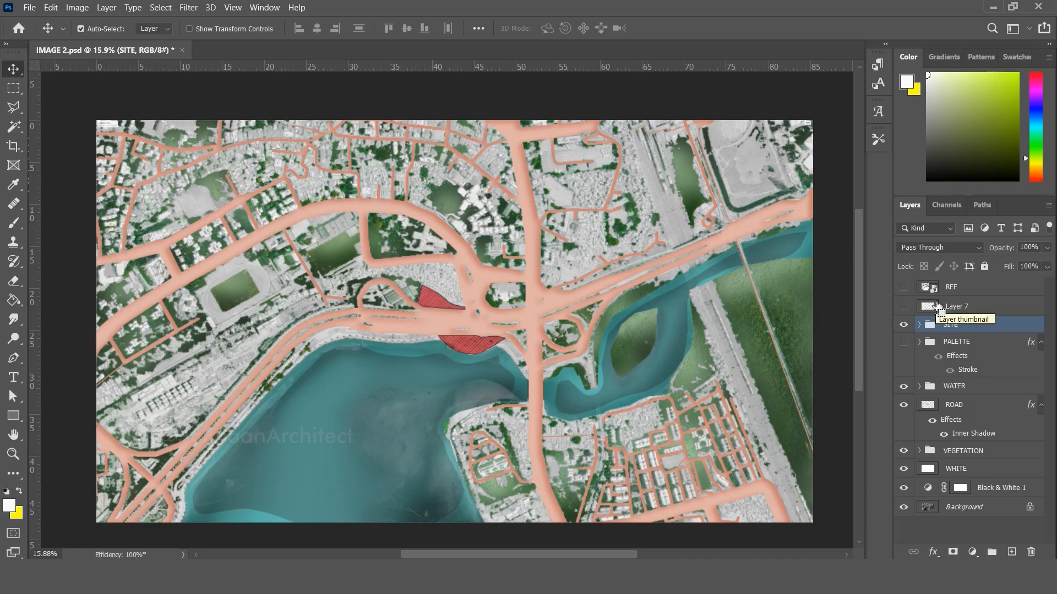
# Stamp all visible layers into a new merged layer directly above the SITE group
pyautogui.hotkey('ctrl', 'alt', 'shift', 'e')
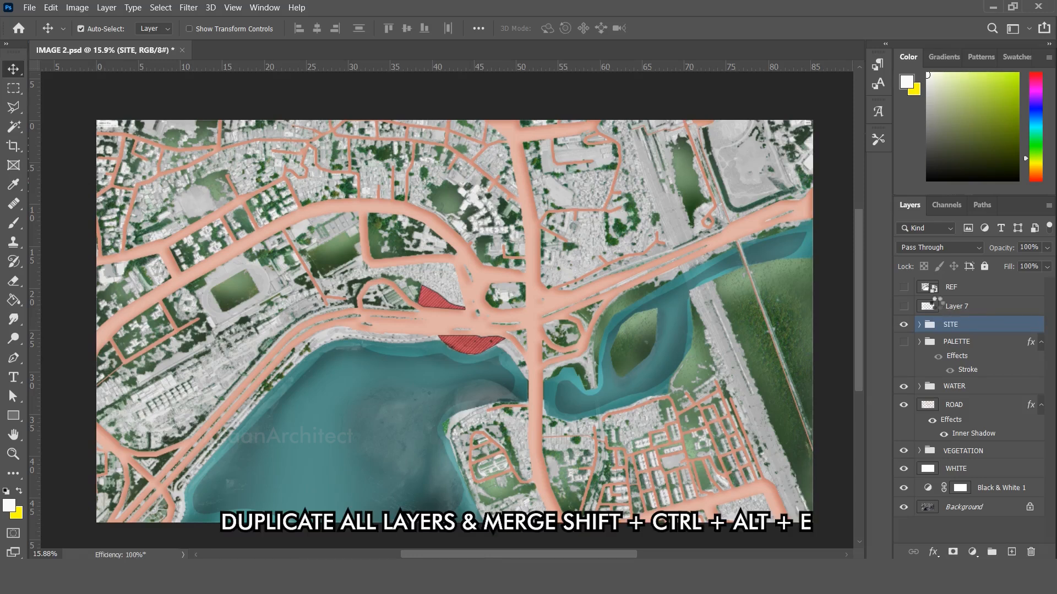
pyautogui.click(904, 326)
pyautogui.click(904, 326)
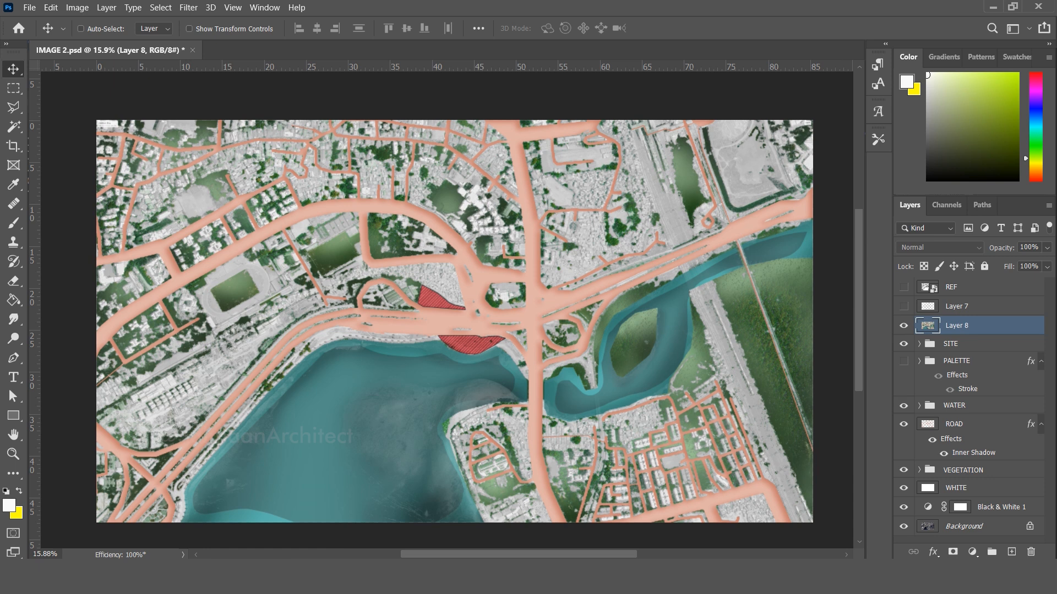
# Open the merged map layer in the Camera Raw Filter and raise its contrast
pyautogui.click(188, 8)
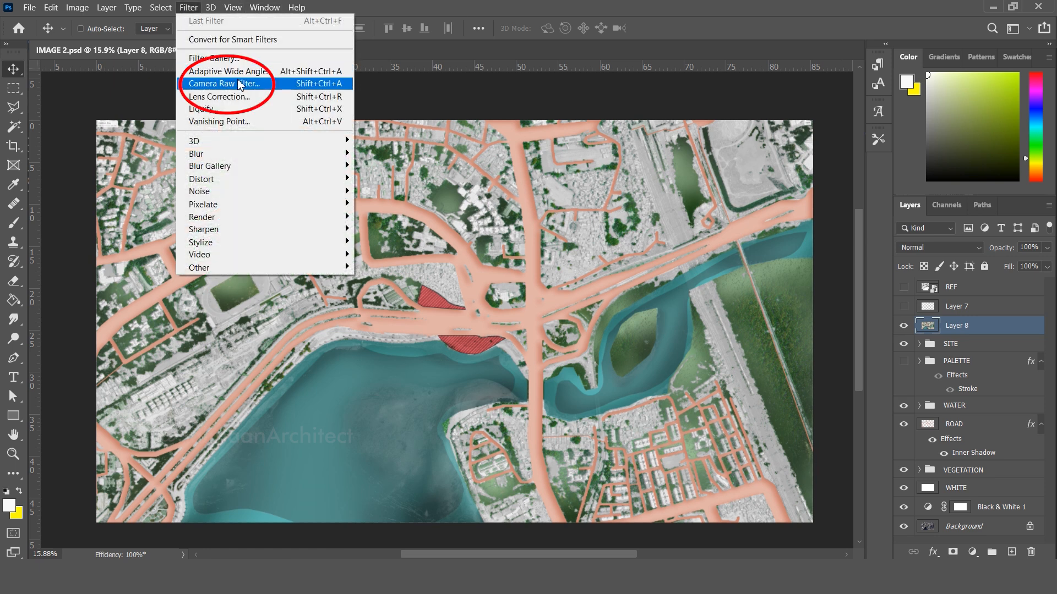
pyautogui.click(241, 87)
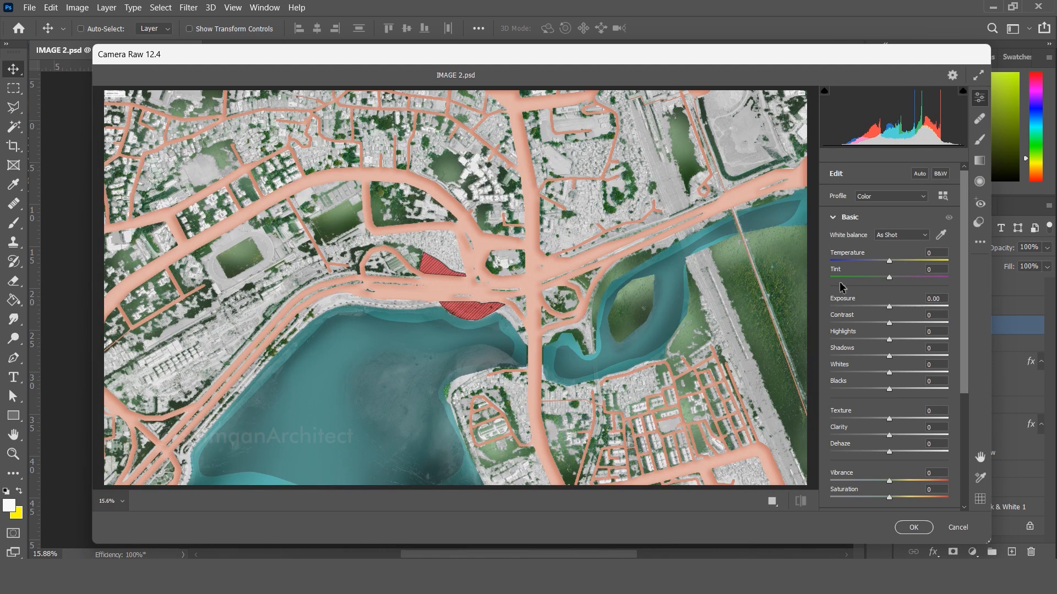
pyautogui.moveTo(889, 323); pyautogui.dragTo(906, 322)
pyautogui.click(842, 217)
pyautogui.click(839, 261)
pyautogui.moveTo(830, 290); pyautogui.dragTo(841, 291)
pyautogui.click(838, 239)
# Fine-tune the merged map's blacks, highlights, whites and contrast, and apply the Camera Raw adjustments
pyautogui.moveTo(965, 339); pyautogui.dragTo(965, 365)
pyautogui.moveTo(889, 420); pyautogui.dragTo(888, 421)
pyautogui.moveTo(888, 437); pyautogui.dragTo(885, 404)
pyautogui.moveTo(889, 388); pyautogui.dragTo(895, 388)
pyautogui.click(836, 203)
pyautogui.click(836, 217)
pyautogui.moveTo(889, 339); pyautogui.dragTo(883, 355)
pyautogui.moveTo(889, 372); pyautogui.dragTo(882, 388)
pyautogui.moveTo(901, 323); pyautogui.dragTo(900, 323)
pyautogui.click(915, 527)
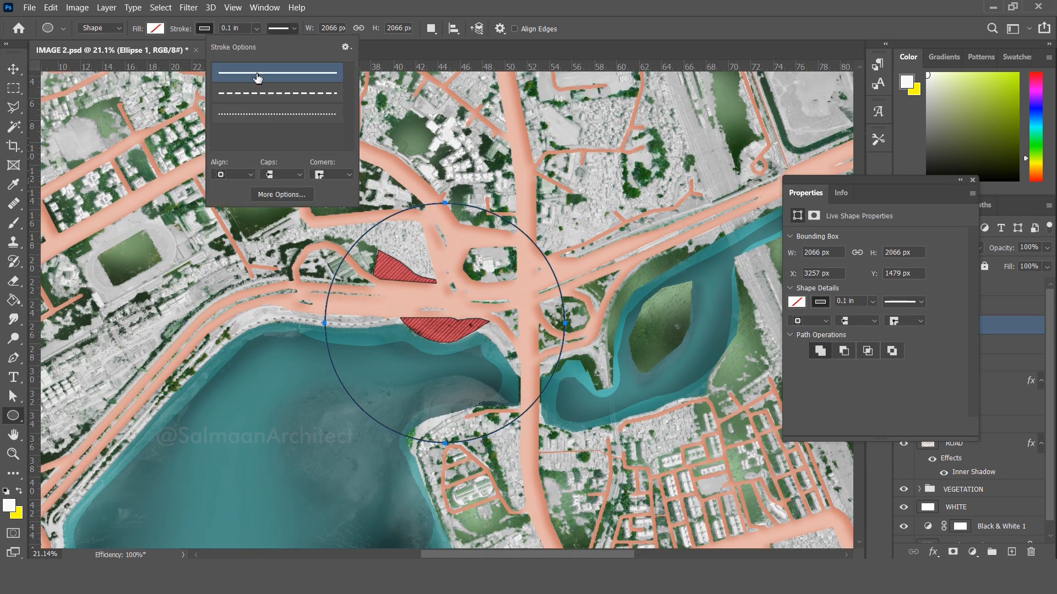
# Give the circle around the two red plots a dashed stroke and enlarge its outermost copy beyond the other rings
pyautogui.click(258, 91)
pyautogui.press('Up')
pyautogui.press('Up')
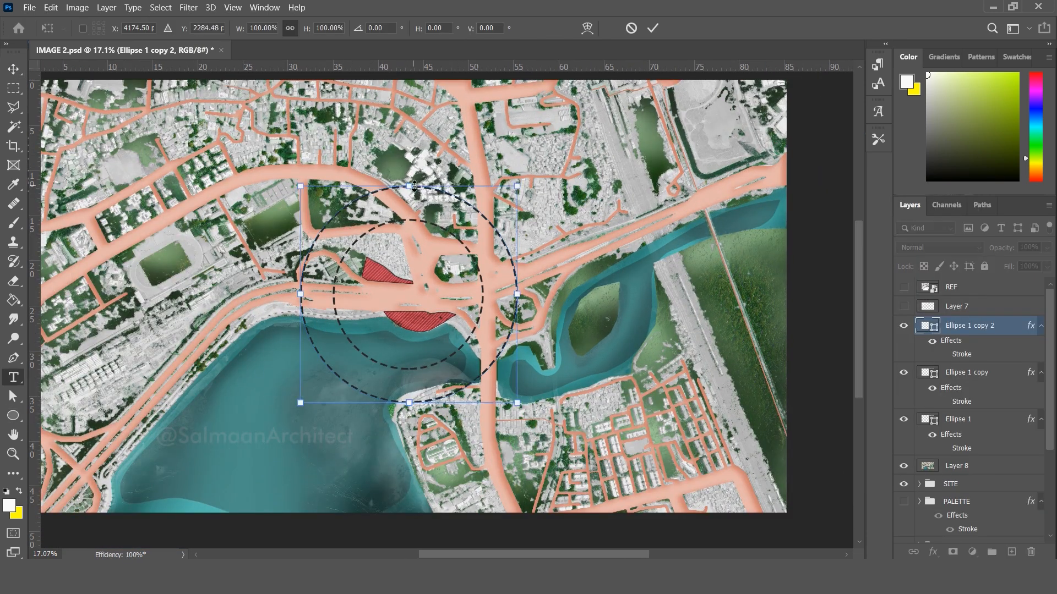
pyautogui.moveTo(414, 186); pyautogui.dragTo(414, 161)
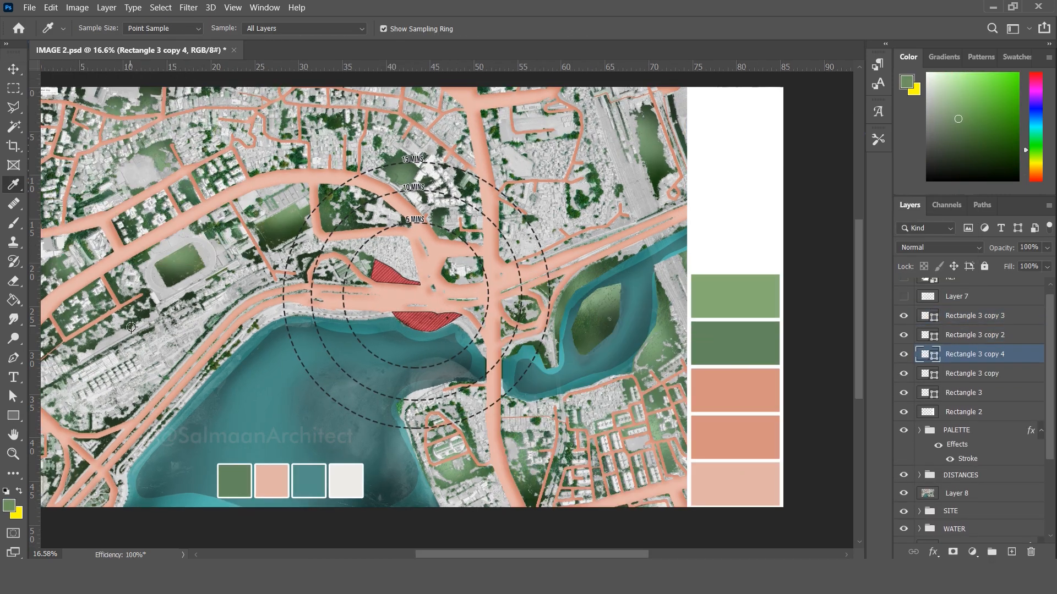
# Duplicate the light green swatch in the white legend strip and place the copy directly above it
pyautogui.moveTo(740, 295); pyautogui.dragTo(741, 246)
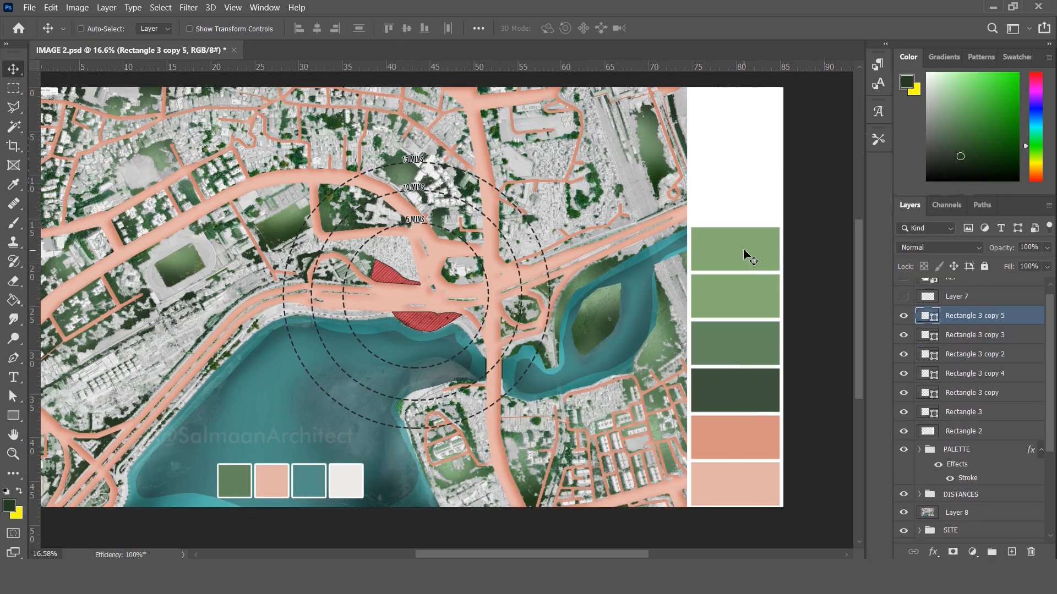